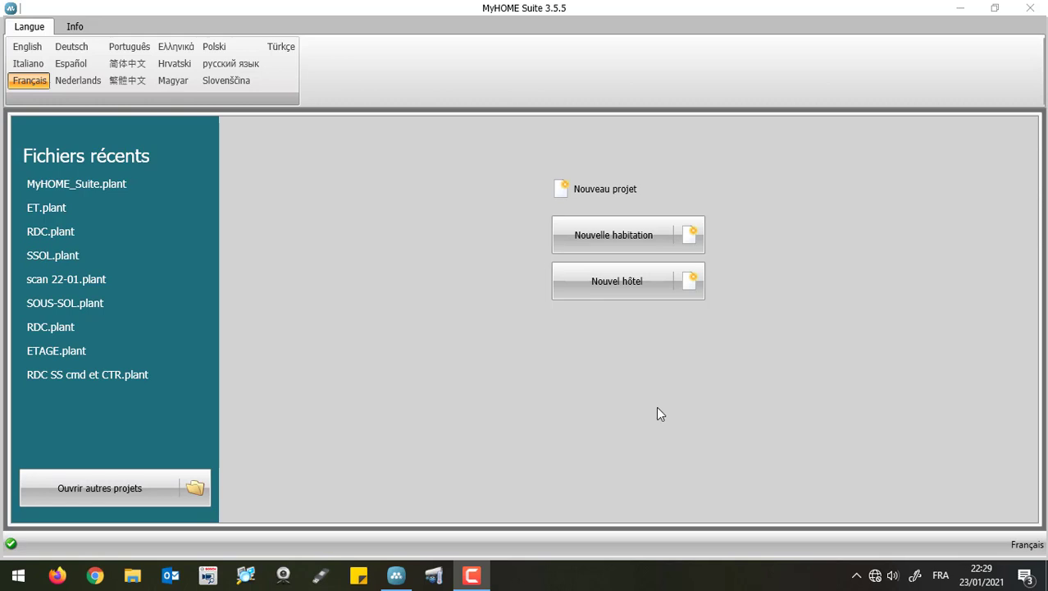
Step: Create a new home installation (Nouvelle habitation) and add the MH202 scenario programmer from the catalogue to the project
{"action": "left_click", "coordinate": [599, 234]}
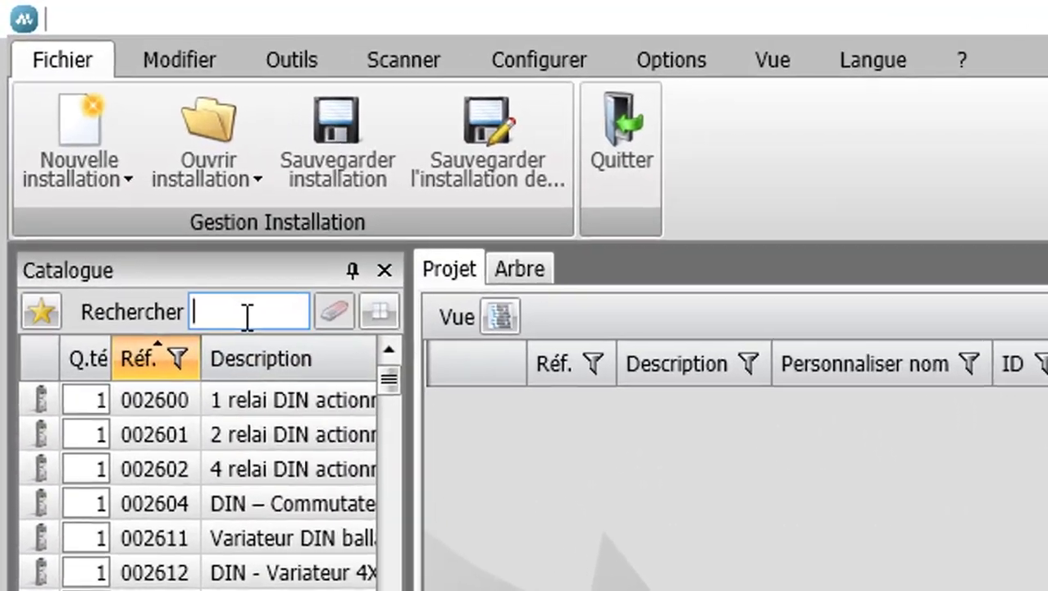
{"action": "type", "text": "mh202"}
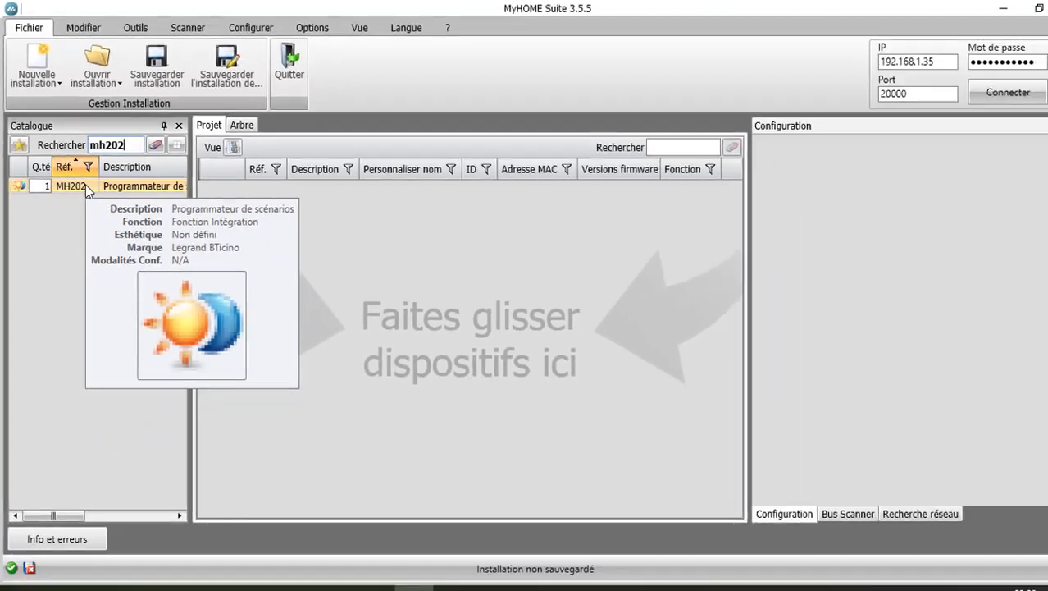
{"action": "left_click_drag", "start_coordinate": [187, 402], "coordinate": [613, 414]}
{"action": "left_click_drag", "start_coordinate": [273, 187], "coordinate": [280, 195]}
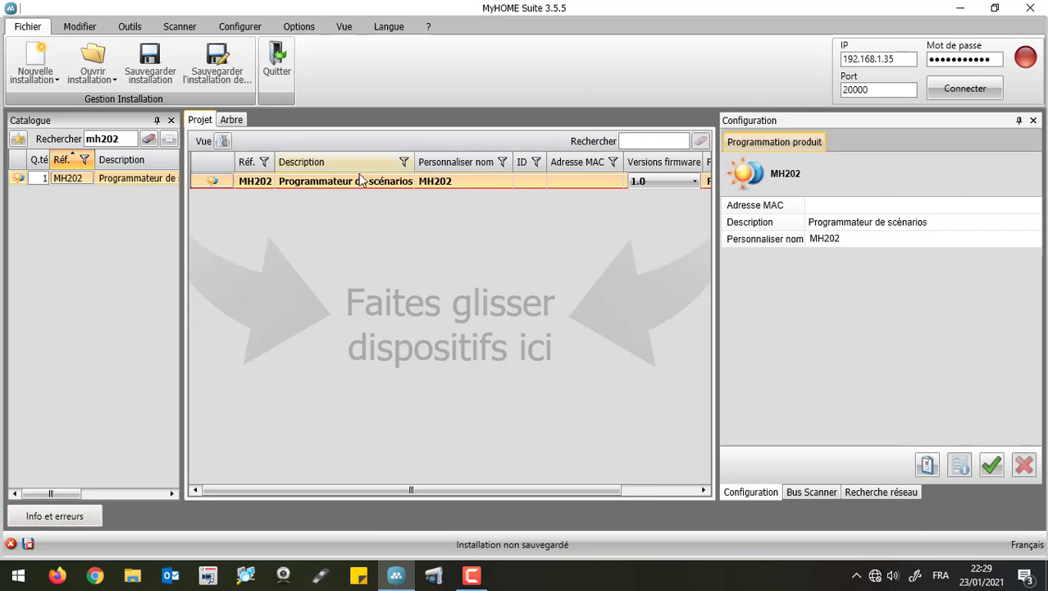
Step: Open the MH202 device's configuration and set its Ethernet addressing type to IP fixe
{"action": "left_click", "coordinate": [326, 189]}
{"action": "double_click", "coordinate": [326, 184]}
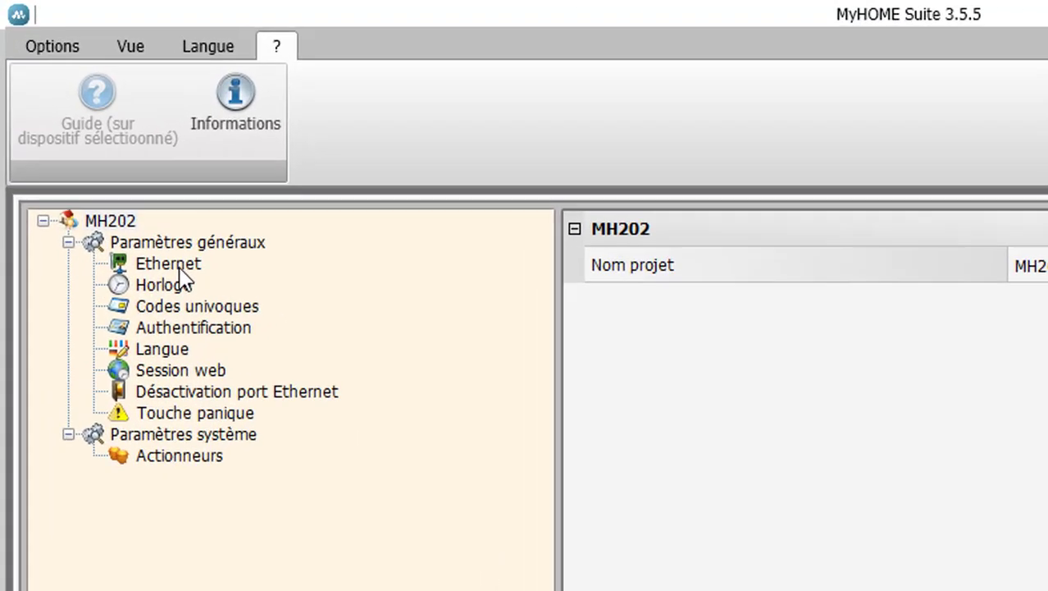
{"action": "left_click", "coordinate": [98, 152]}
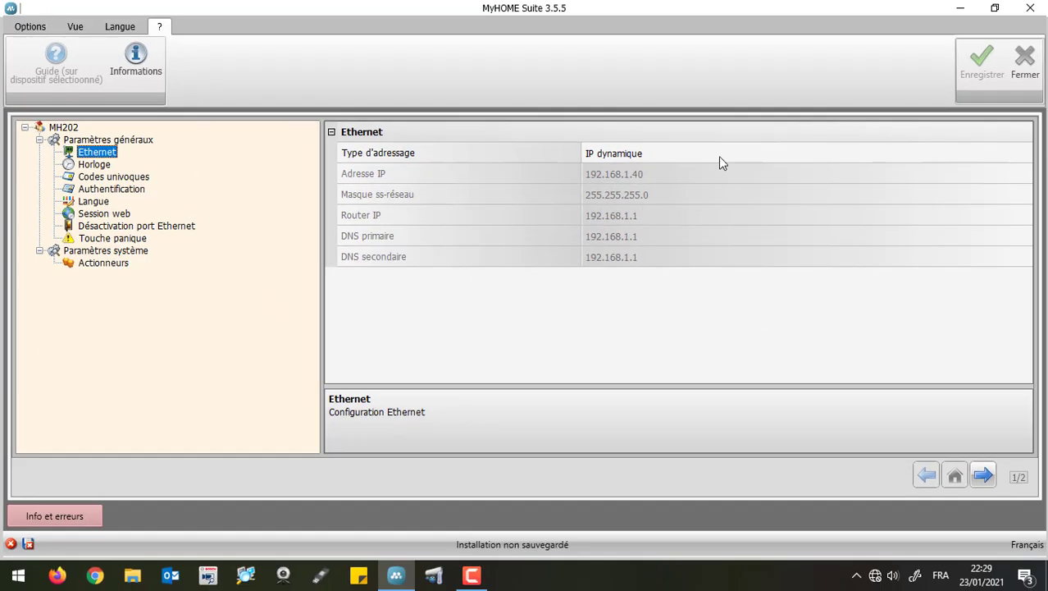
{"action": "left_click", "coordinate": [717, 155]}
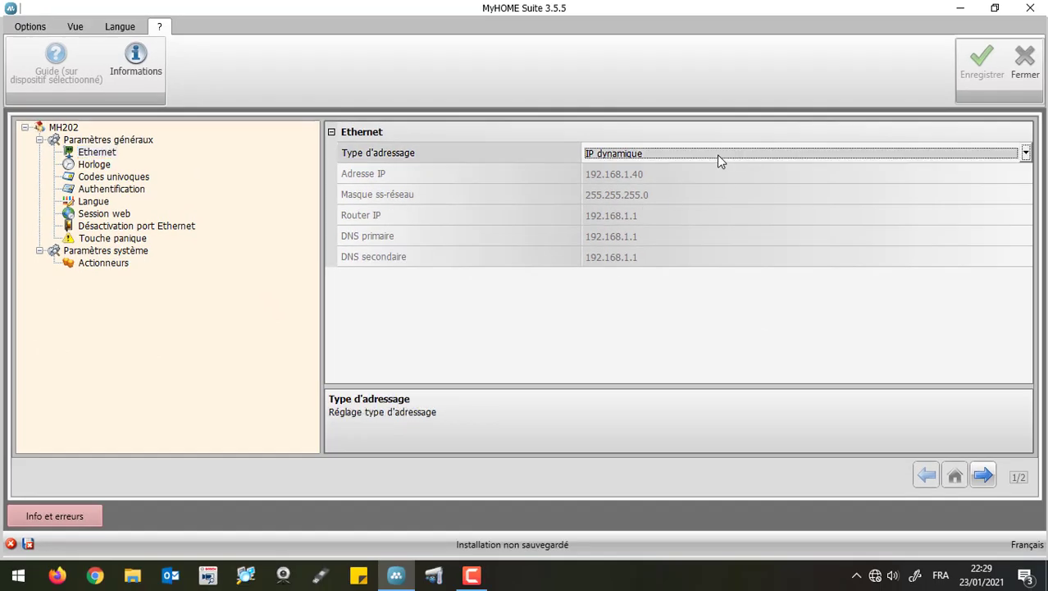
{"action": "left_click", "coordinate": [1025, 153]}
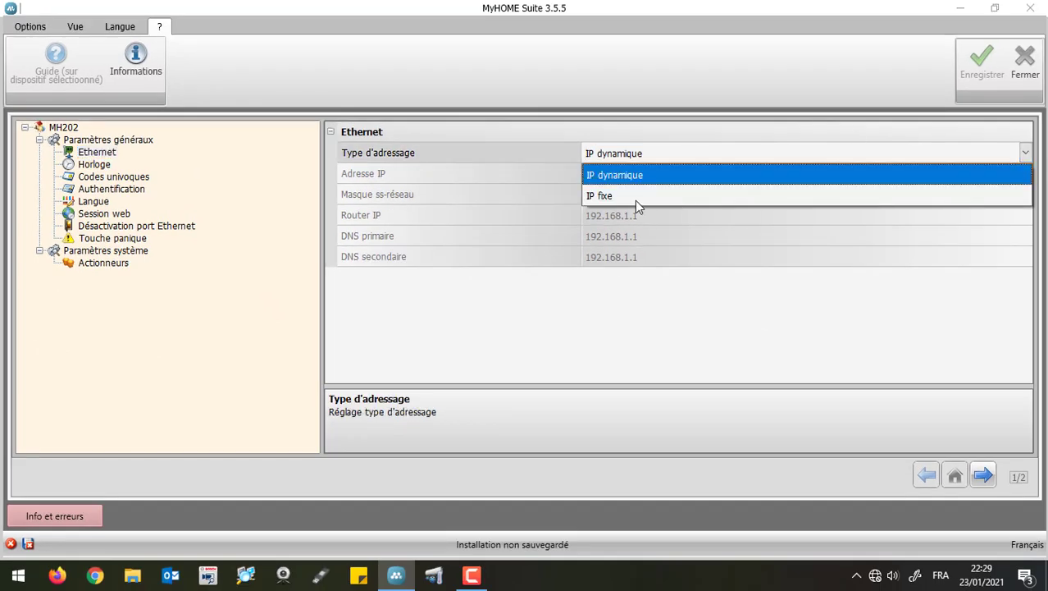
{"action": "left_click", "coordinate": [611, 196]}
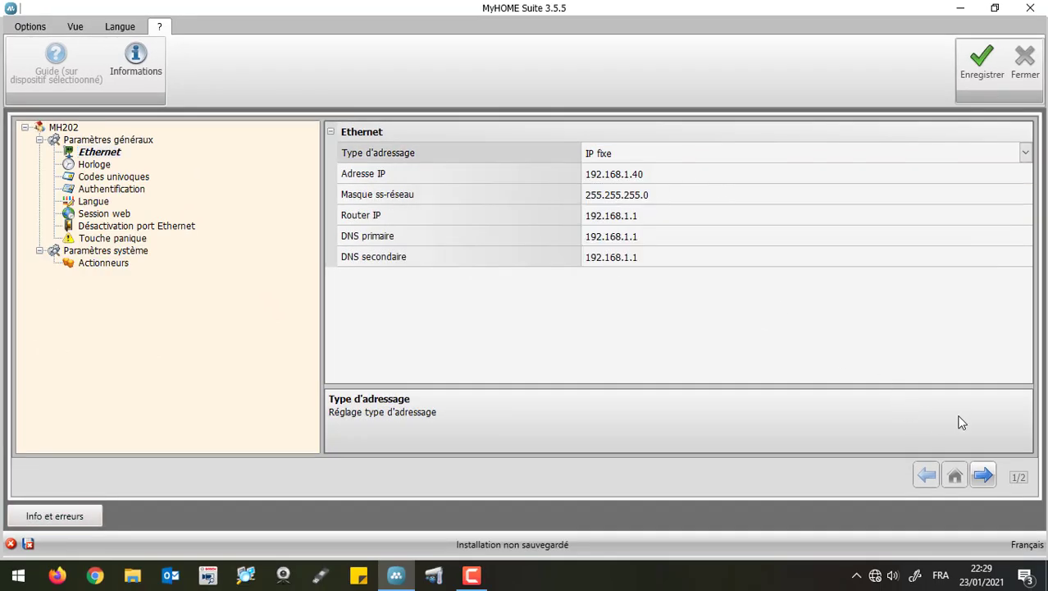
Step: Add a new scenario on the MH202's scenario page and name it "scénario 1"
{"action": "left_click", "coordinate": [984, 476]}
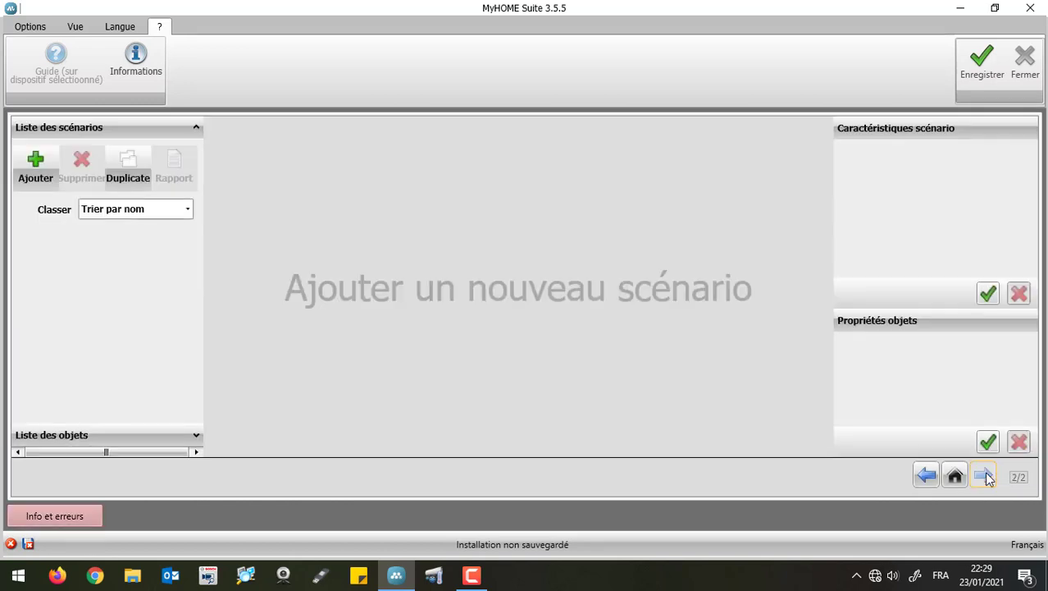
{"action": "left_click", "coordinate": [36, 171]}
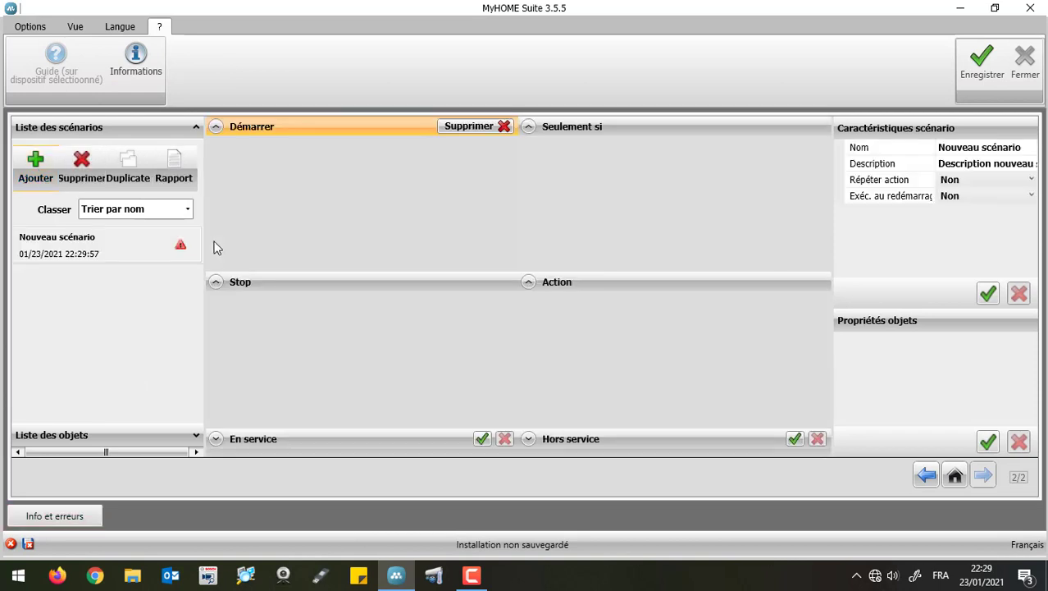
{"action": "left_click", "coordinate": [1000, 148]}
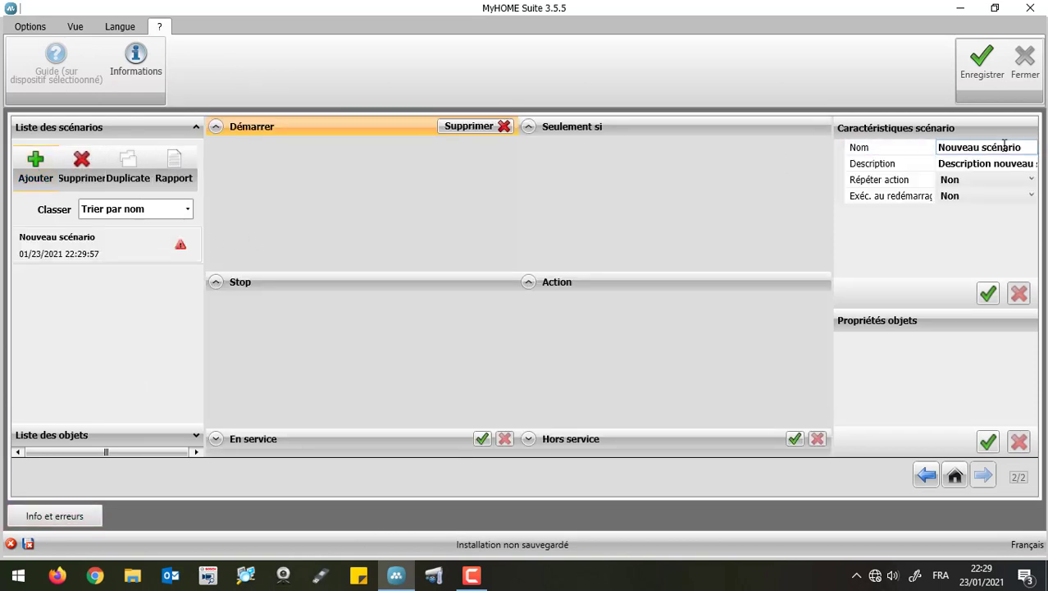
{"action": "double_click", "coordinate": [979, 148]}
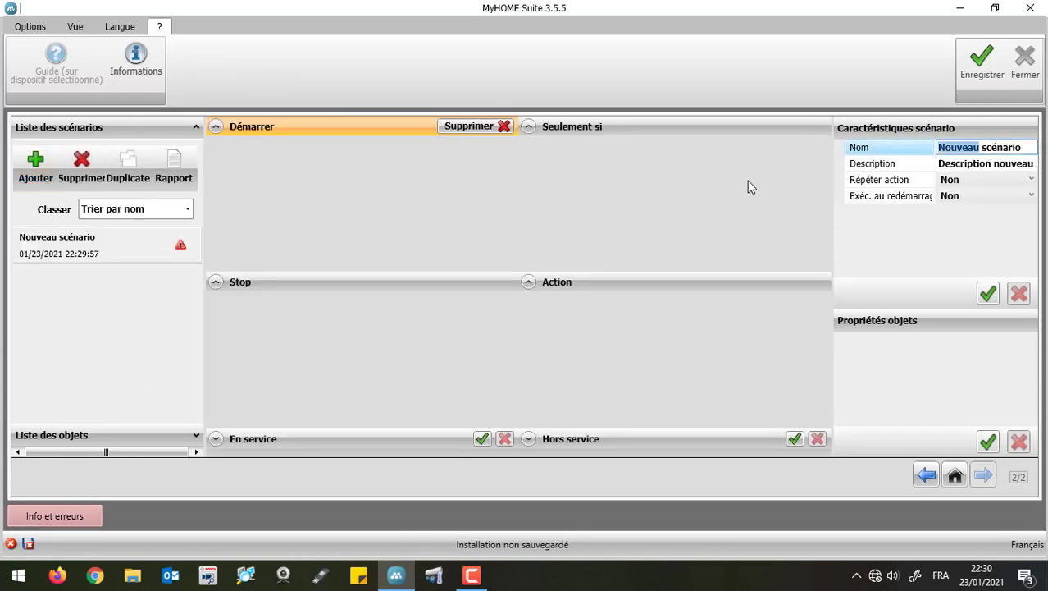
{"action": "key", "text": "BackSpace"}
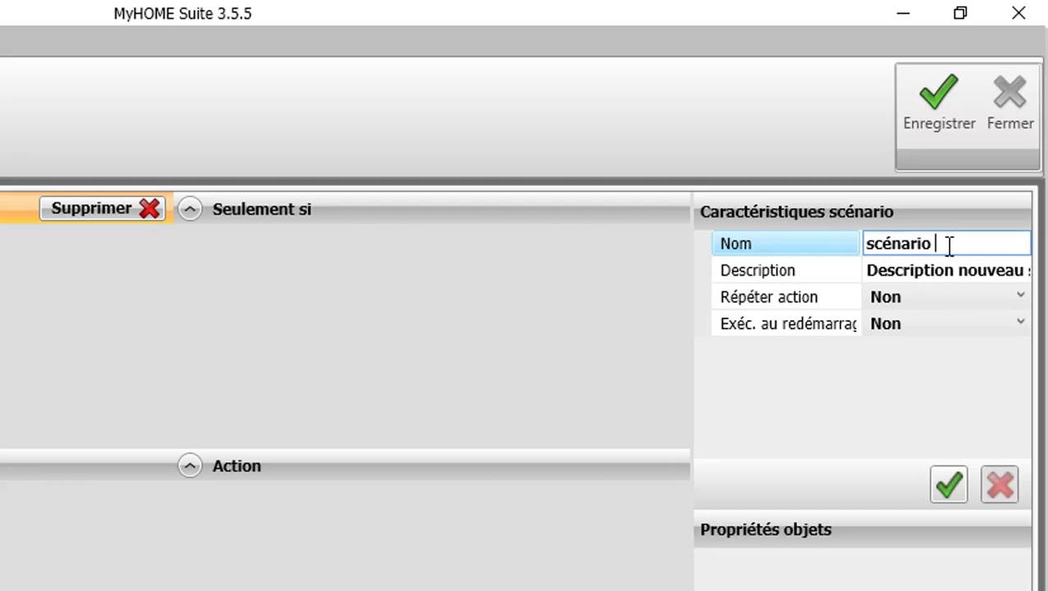
{"action": "type", "text": "1"}
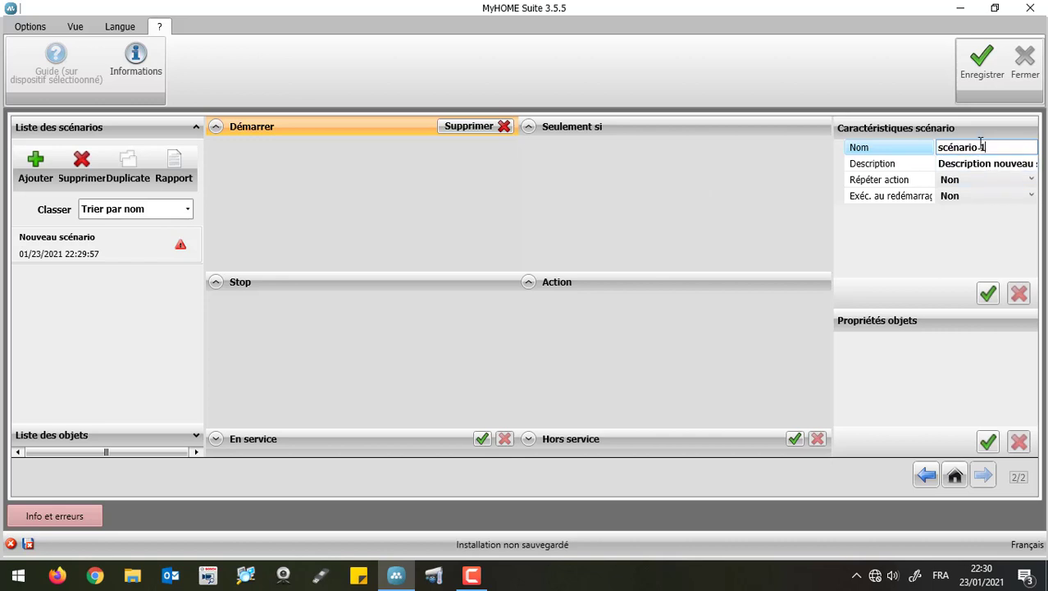
{"action": "left_click", "coordinate": [593, 203]}
{"action": "left_click", "coordinate": [401, 166]}
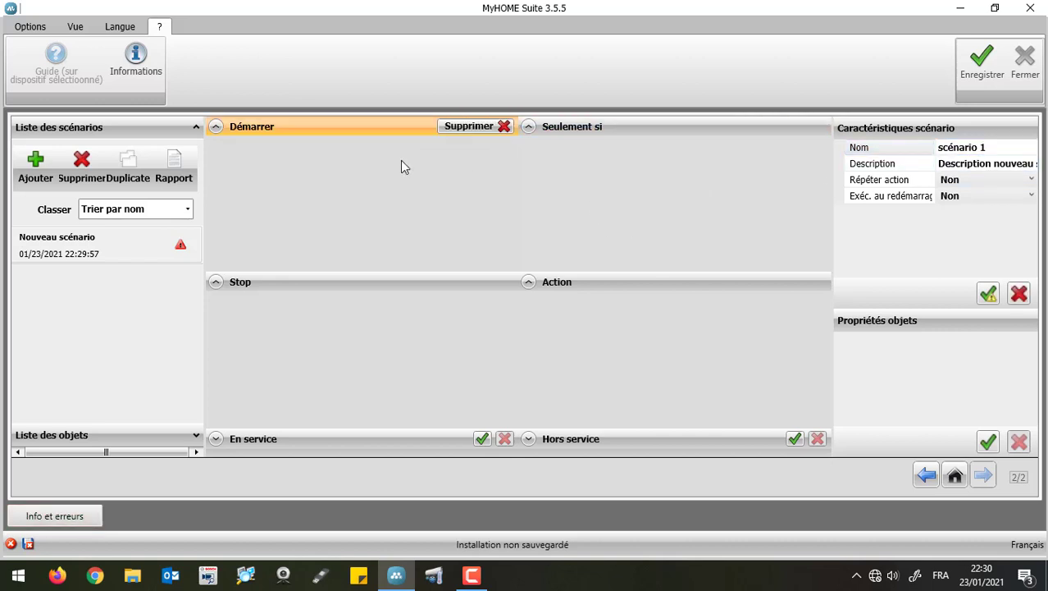
Step: Add a Scénario PLUS object from the Scénarios family to the Démarrer section, agreeing to save the current configuration
{"action": "left_click", "coordinate": [126, 435]}
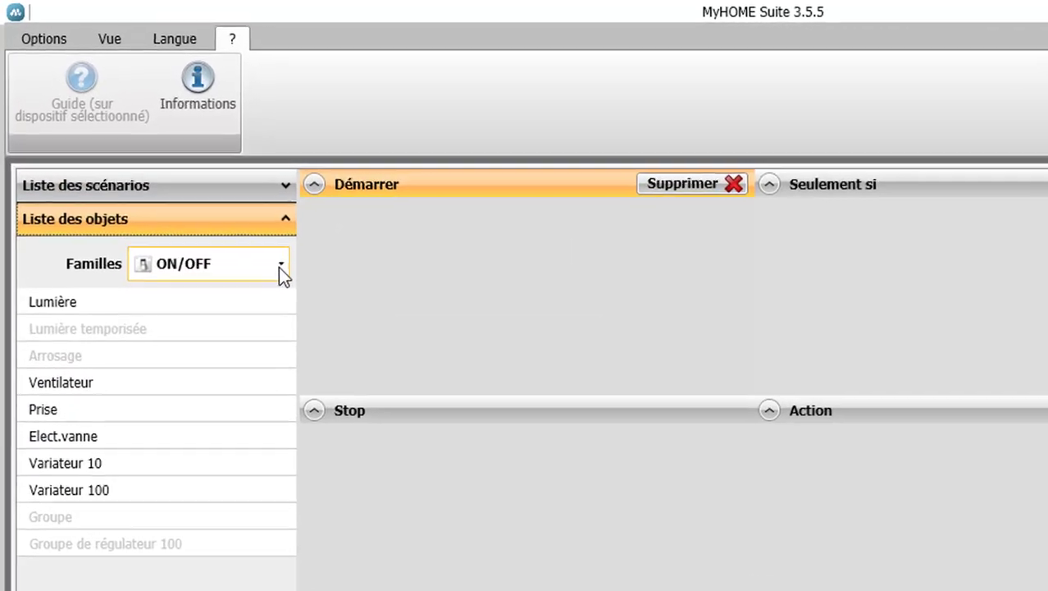
{"action": "left_click", "coordinate": [278, 266]}
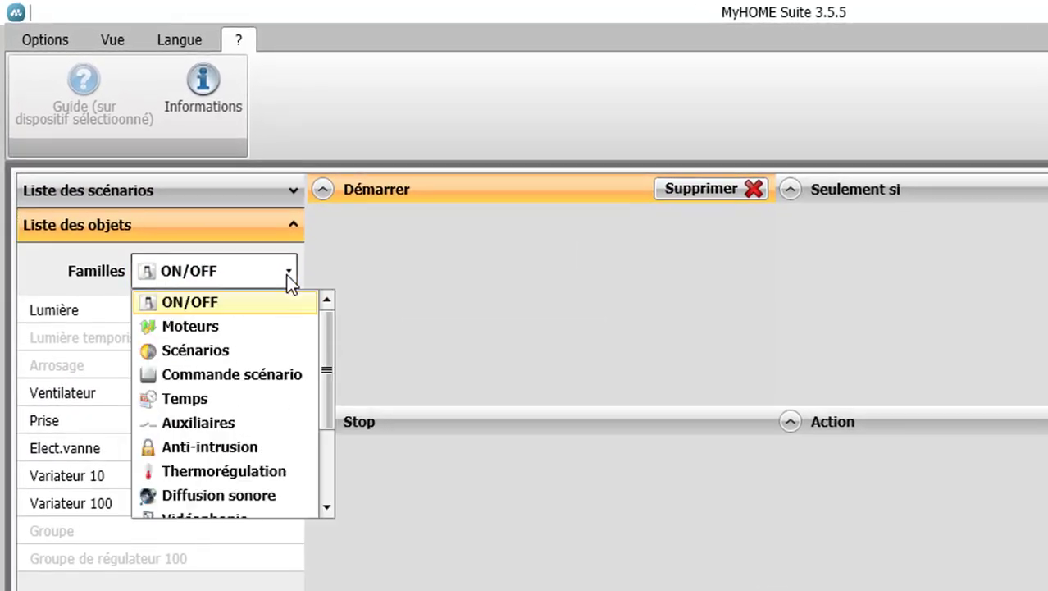
{"action": "left_click", "coordinate": [221, 354]}
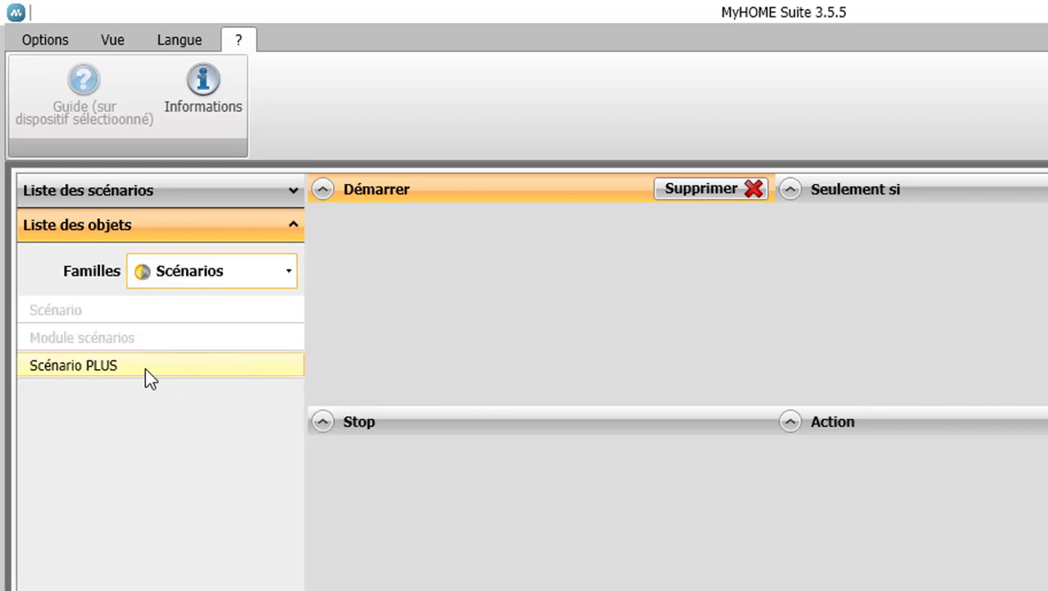
{"action": "double_click", "coordinate": [145, 368]}
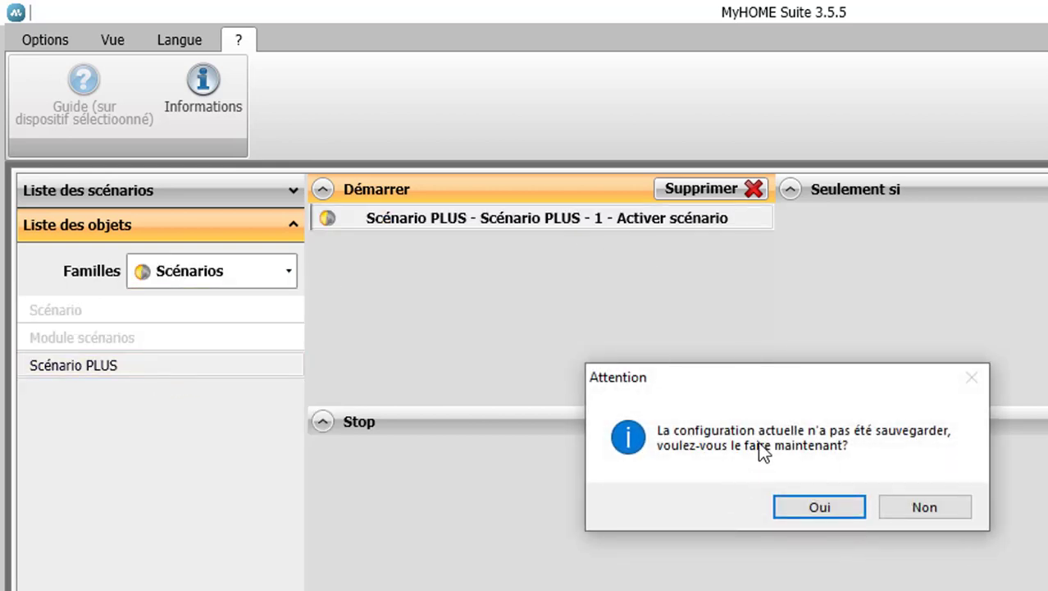
{"action": "left_click", "coordinate": [821, 505]}
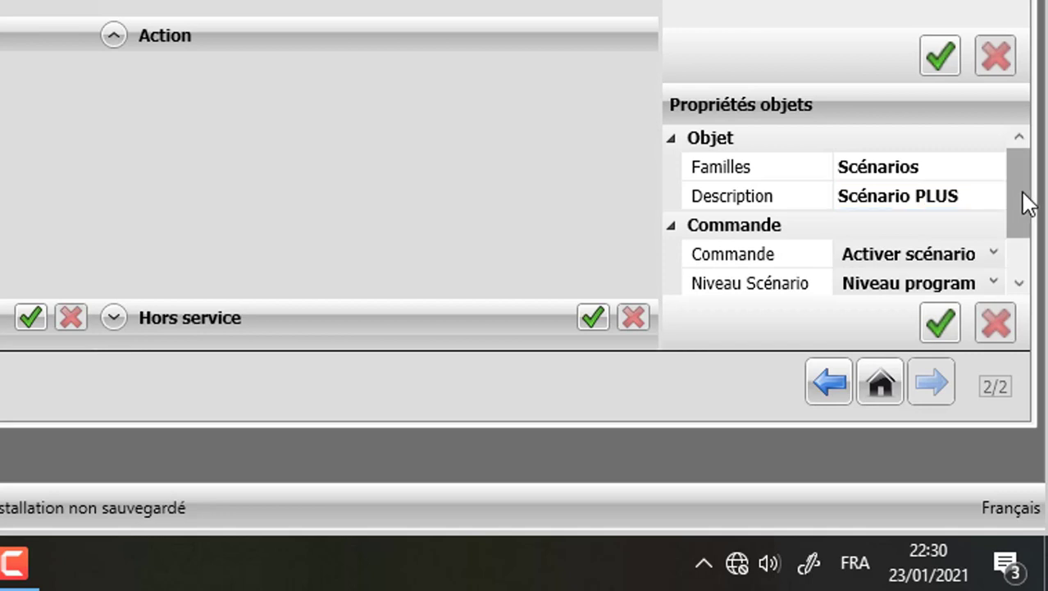
Step: Set the start object's description to "Scénario PLUS 01" and its command to Activer scénario
{"action": "left_click", "coordinate": [961, 197]}
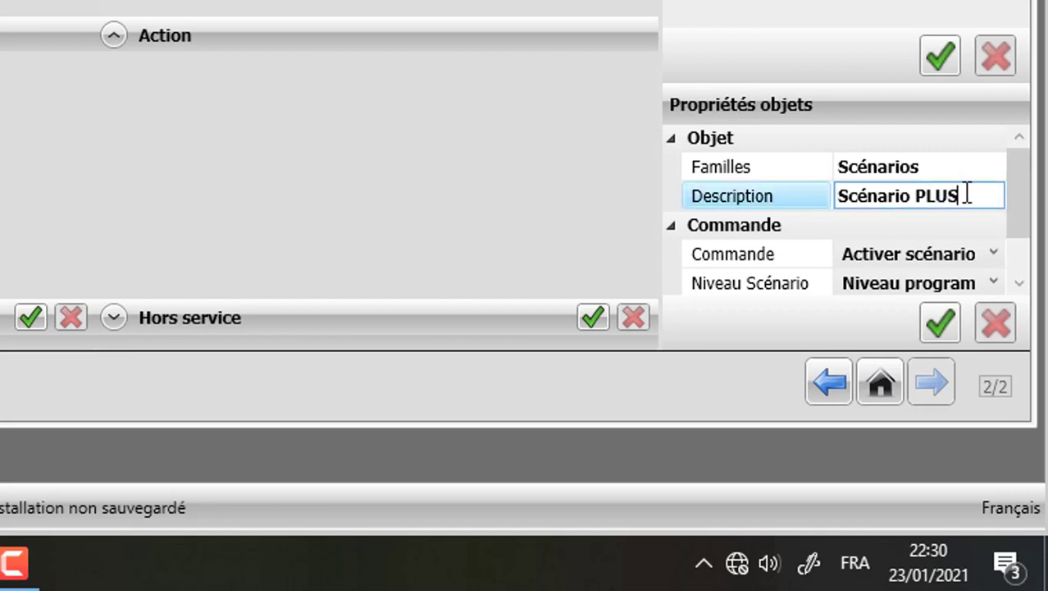
{"action": "type", "text": "01"}
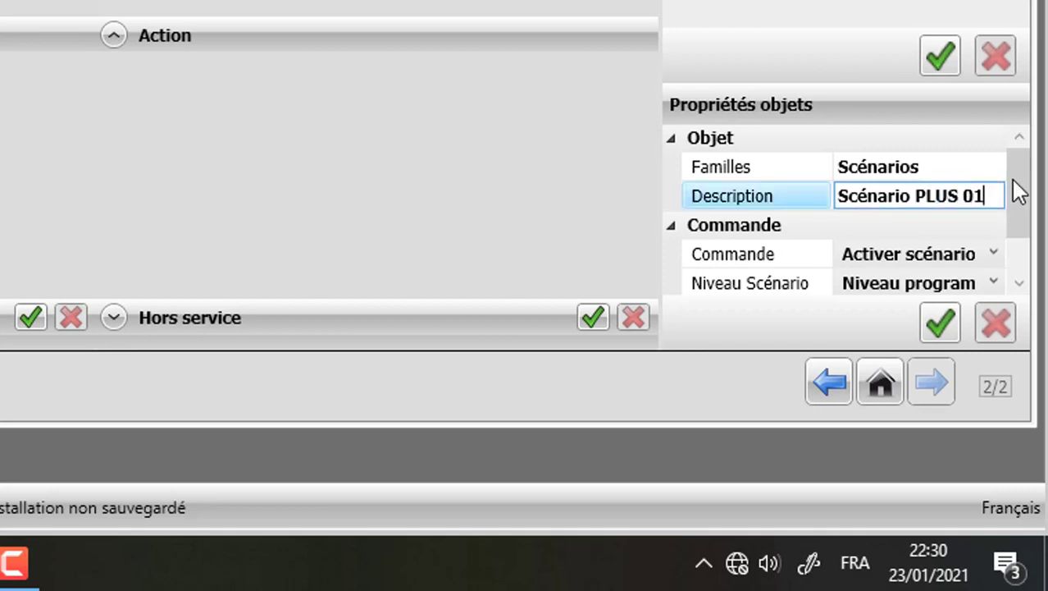
{"action": "left_click_drag", "start_coordinate": [1025, 199], "coordinate": [1023, 236]}
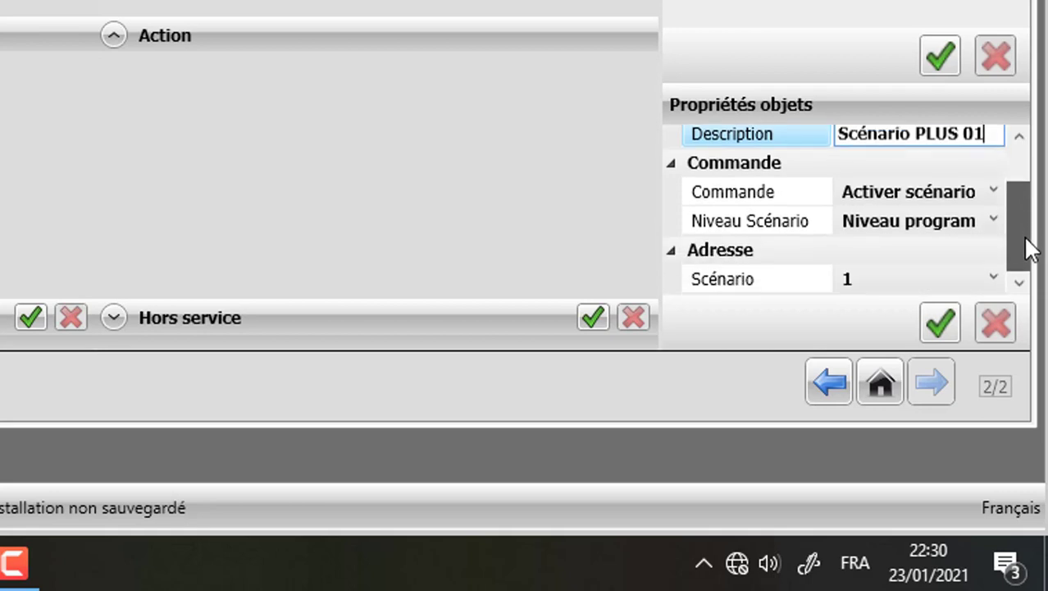
{"action": "left_click", "coordinate": [989, 194]}
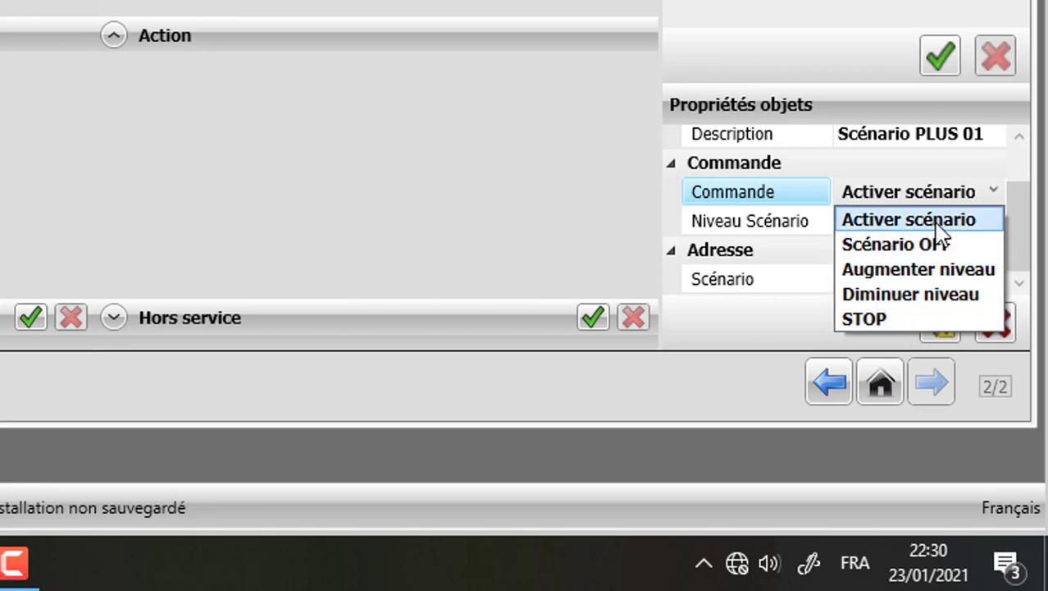
{"action": "left_click", "coordinate": [875, 228]}
Step: Choose Niveau programmé as the start object's scenario level, leave its scenario address at 1, and apply the object properties
{"action": "left_click", "coordinate": [973, 223]}
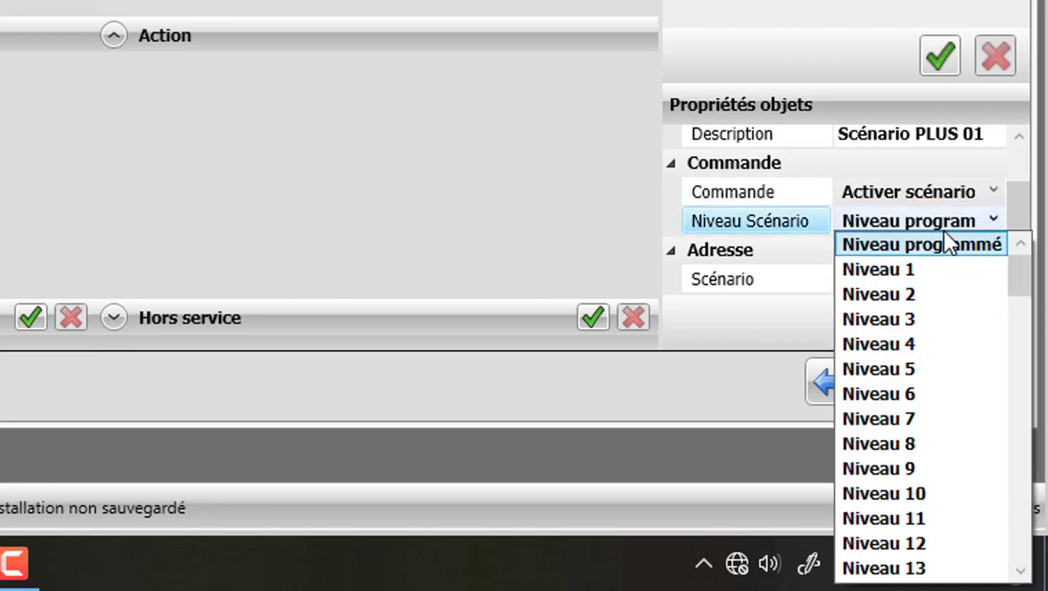
{"action": "scroll", "coordinate": [923, 550], "scroll_direction": "down", "scroll_amount": 1}
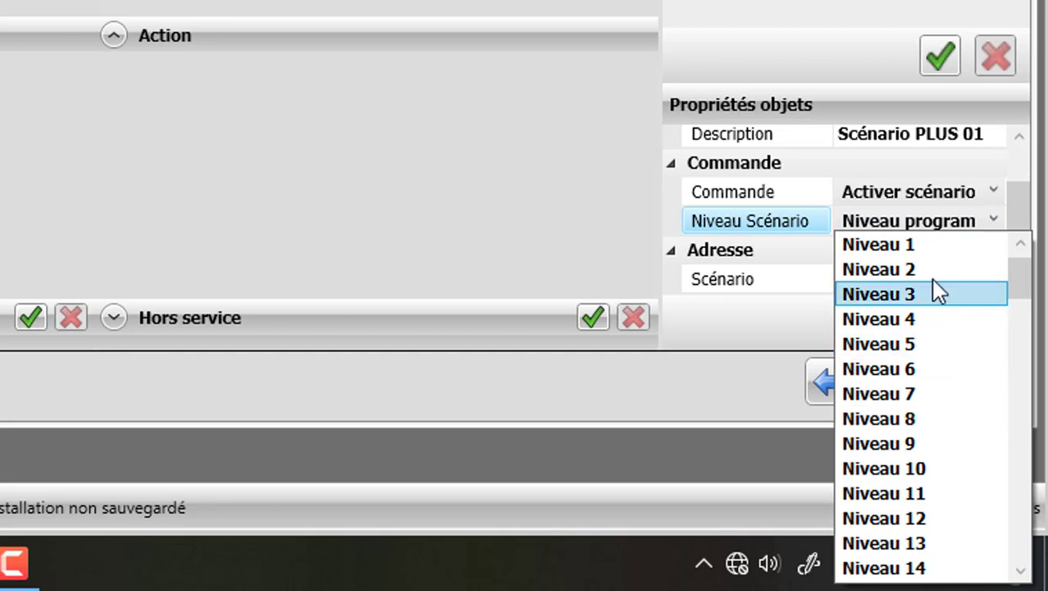
{"action": "left_click", "coordinate": [1021, 244]}
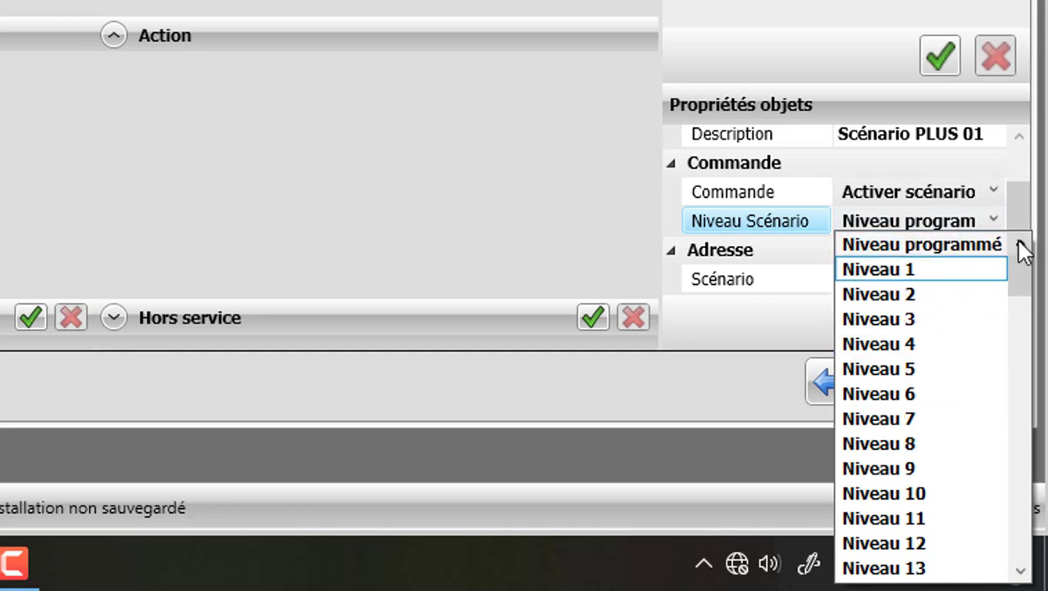
{"action": "left_click", "coordinate": [945, 244]}
{"action": "left_click", "coordinate": [882, 278]}
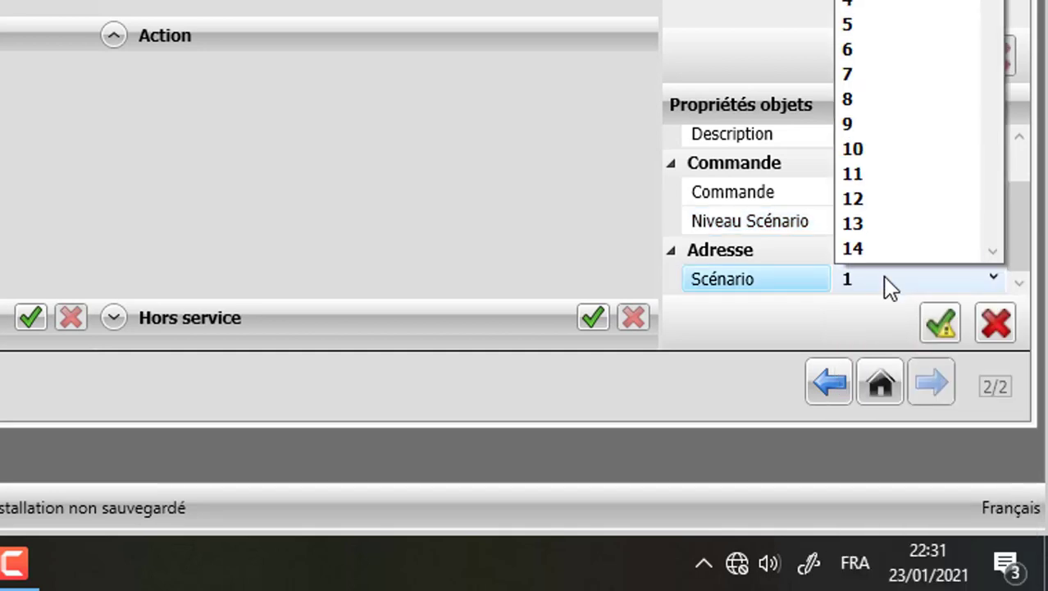
{"action": "mouse_move", "coordinate": [994, 7]}
{"action": "left_mouse_down"}
{"action": "mouse_move", "coordinate": [1008, 283]}
{"action": "mouse_move", "coordinate": [997, 2]}
{"action": "left_mouse_up"}
{"action": "left_click", "coordinate": [912, 270]}
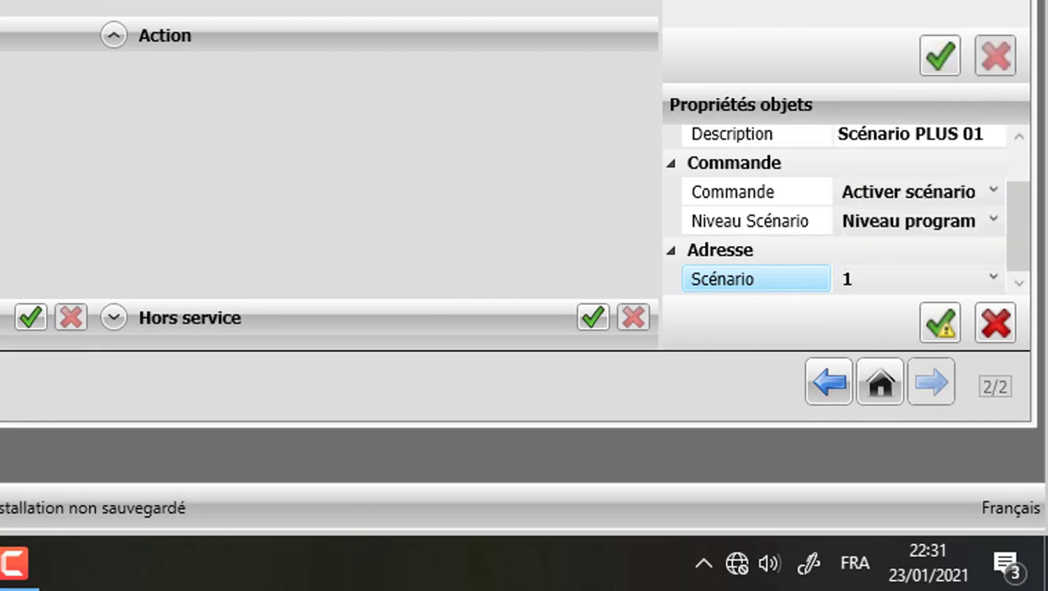
{"action": "left_click", "coordinate": [941, 326]}
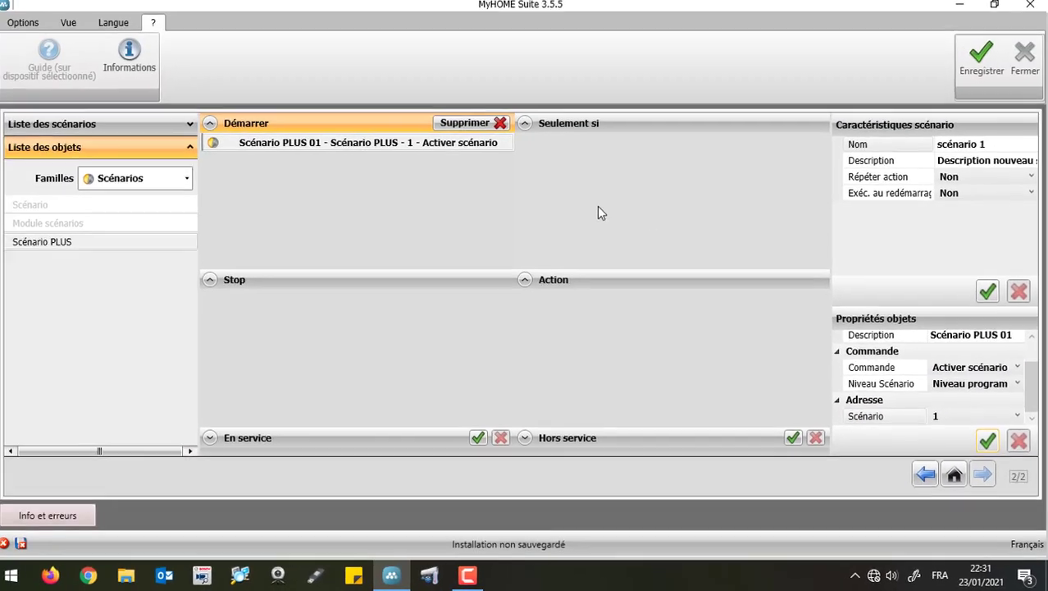
Step: Add a Lumière object from the ON/OFF family to the Action section of the scenario
{"action": "left_click", "coordinate": [585, 281]}
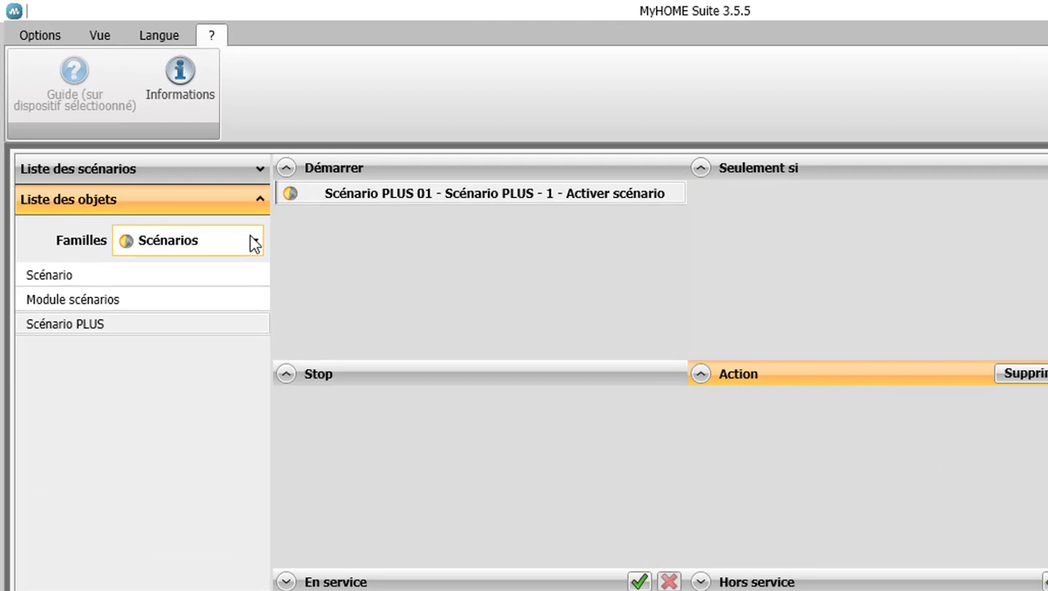
{"action": "left_click", "coordinate": [198, 190]}
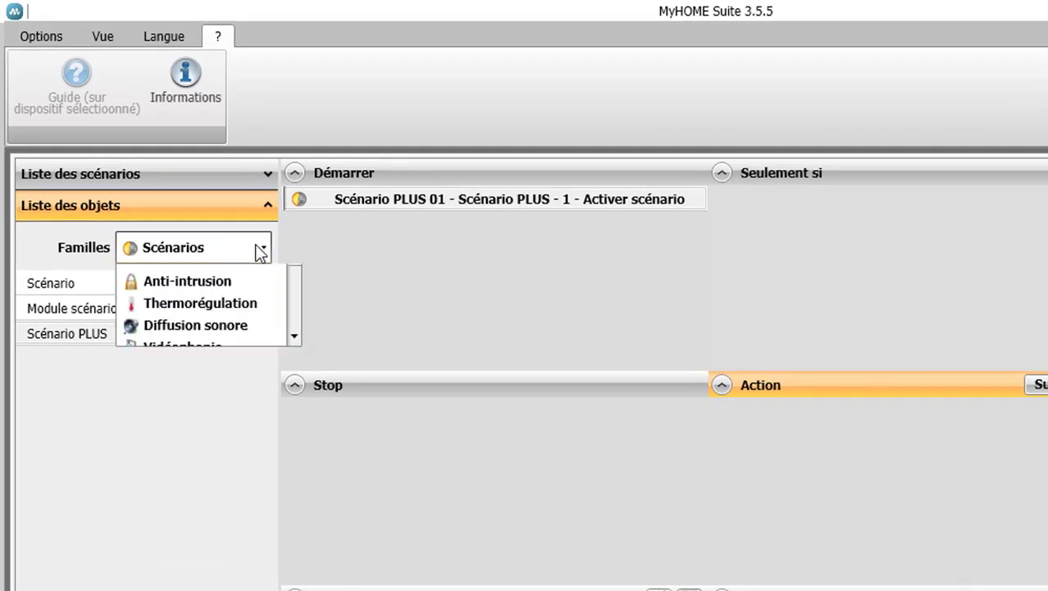
{"action": "left_click", "coordinate": [208, 277]}
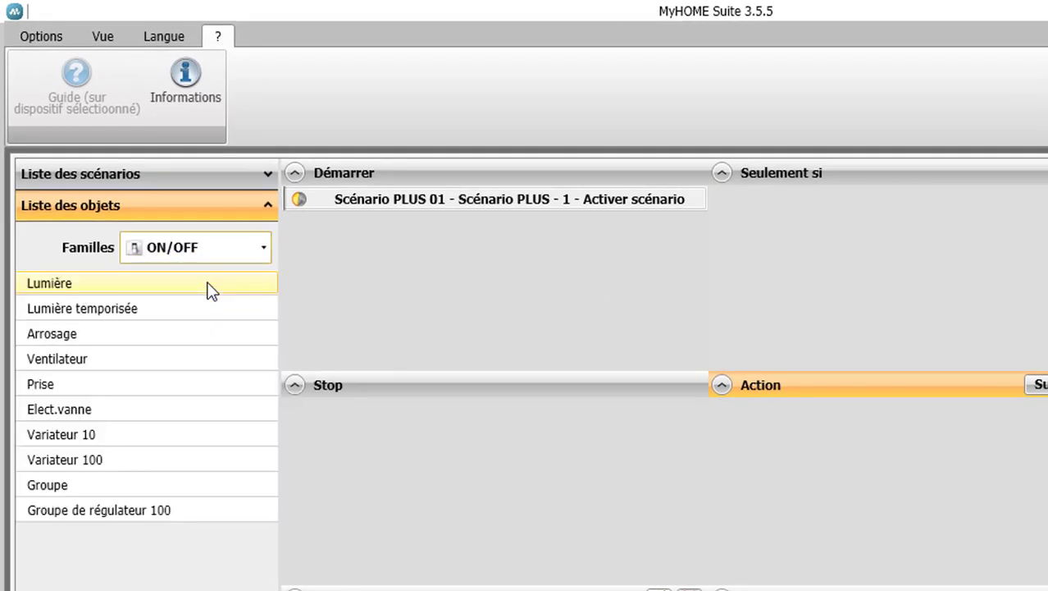
{"action": "double_click", "coordinate": [52, 287]}
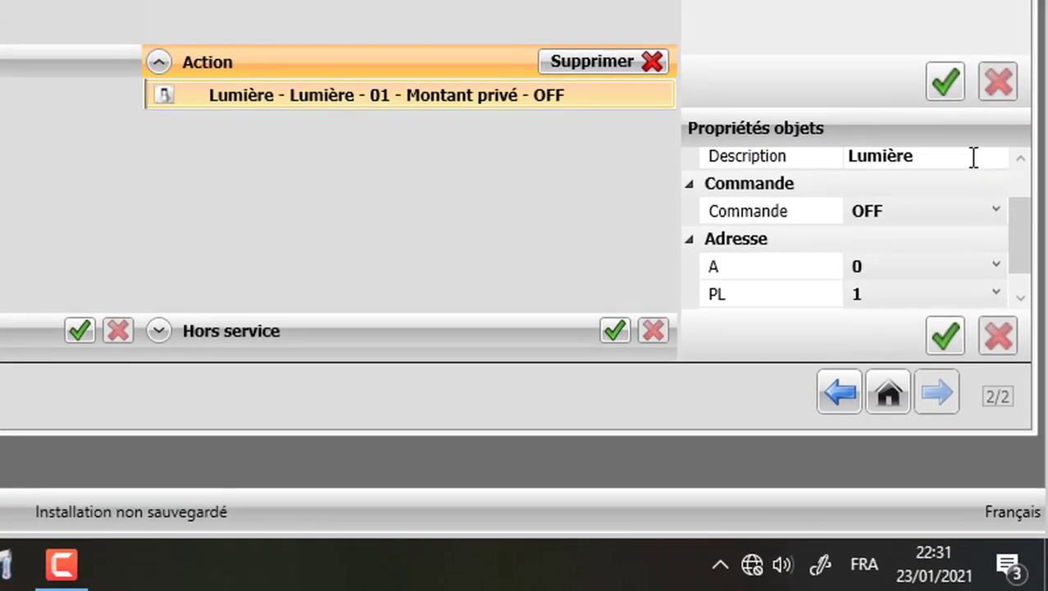
Step: Set the Lumière action's description to "eclairage salon" and its command to Lum. ON
{"action": "left_click", "coordinate": [954, 155]}
{"action": "left_click_drag", "start_coordinate": [1018, 234], "coordinate": [1020, 180]}
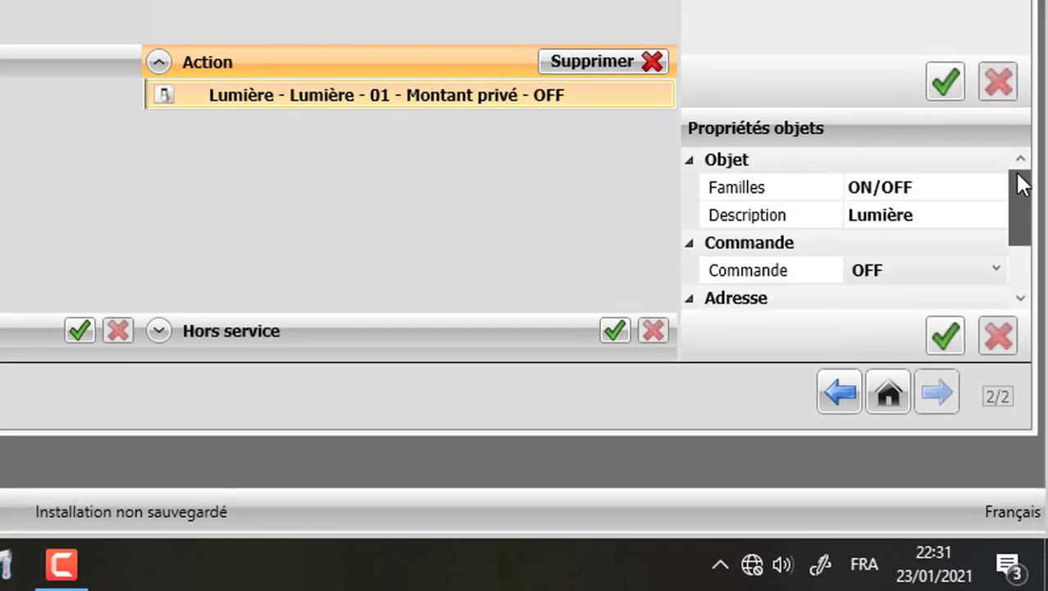
{"action": "left_click", "coordinate": [956, 215]}
{"action": "key", "text": "ctrl+a"}
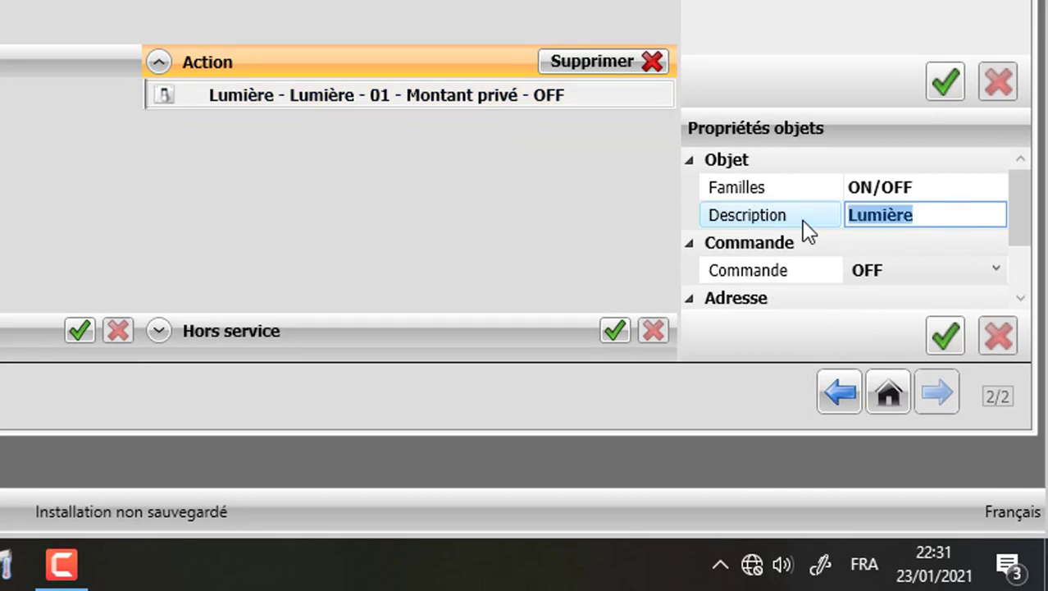
{"action": "type", "text": "eclai"}
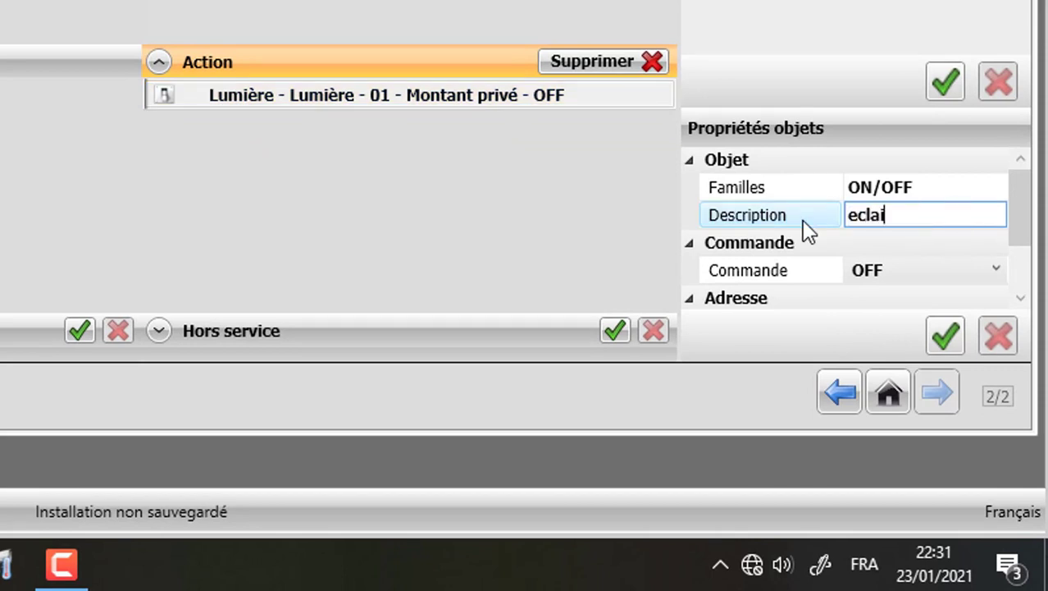
{"action": "type", "text": "rage salon"}
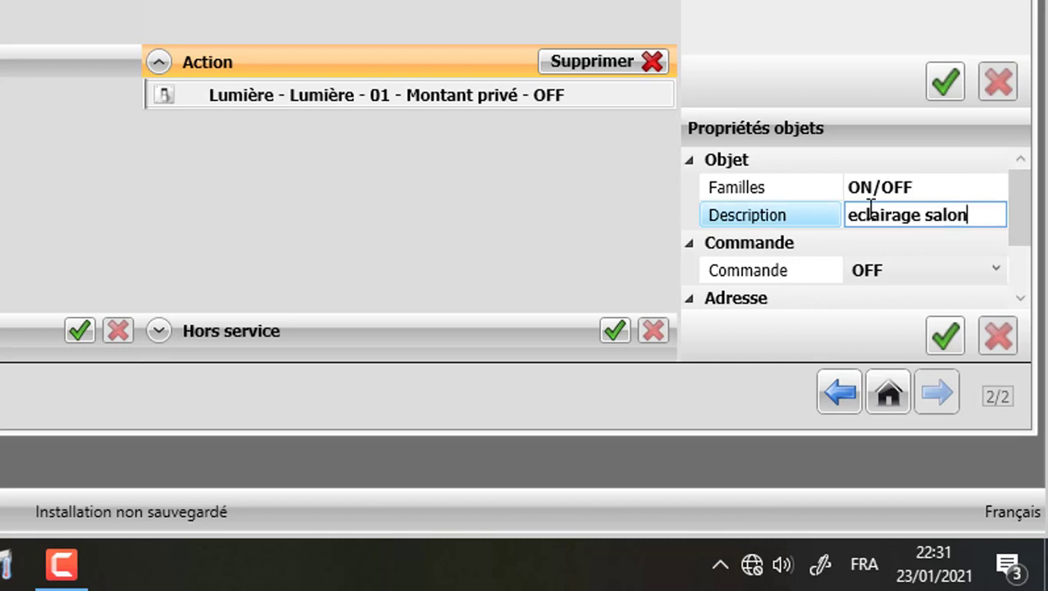
{"action": "left_click_drag", "start_coordinate": [1028, 203], "coordinate": [1029, 244]}
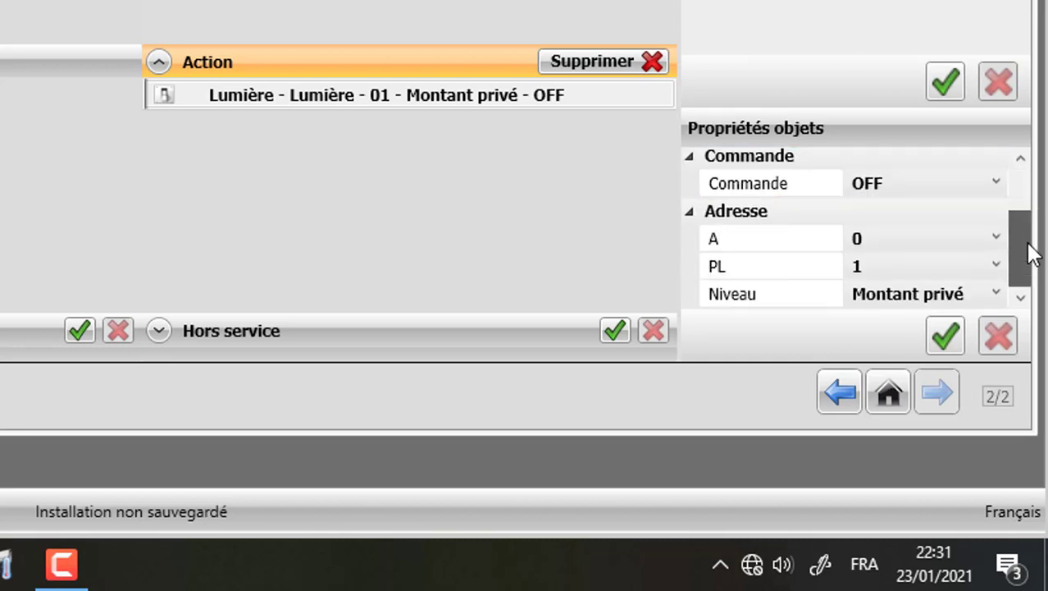
{"action": "left_click", "coordinate": [991, 189]}
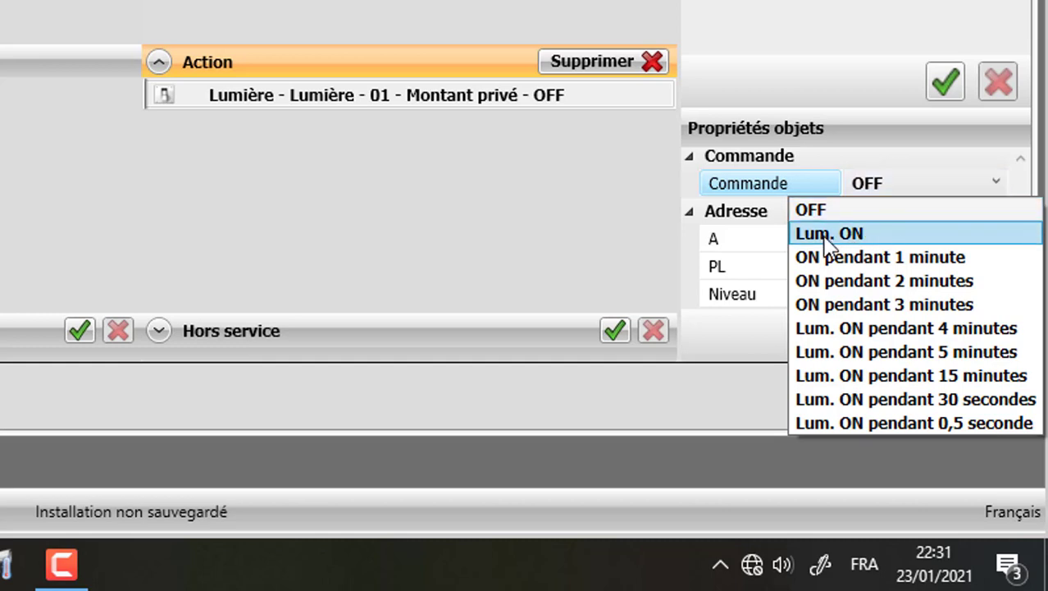
{"action": "left_click", "coordinate": [865, 238]}
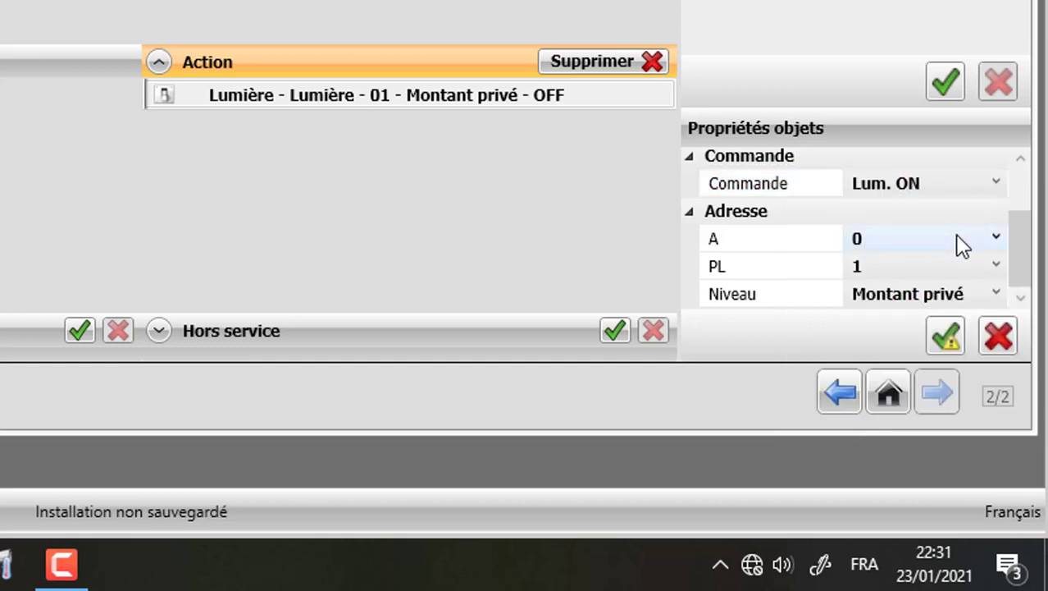
Step: Address the salon light with A 1, level Bus local and I4 1, and apply the object properties
{"action": "left_click", "coordinate": [987, 243]}
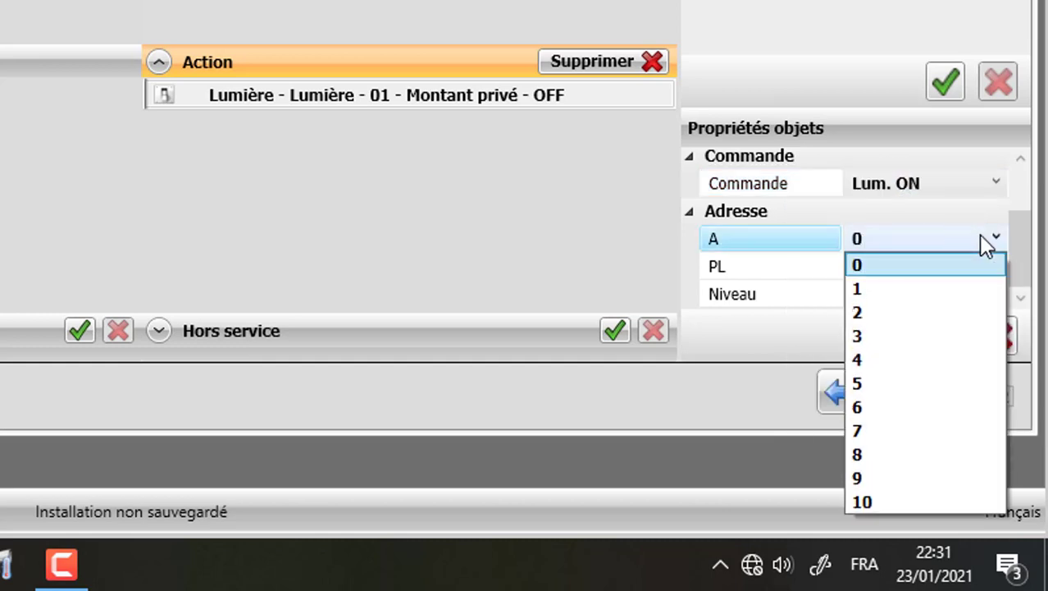
{"action": "left_click", "coordinate": [879, 288]}
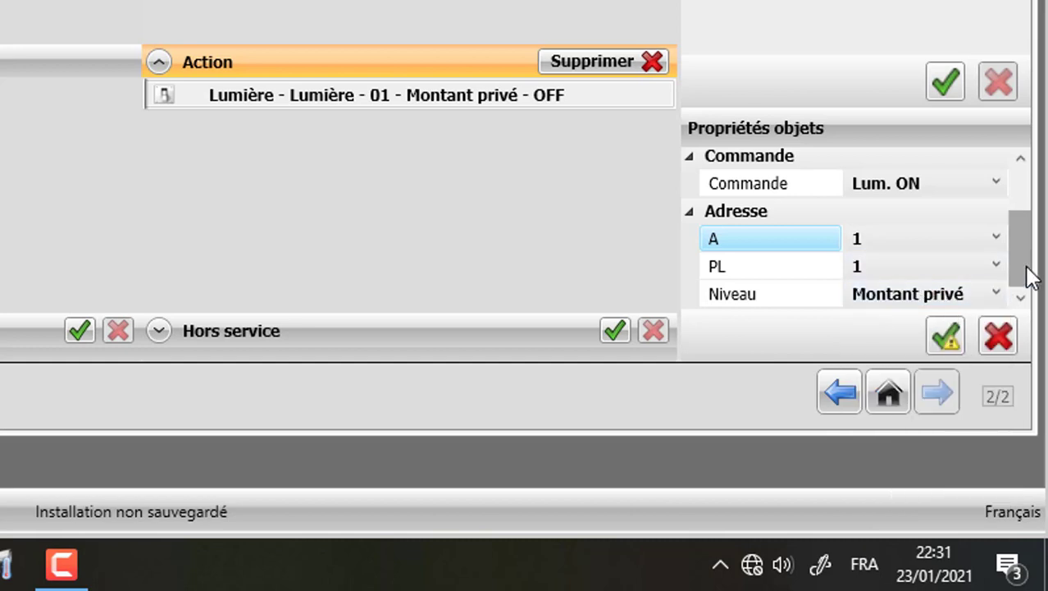
{"action": "left_click", "coordinate": [992, 293]}
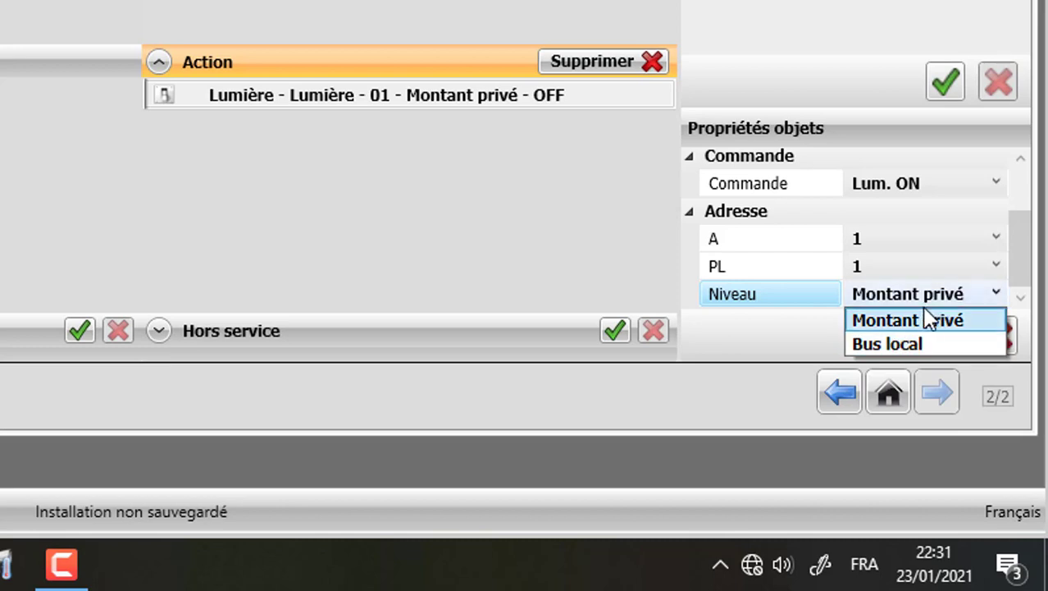
{"action": "left_click", "coordinate": [908, 343]}
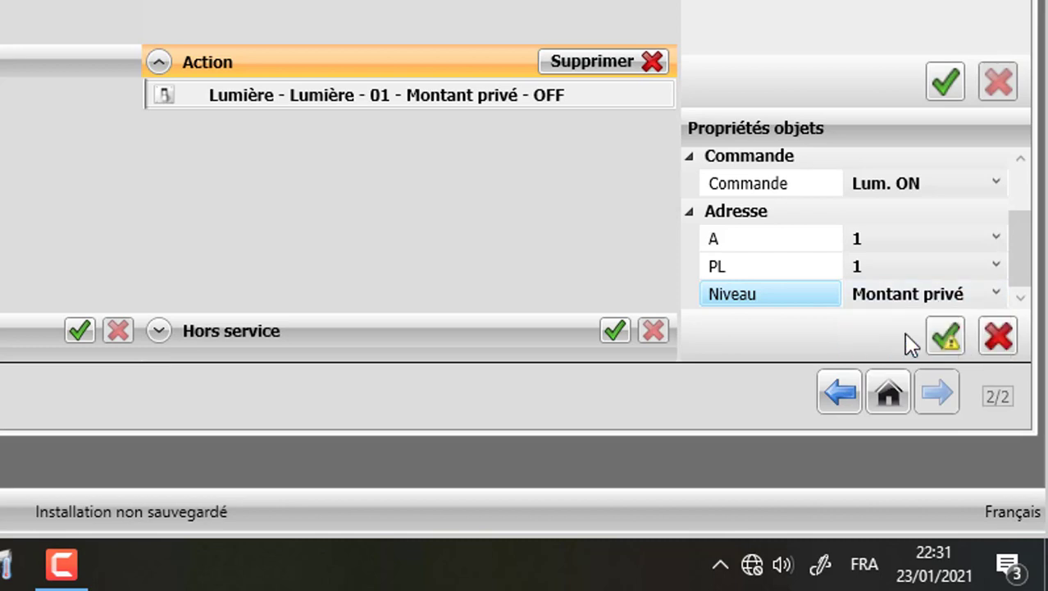
{"action": "scroll", "coordinate": [1025, 244], "scroll_direction": "down", "scroll_amount": 1}
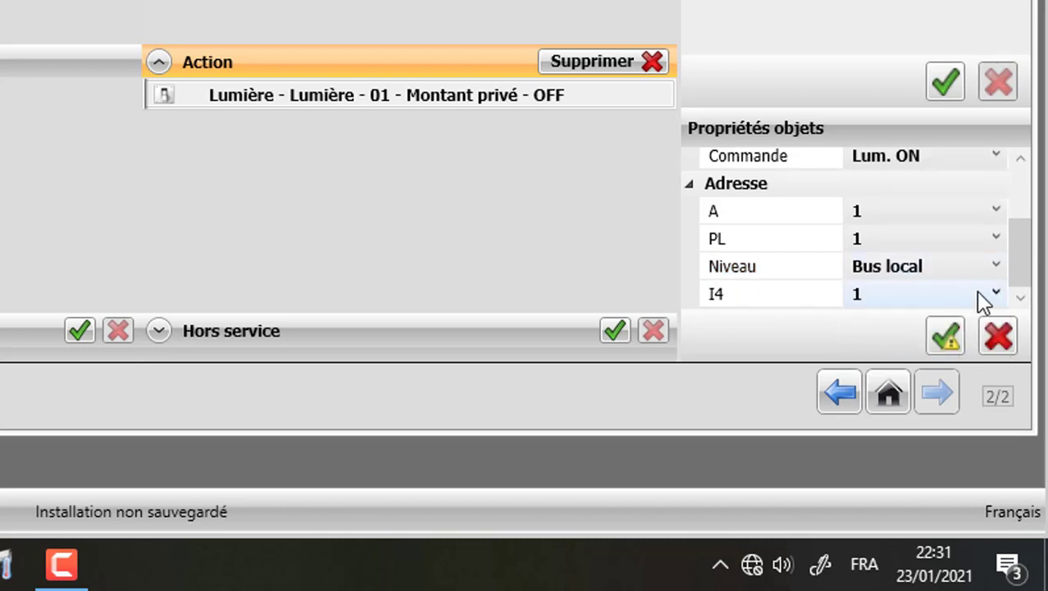
{"action": "left_click", "coordinate": [985, 295]}
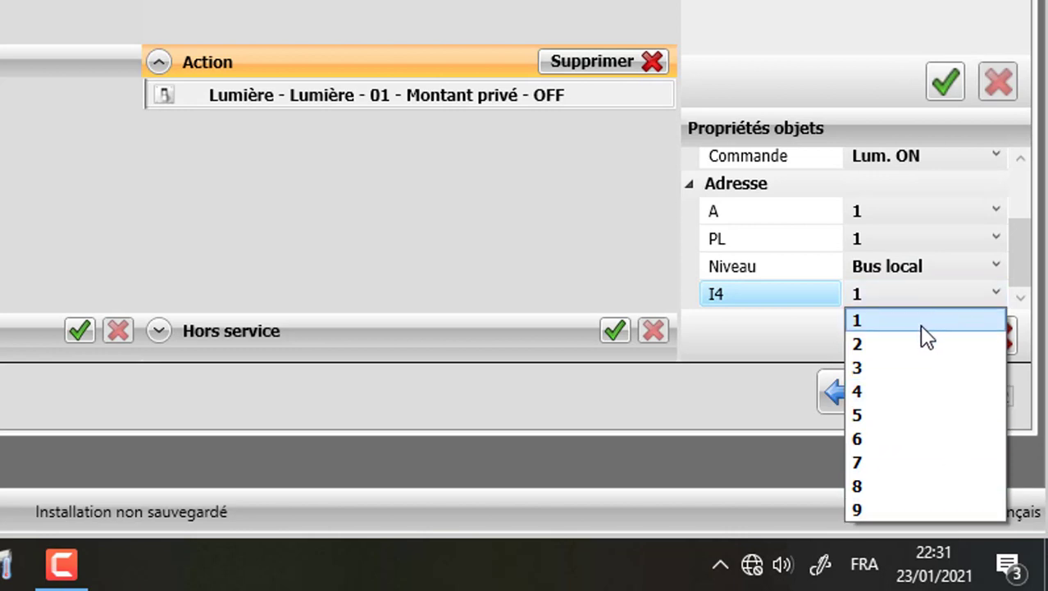
{"action": "left_click", "coordinate": [927, 321]}
{"action": "left_click", "coordinate": [945, 344]}
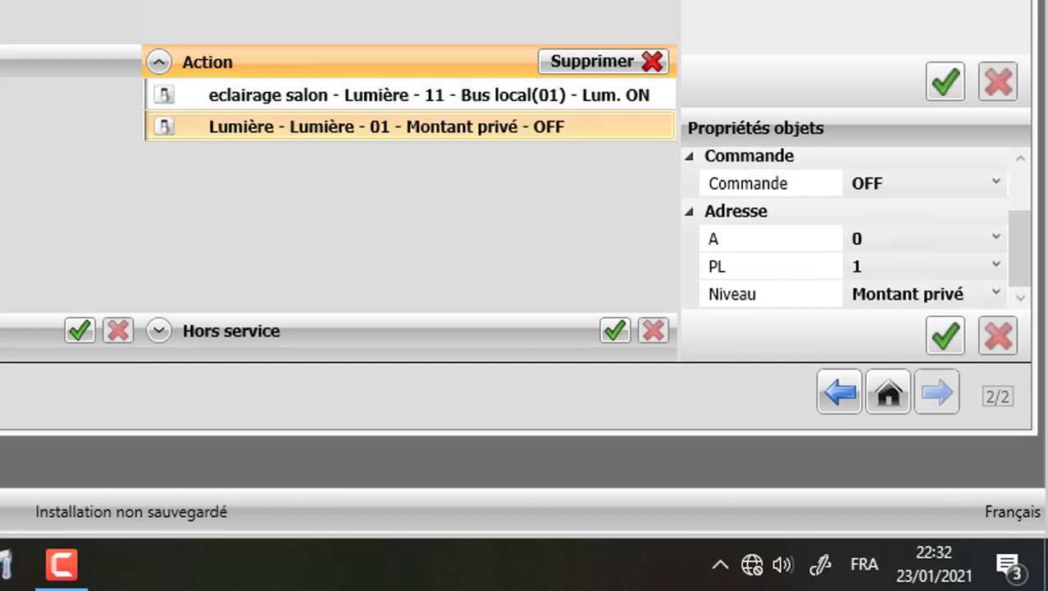
Step: Set the second Lumière action's description to "eclairrage salle à manger" and its command to Lum. ON
{"action": "left_click_drag", "start_coordinate": [1029, 241], "coordinate": [1037, 179]}
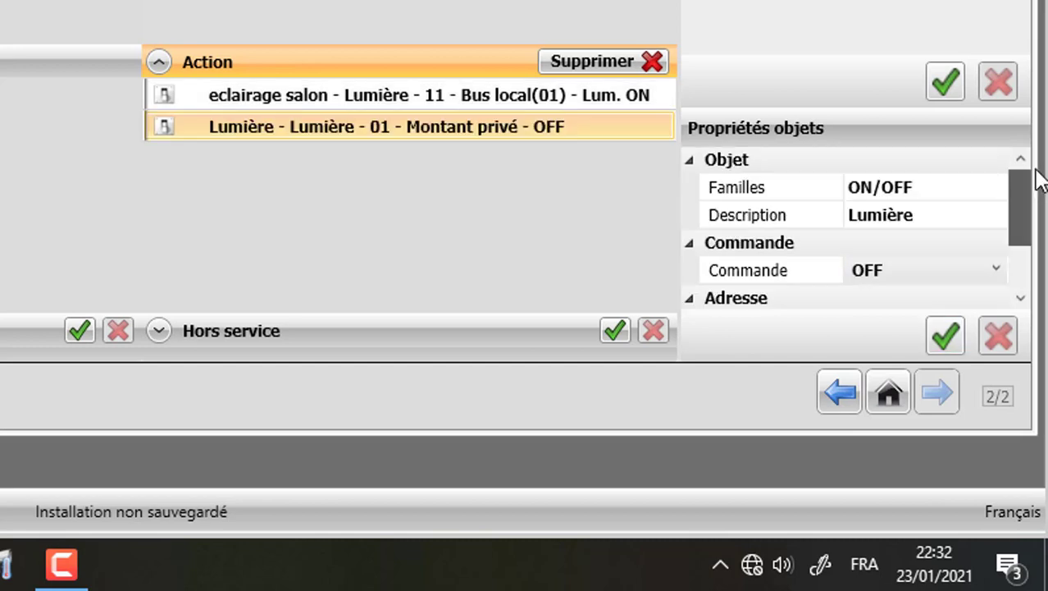
{"action": "left_click", "coordinate": [939, 217]}
{"action": "double_click", "coordinate": [909, 217]}
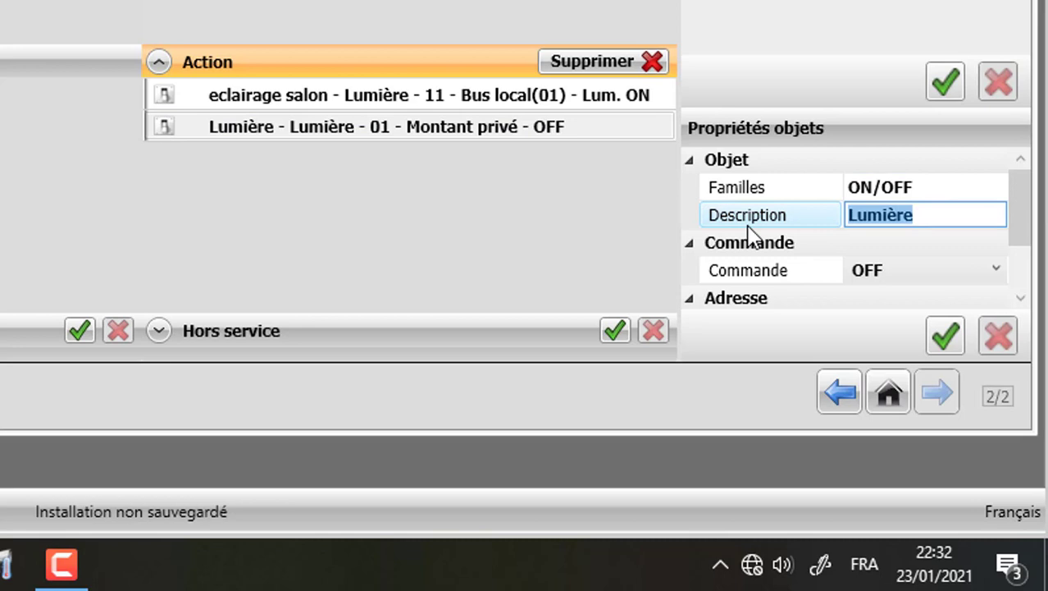
{"action": "type", "text": "ecla"}
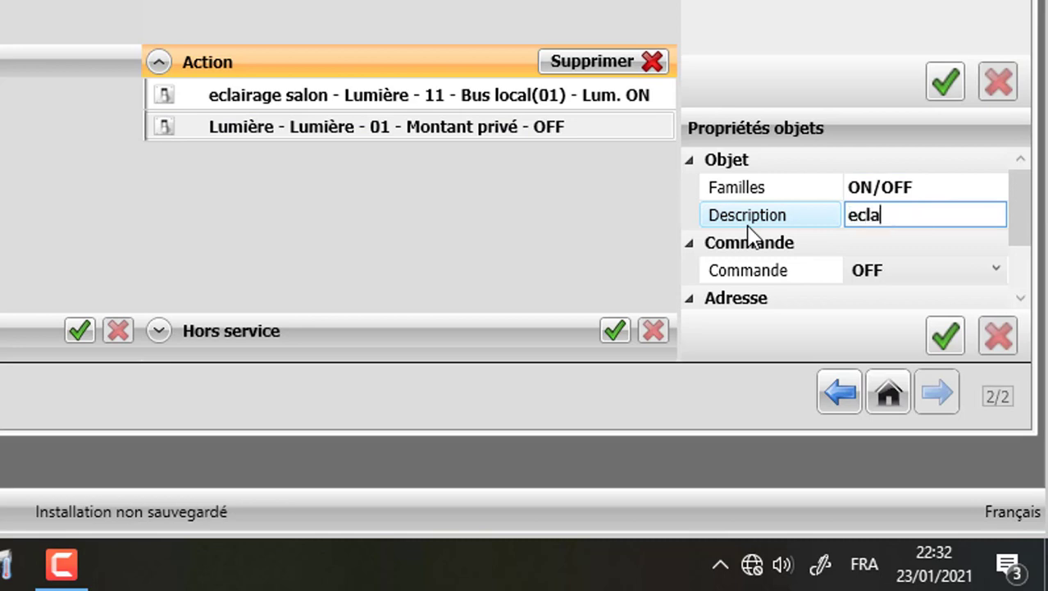
{"action": "type", "text": "ireg"}
{"action": "key", "text": "BackSpace"}
{"action": "type", "text": "age"}
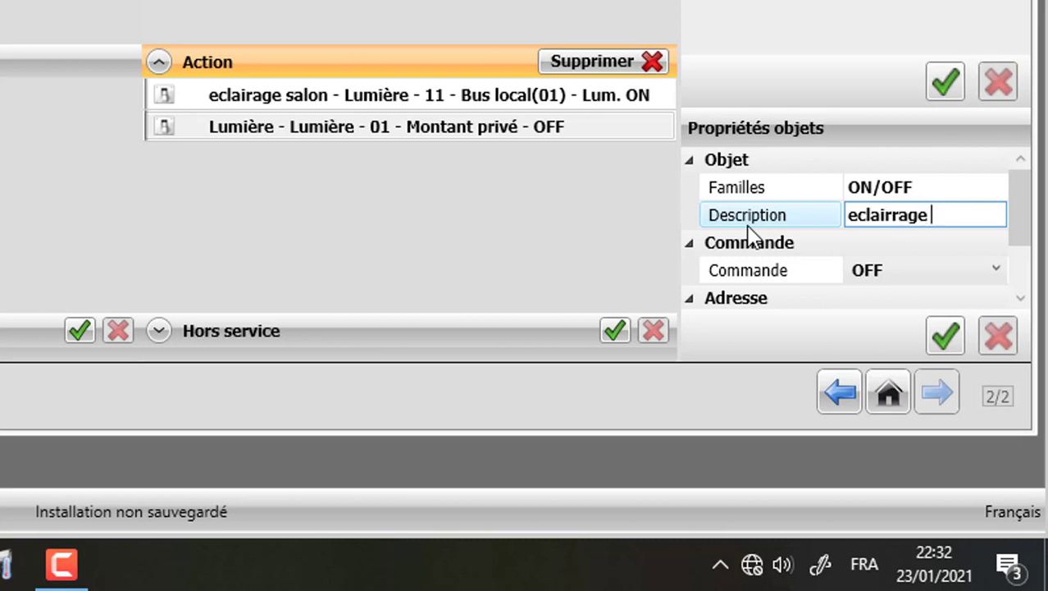
{"action": "type", "text": " salle à "}
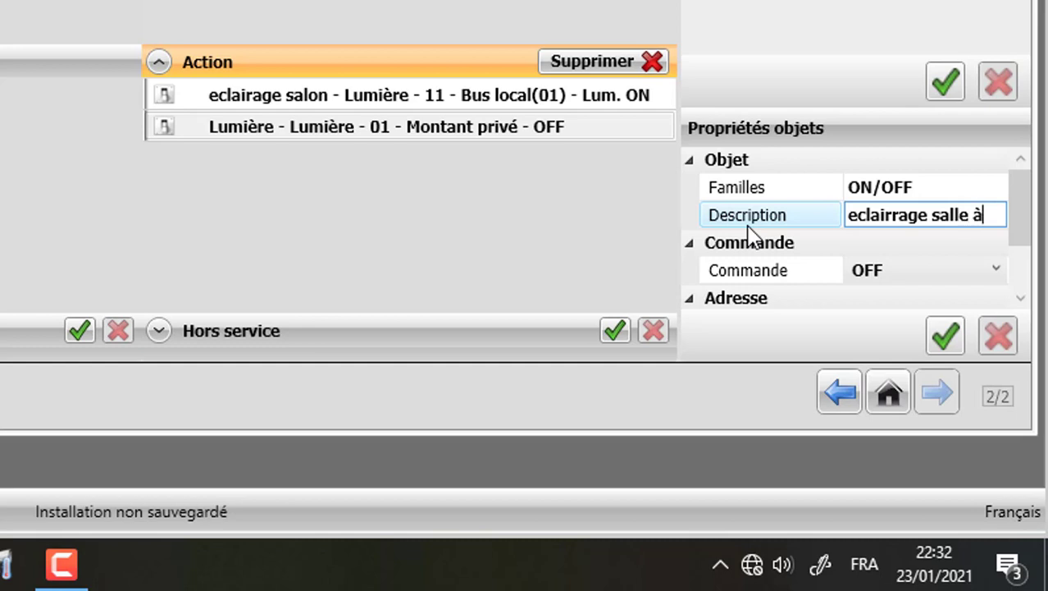
{"action": "type", "text": "manger"}
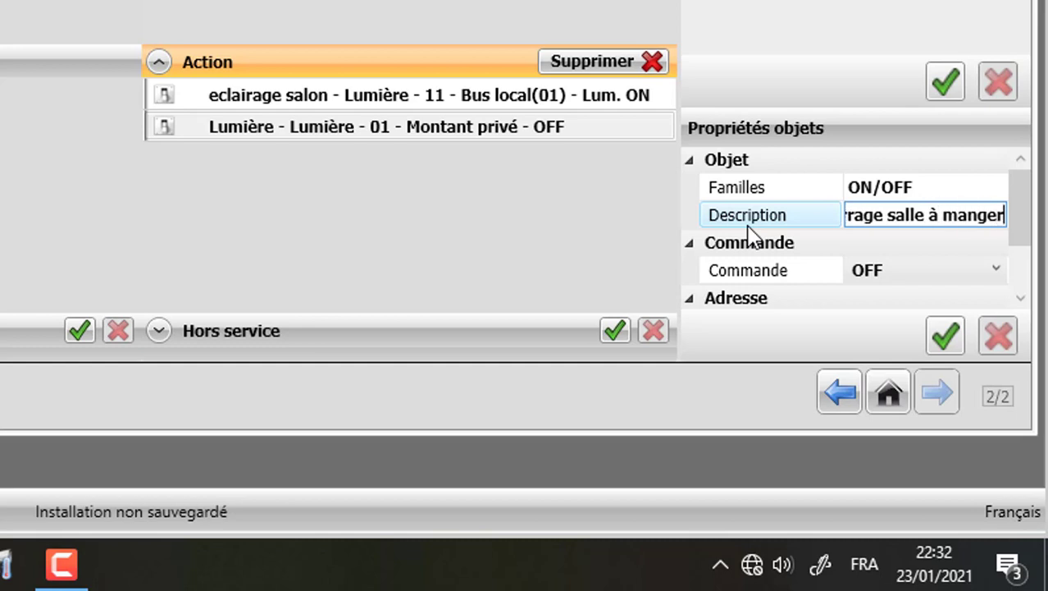
{"action": "left_click", "coordinate": [899, 274]}
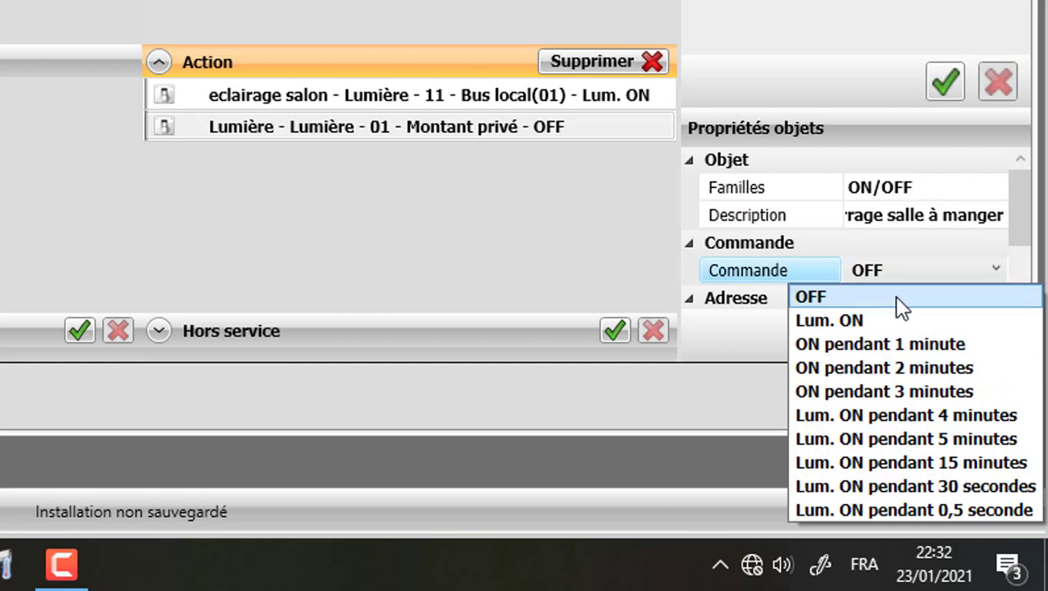
{"action": "left_click", "coordinate": [859, 322]}
Step: Address the dining room light with A 1, PL 2, level Bus local and I4 1, and apply the object properties
{"action": "left_click_drag", "start_coordinate": [1029, 215], "coordinate": [1036, 291]}
{"action": "left_click", "coordinate": [985, 239]}
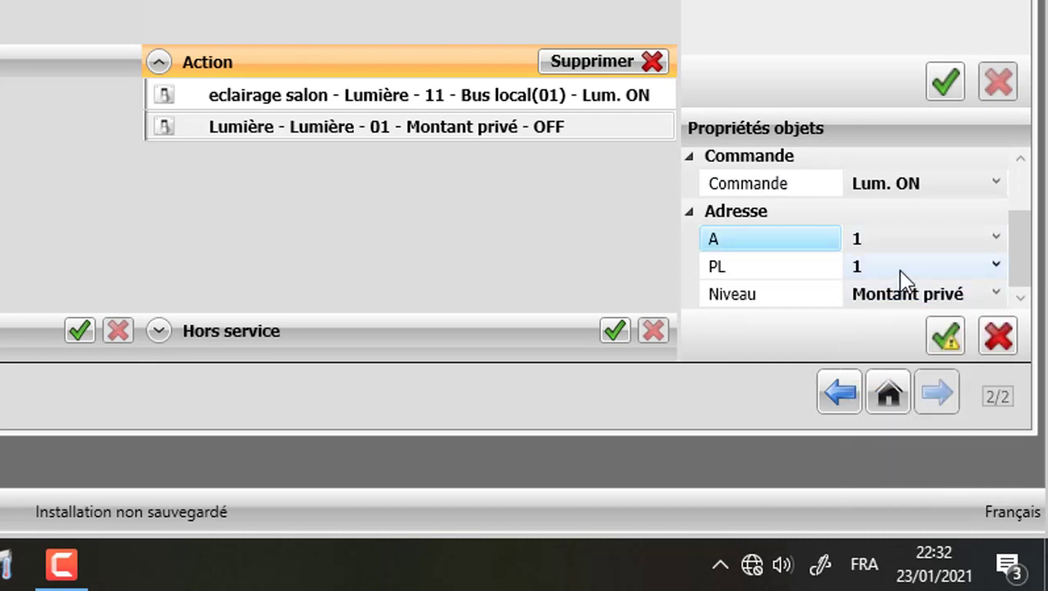
{"action": "left_click", "coordinate": [901, 277]}
{"action": "left_click", "coordinate": [858, 0]}
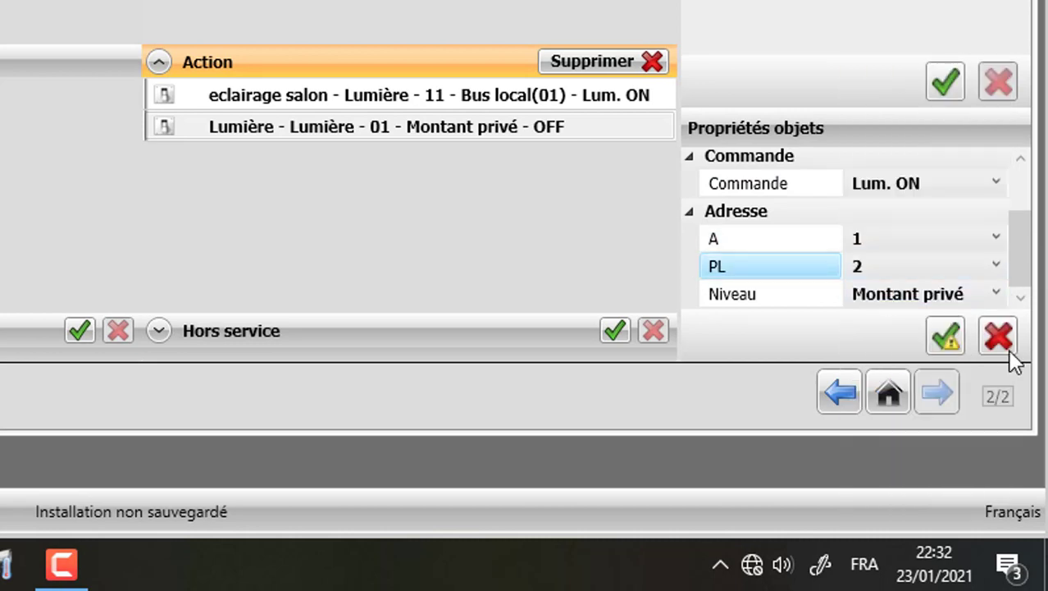
{"action": "left_click", "coordinate": [993, 301]}
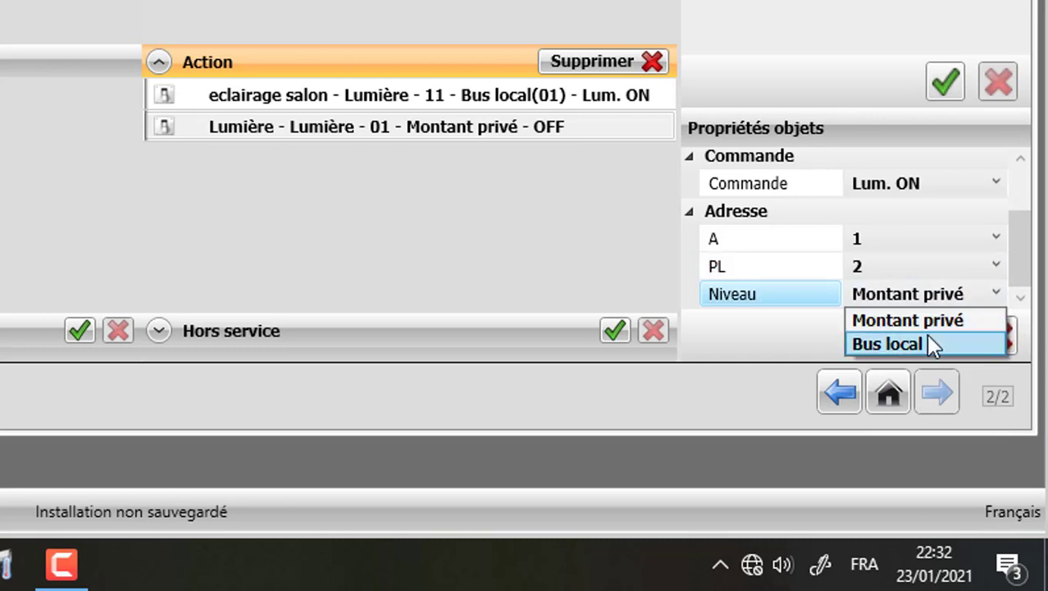
{"action": "left_click", "coordinate": [923, 345]}
{"action": "scroll", "coordinate": [1024, 295], "scroll_direction": "down", "scroll_amount": 1}
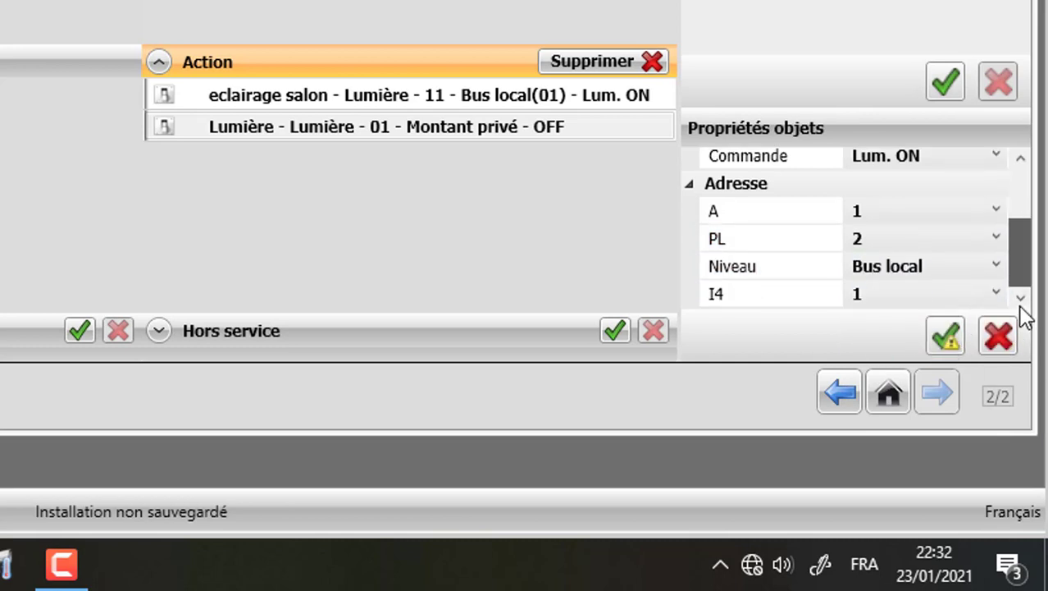
{"action": "left_click", "coordinate": [979, 297]}
{"action": "left_click", "coordinate": [978, 300]}
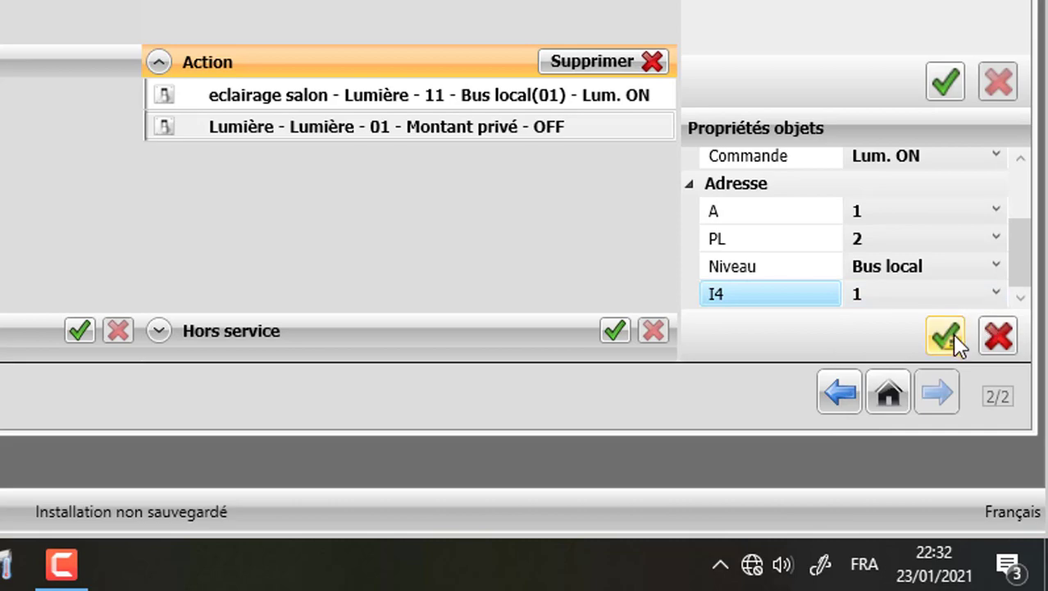
{"action": "left_click", "coordinate": [950, 334]}
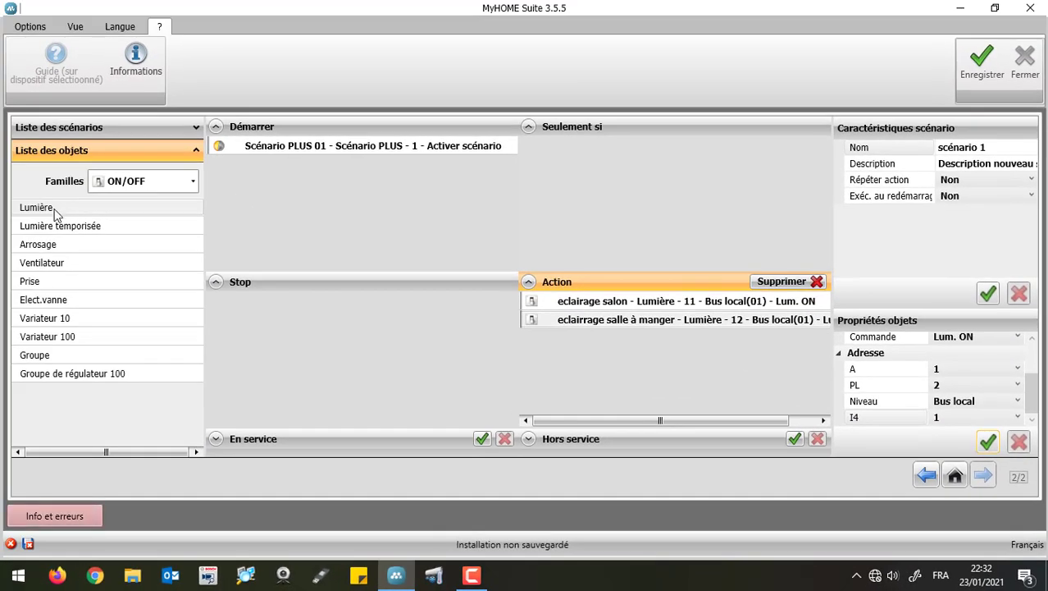
Step: Add a third Lumière object to the Action section and set its description to "eclairage couloir"
{"action": "left_click_drag", "start_coordinate": [55, 214], "coordinate": [535, 401]}
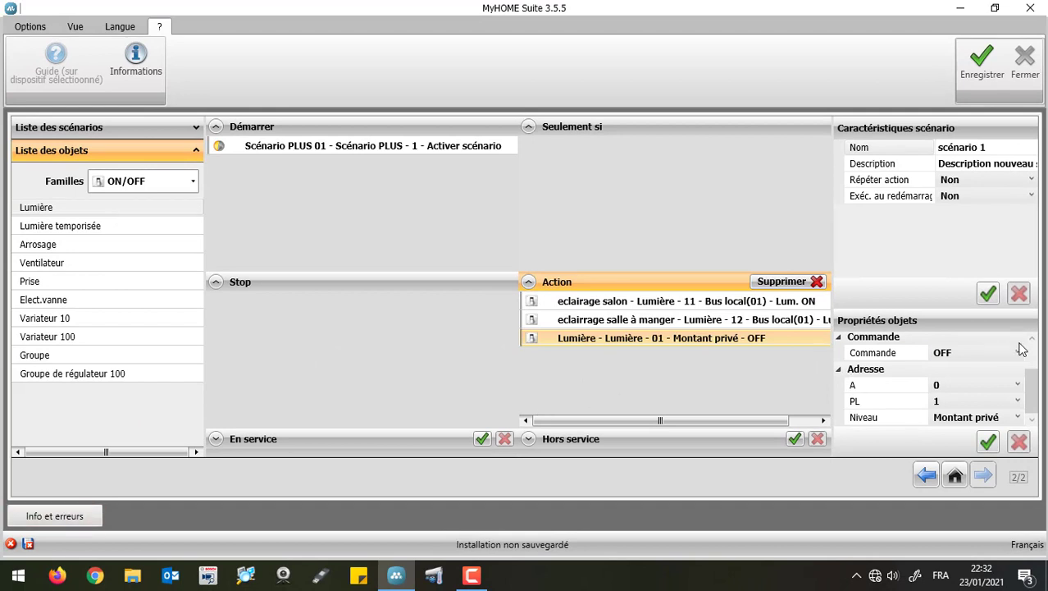
{"action": "scroll", "coordinate": [1022, 361], "scroll_direction": "up", "scroll_amount": 3}
{"action": "left_click", "coordinate": [935, 372]}
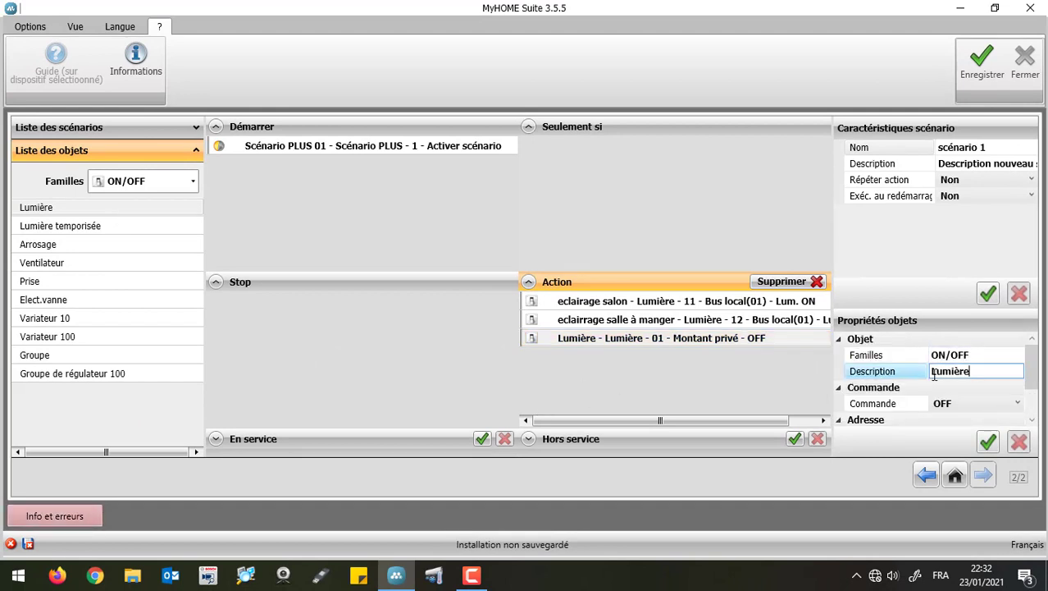
{"action": "double_click", "coordinate": [934, 375]}
{"action": "type", "text": "eclai"}
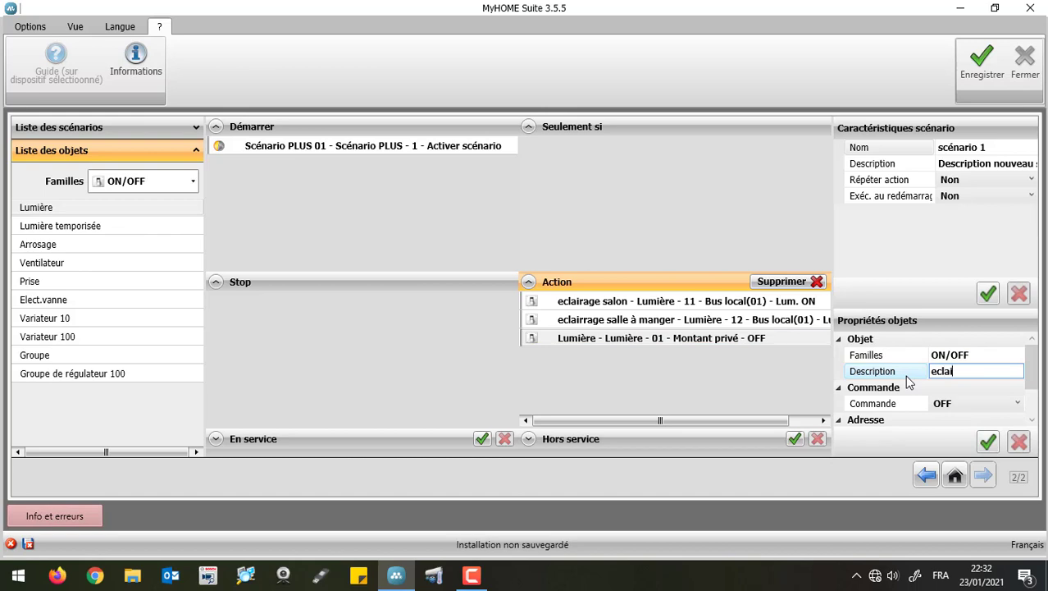
{"action": "type", "text": "rage couloir"}
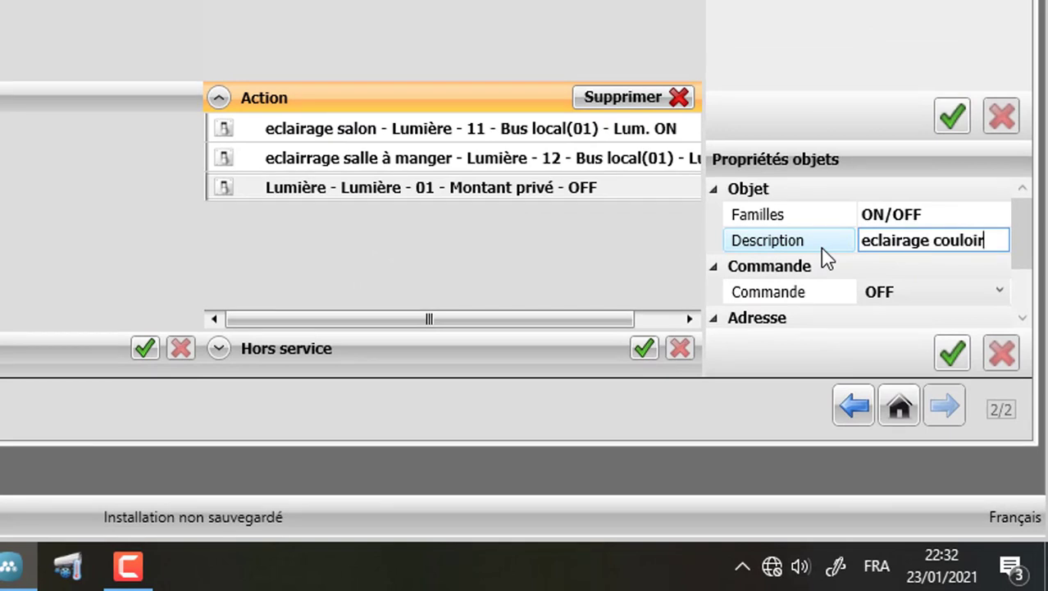
Step: Set the corridor light's command to OFF, address it with A 1, PL 3 and level Bus local, and apply the object properties
{"action": "left_click", "coordinate": [1000, 297]}
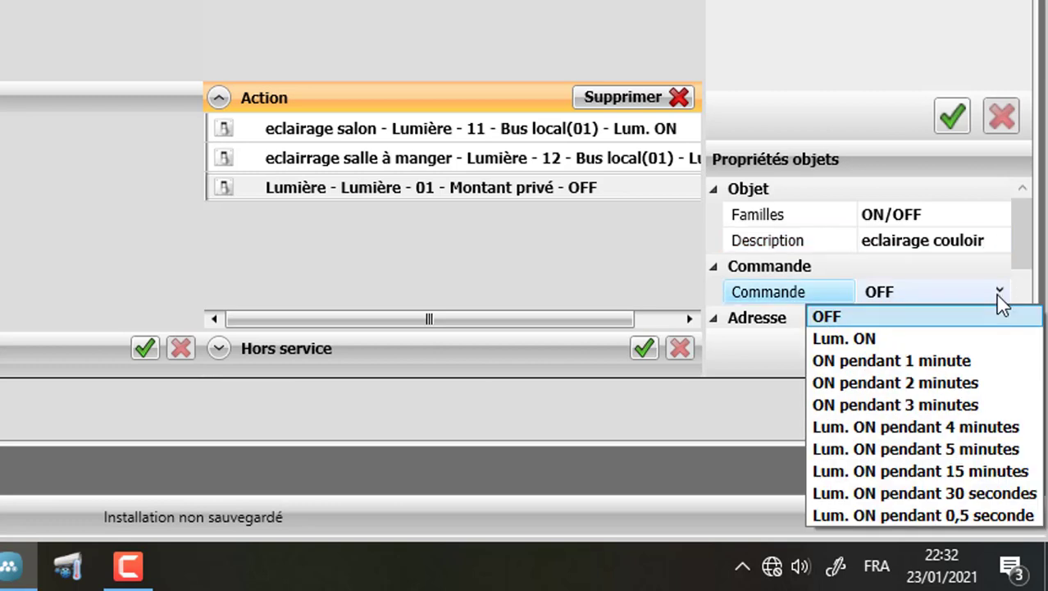
{"action": "left_click", "coordinate": [1001, 297]}
{"action": "left_click_drag", "start_coordinate": [1030, 227], "coordinate": [1032, 283]}
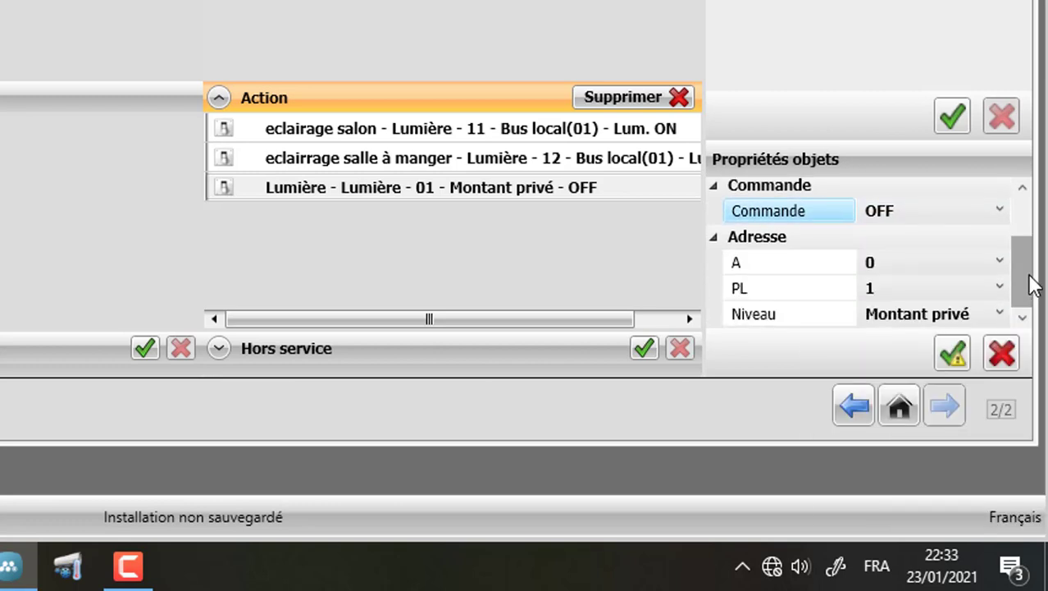
{"action": "left_click", "coordinate": [934, 277]}
{"action": "left_click", "coordinate": [898, 310]}
{"action": "left_click", "coordinate": [912, 295]}
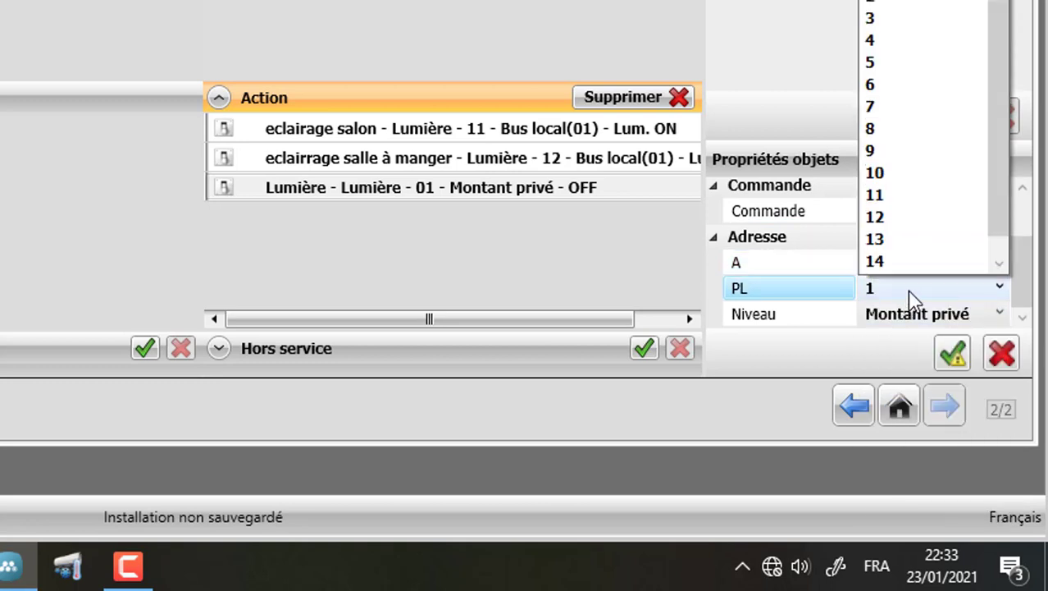
{"action": "left_click", "coordinate": [890, 20]}
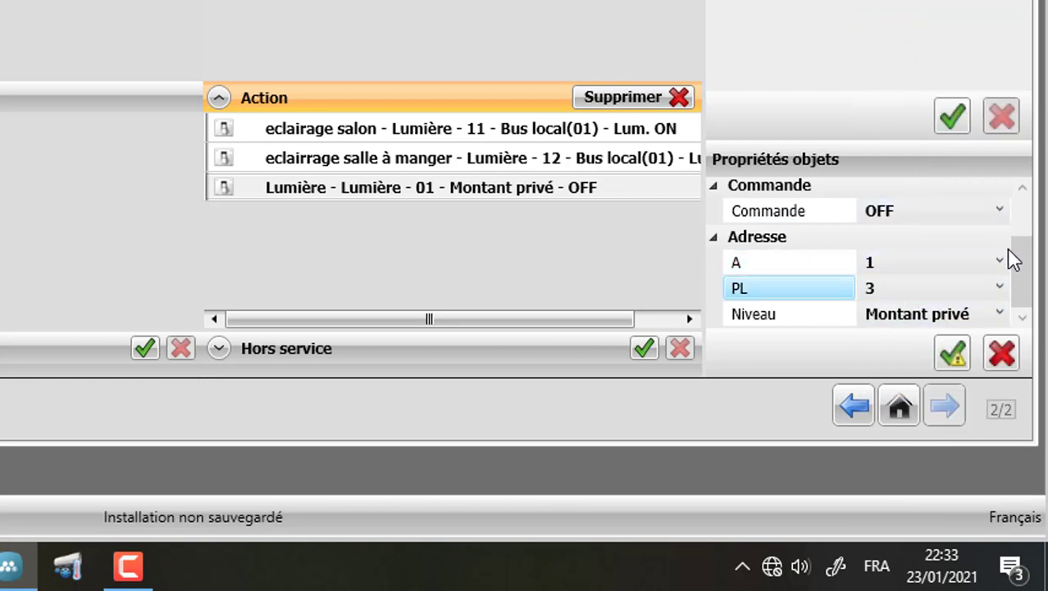
{"action": "left_click", "coordinate": [998, 315]}
{"action": "left_click", "coordinate": [910, 359]}
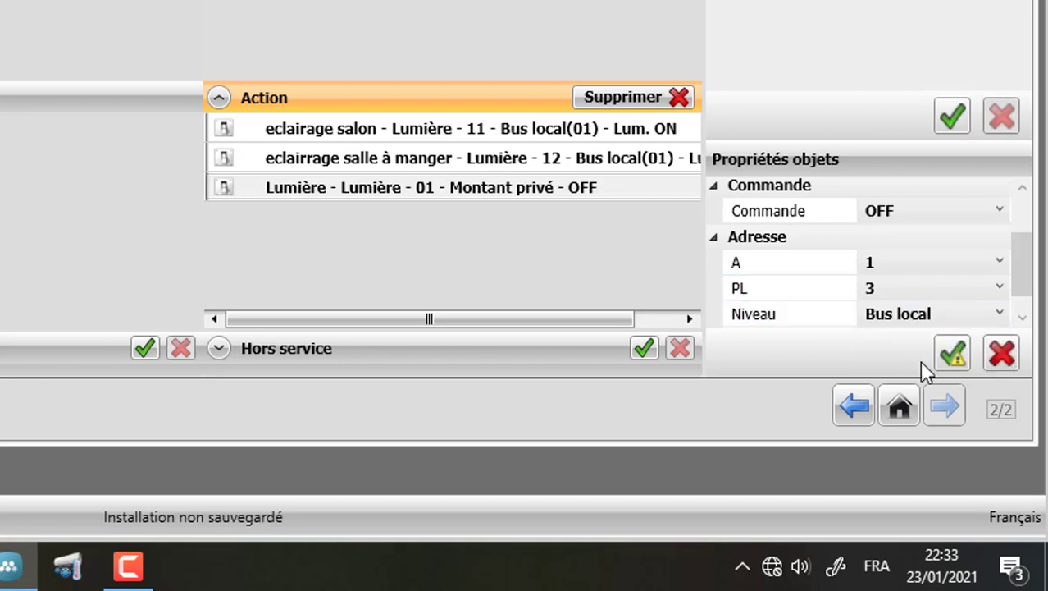
{"action": "left_click", "coordinate": [954, 359]}
{"action": "scroll", "coordinate": [1032, 318], "scroll_direction": "down", "scroll_amount": 1}
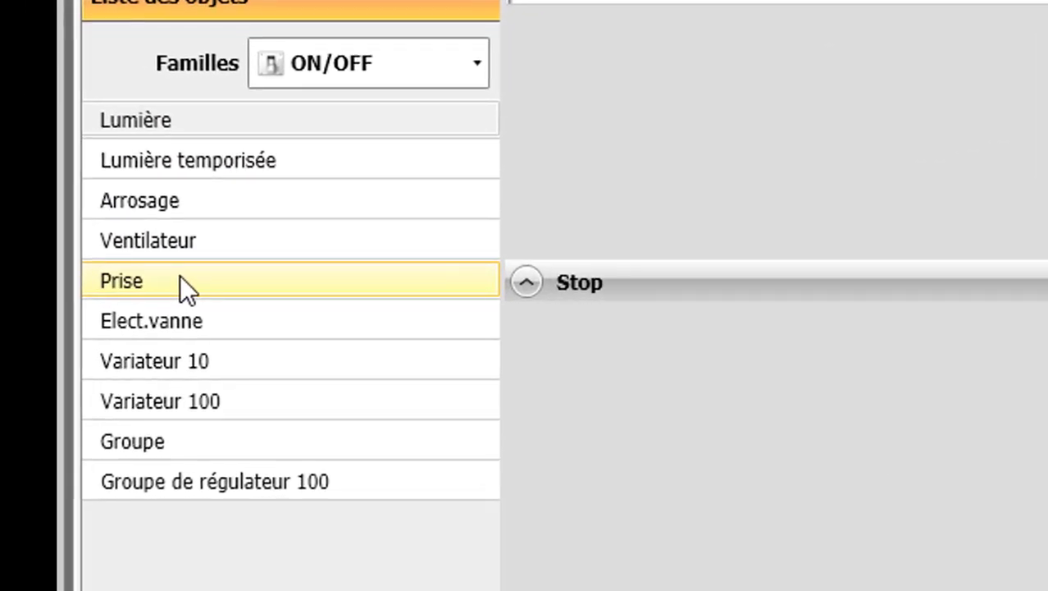
Step: Add a Prise object to the Action section and set its description to "TV Salon"
{"action": "double_click", "coordinate": [180, 279]}
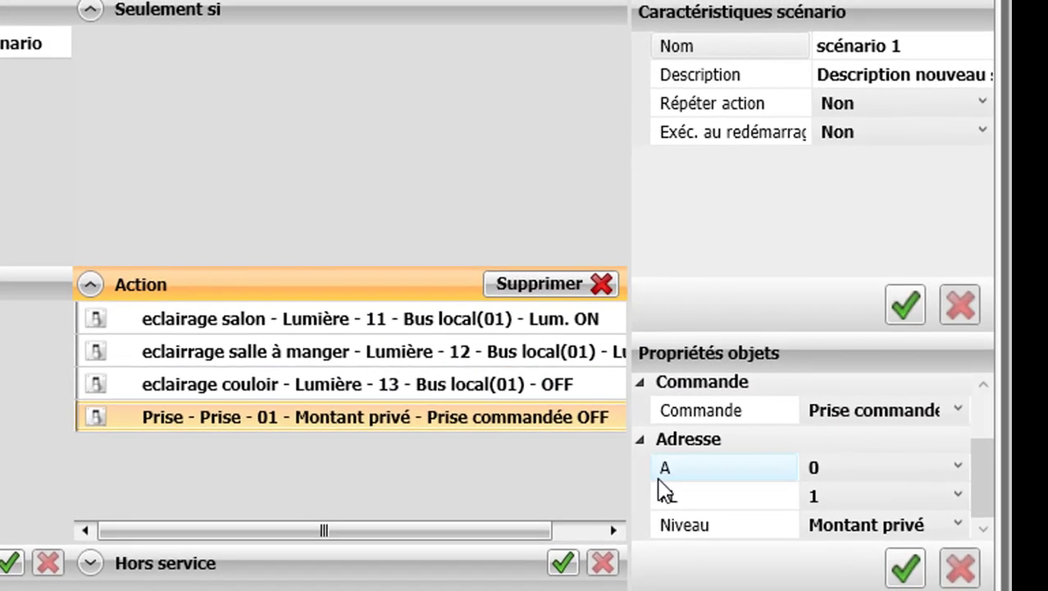
{"action": "left_click", "coordinate": [958, 411]}
{"action": "left_click", "coordinate": [959, 412]}
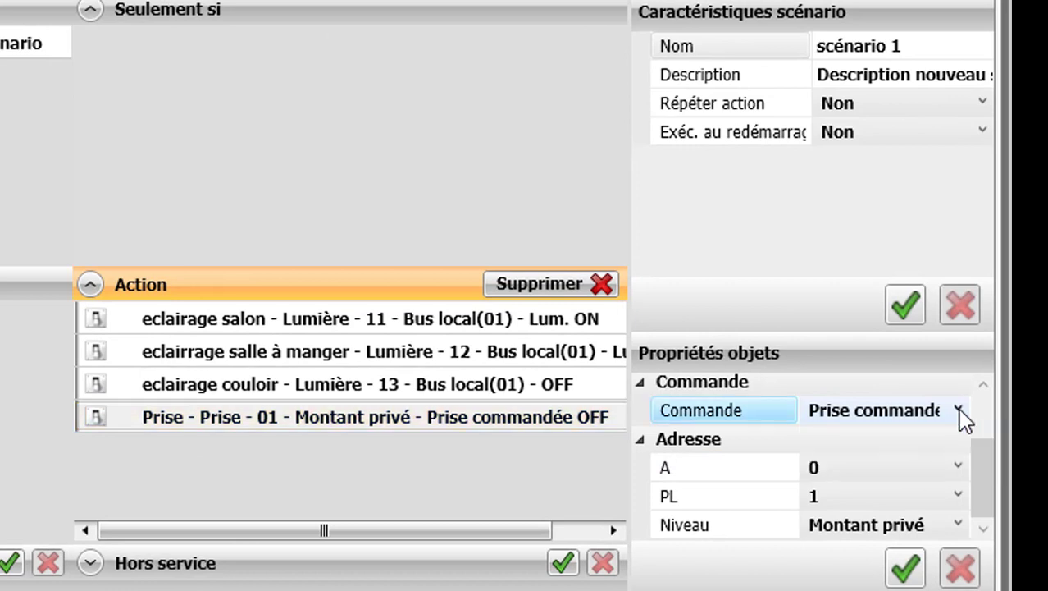
{"action": "left_click", "coordinate": [985, 385]}
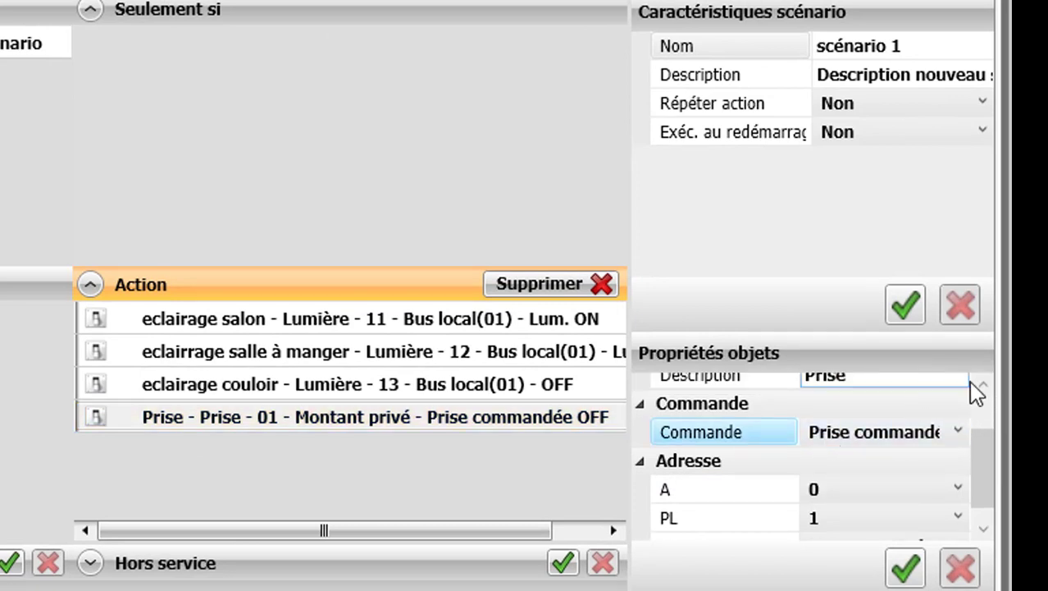
{"action": "left_click", "coordinate": [983, 388]}
{"action": "left_click", "coordinate": [784, 422]}
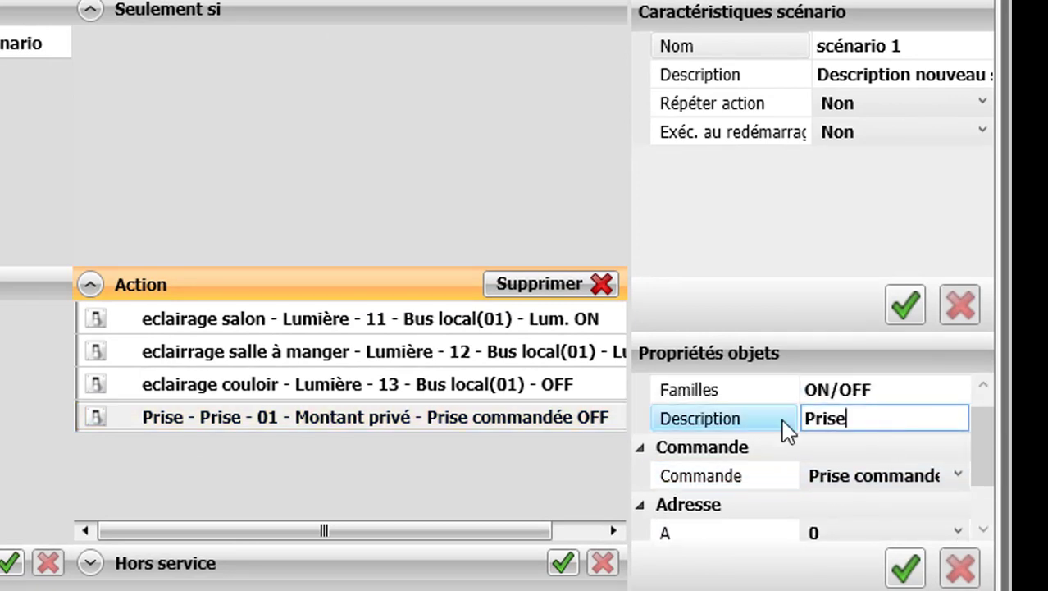
{"action": "left_click", "coordinate": [737, 427]}
{"action": "type", "text": "T"}
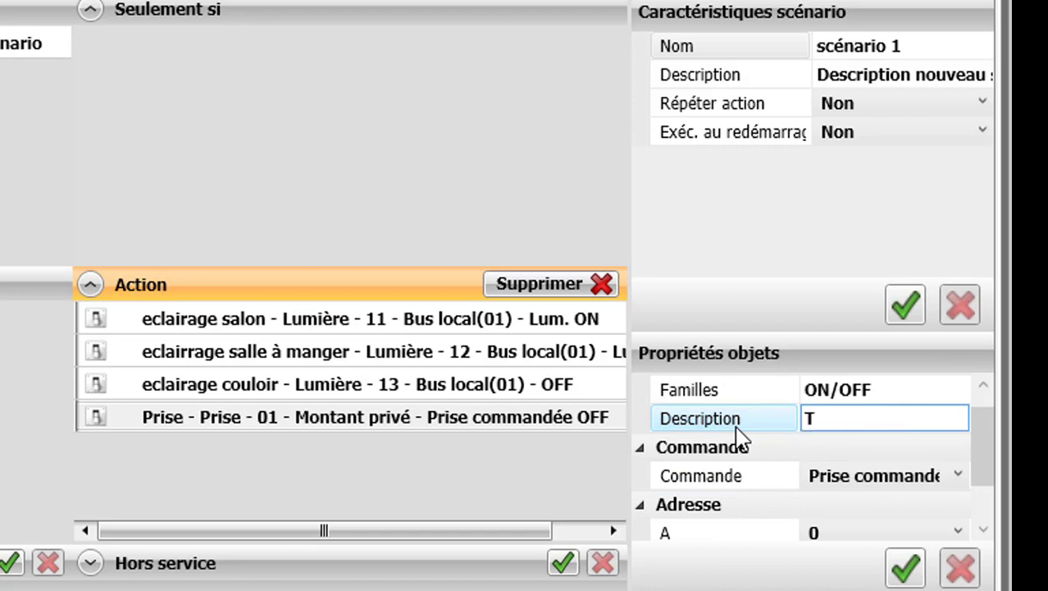
{"action": "type", "text": "V Salon"}
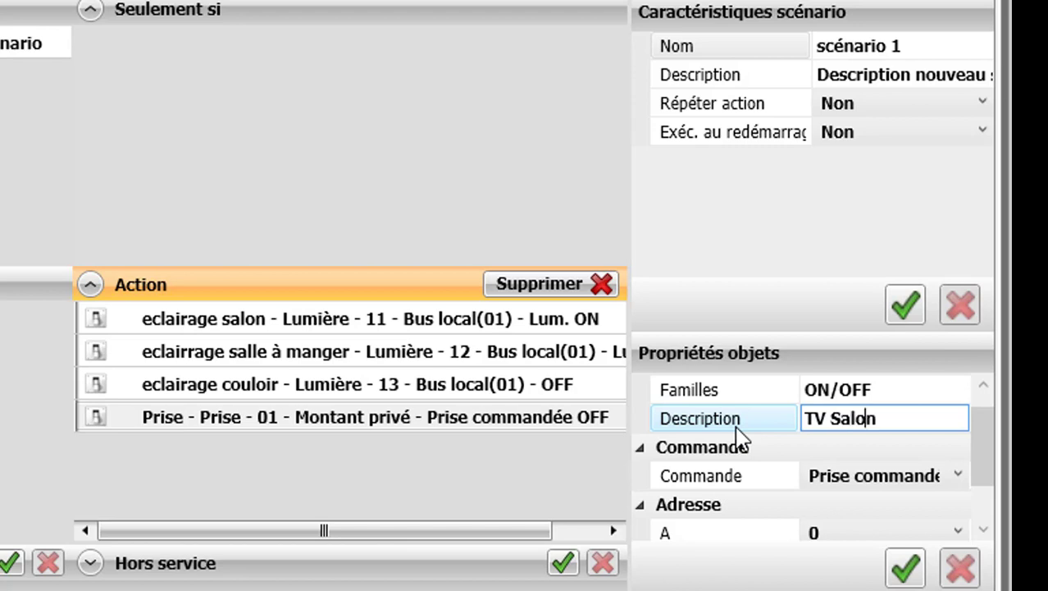
Step: Set the TV Salon socket's command to Prise commandée ON
{"action": "left_click_drag", "start_coordinate": [977, 432], "coordinate": [986, 474]}
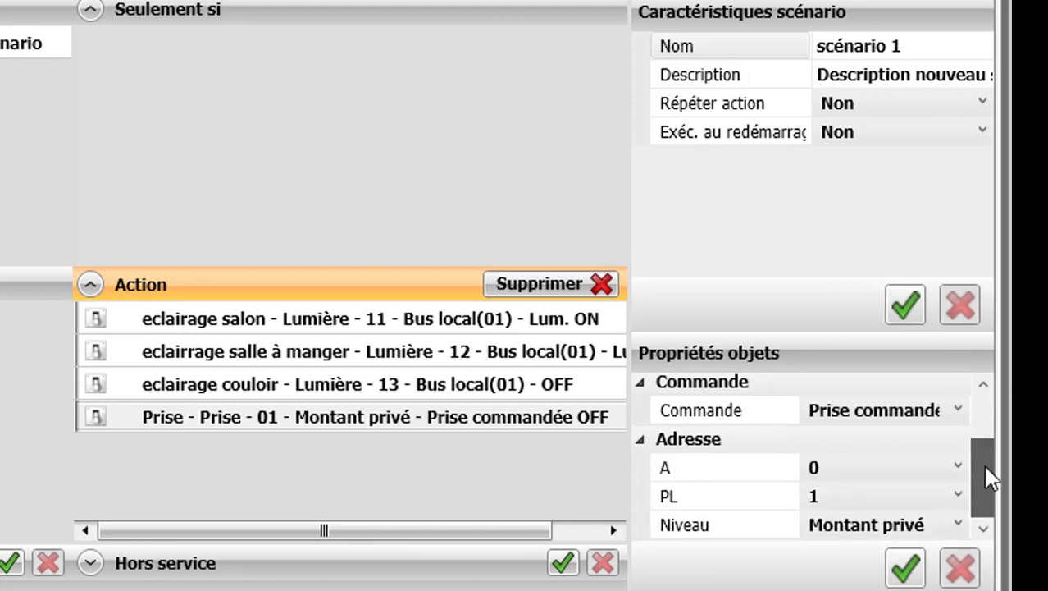
{"action": "left_click", "coordinate": [956, 410]}
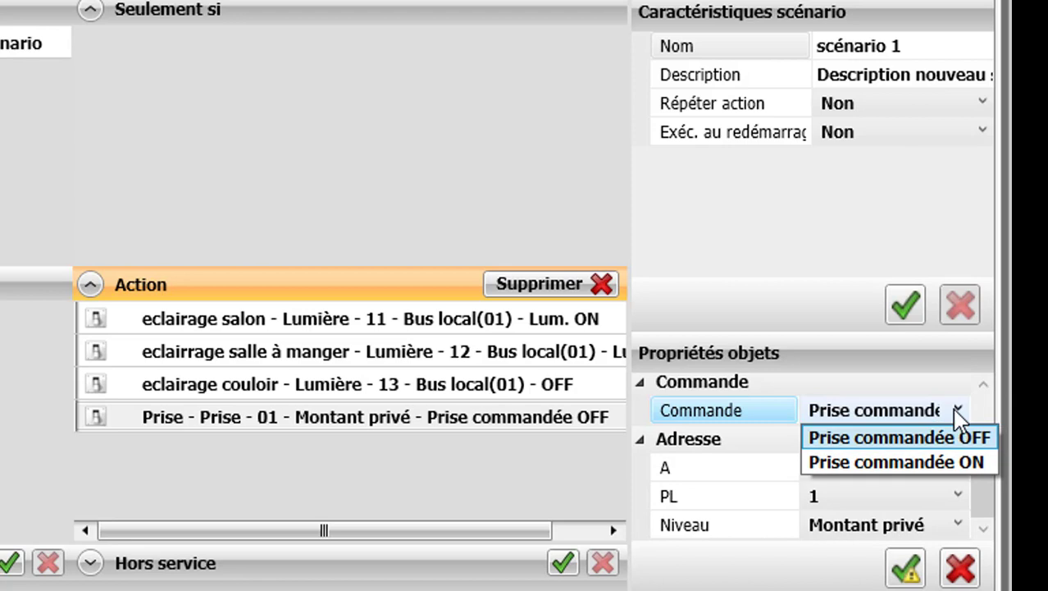
{"action": "left_click", "coordinate": [953, 462]}
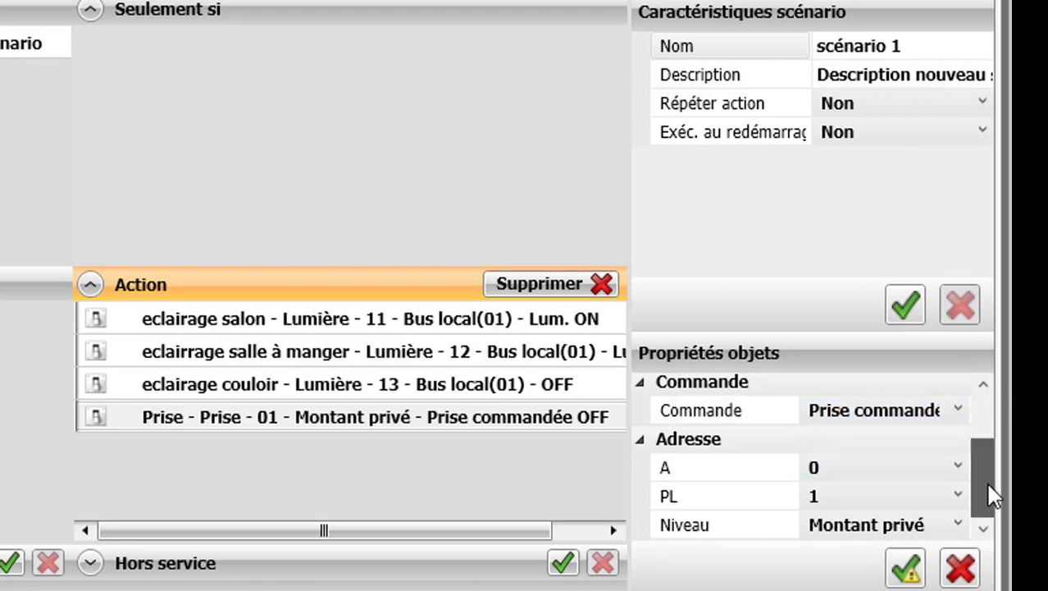
Step: Address the TV Salon socket with A 2 and level Bus local, and apply the object properties
{"action": "left_click", "coordinate": [932, 464]}
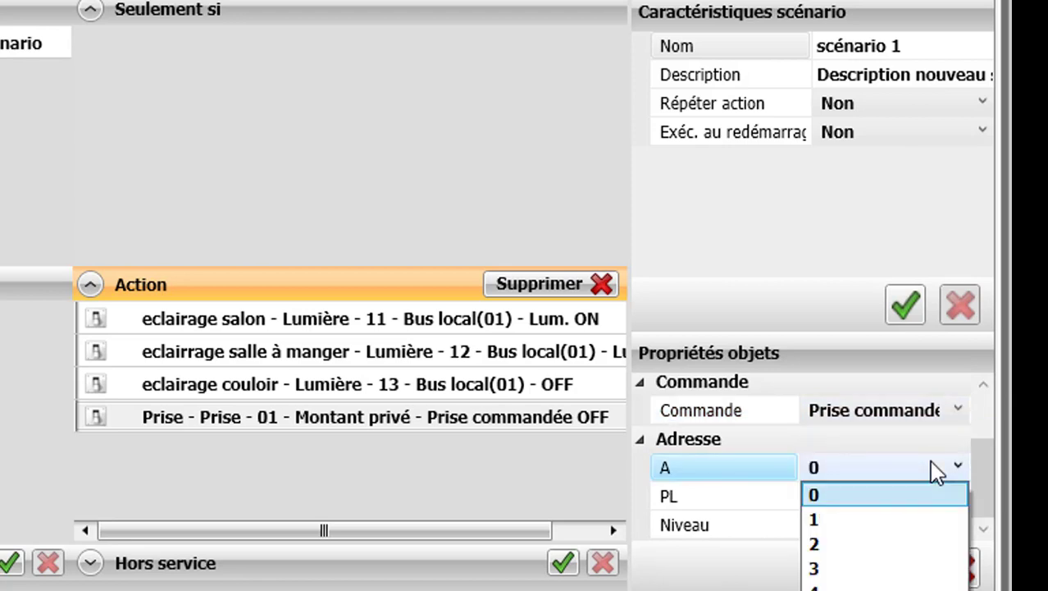
{"action": "left_click", "coordinate": [842, 544]}
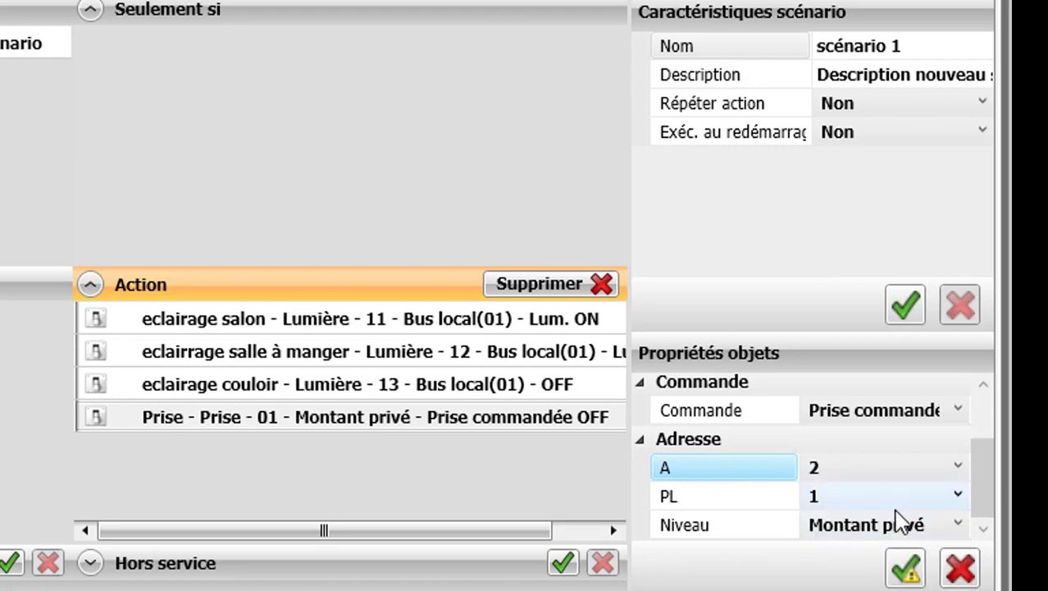
{"action": "left_click", "coordinate": [900, 526]}
{"action": "left_click", "coordinate": [870, 577]}
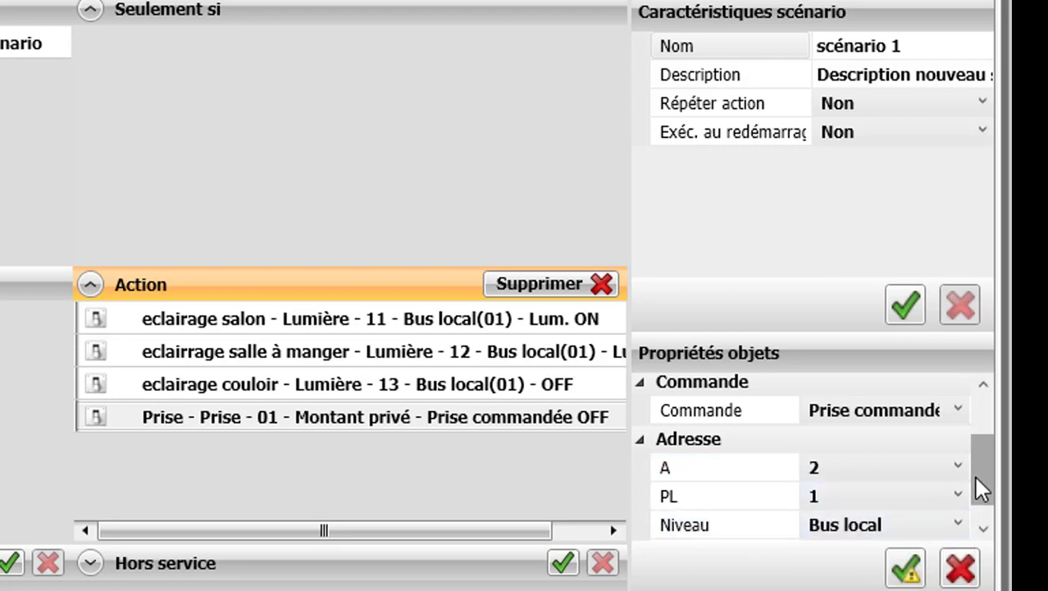
{"action": "left_click", "coordinate": [984, 529]}
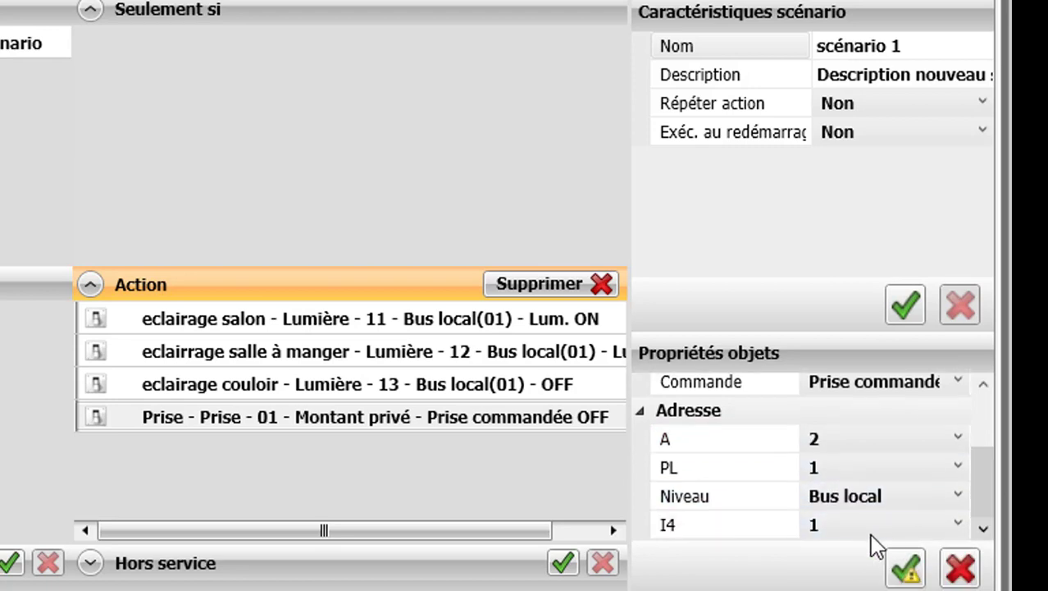
{"action": "left_click", "coordinate": [926, 567]}
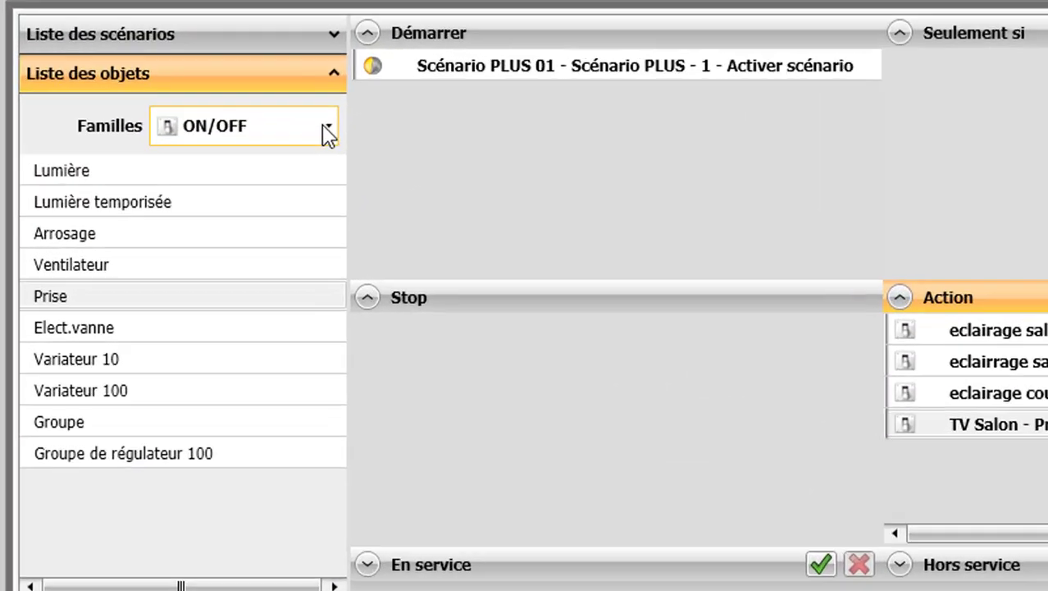
Step: Add a Rideau object from the Moteurs family to the Action section and set its description to "Rideau salon"
{"action": "left_click", "coordinate": [182, 200]}
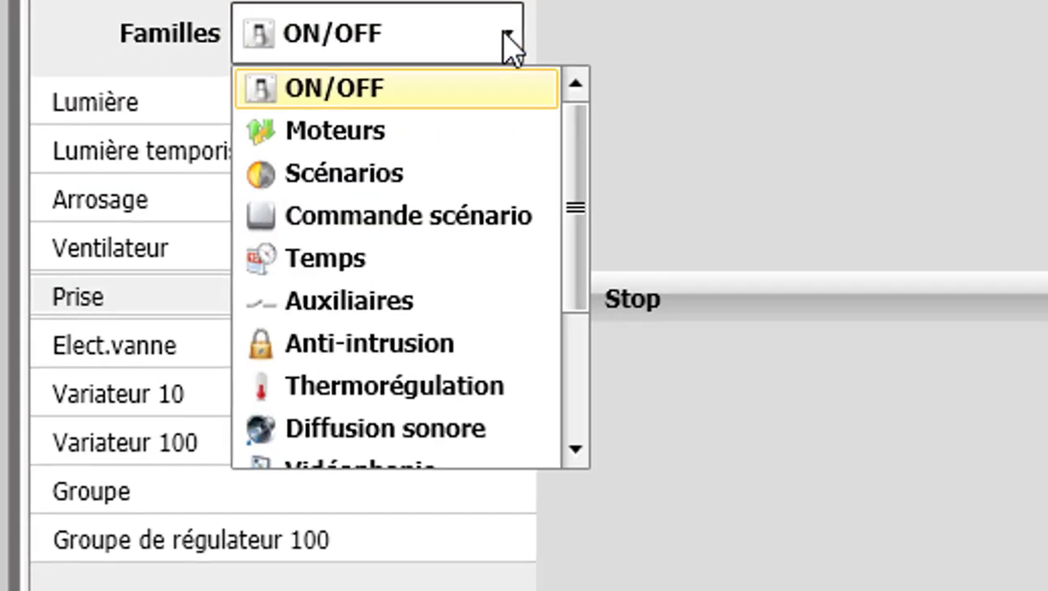
{"action": "left_click", "coordinate": [405, 138]}
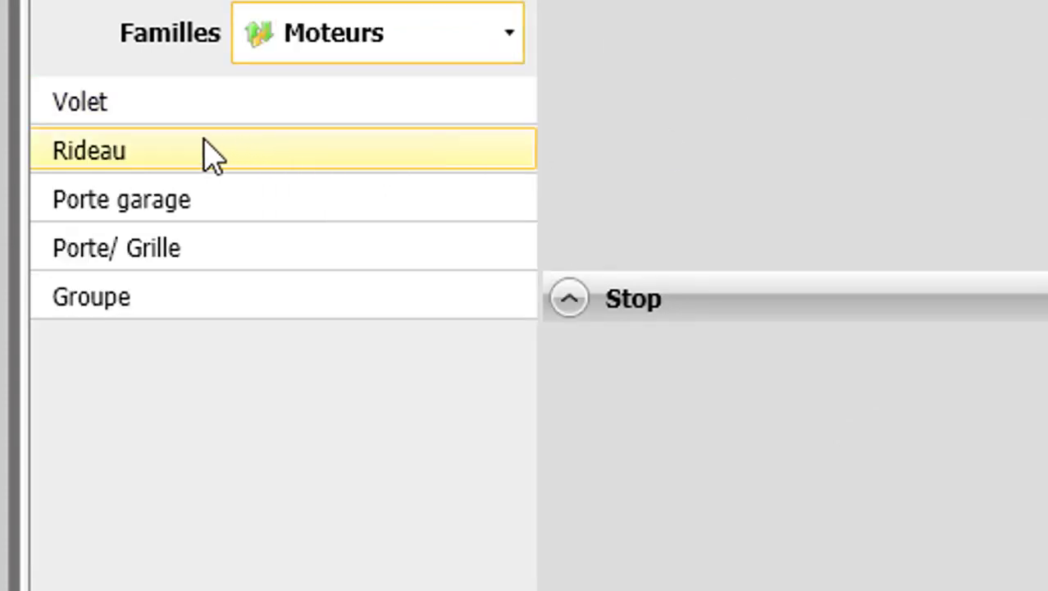
{"action": "double_click", "coordinate": [130, 162]}
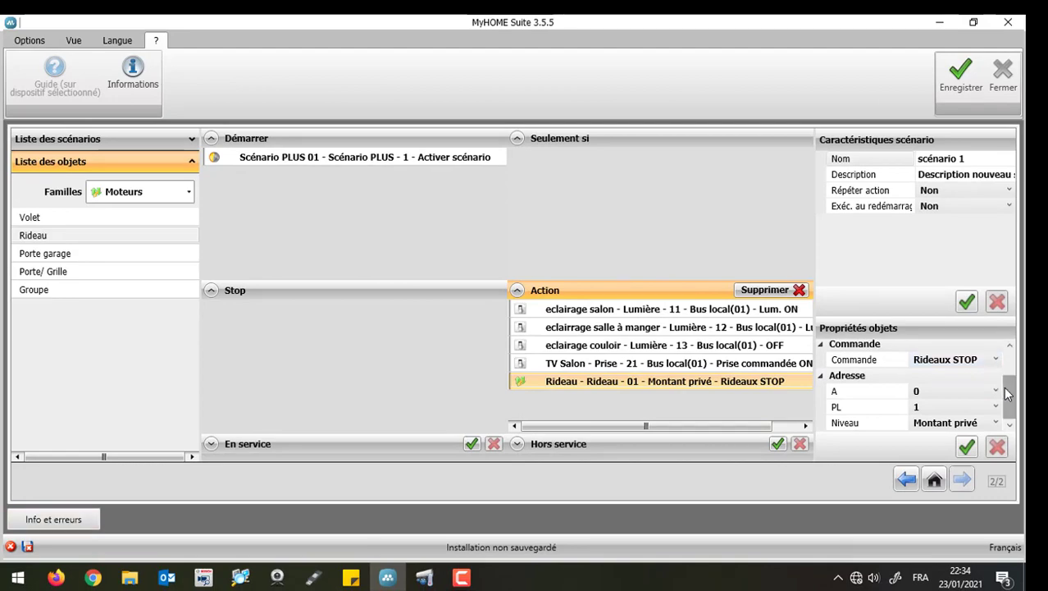
{"action": "left_click", "coordinate": [1010, 372]}
{"action": "left_click", "coordinate": [972, 383]}
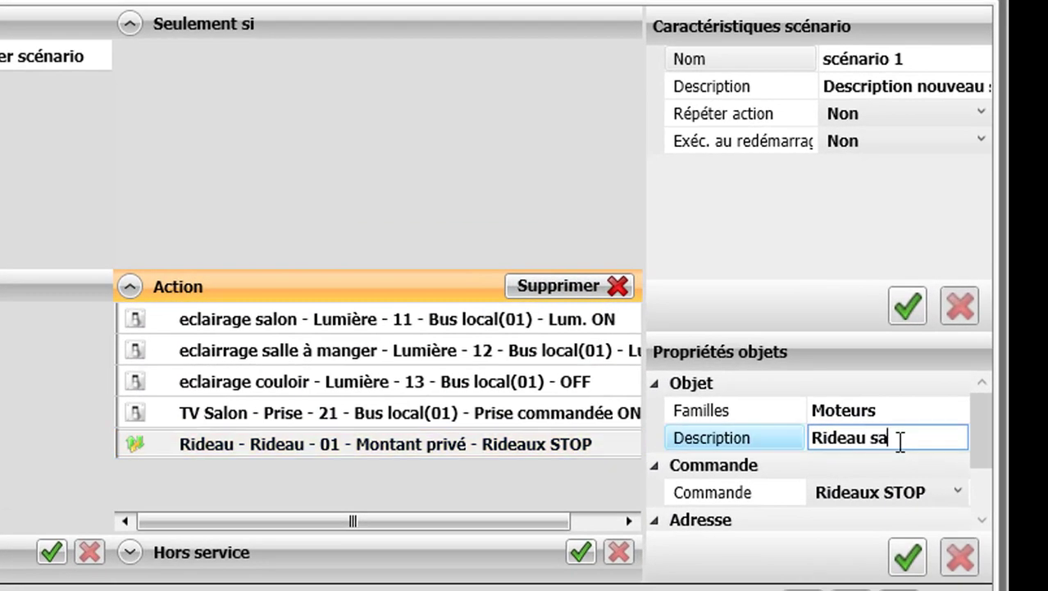
{"action": "type", "text": "salon"}
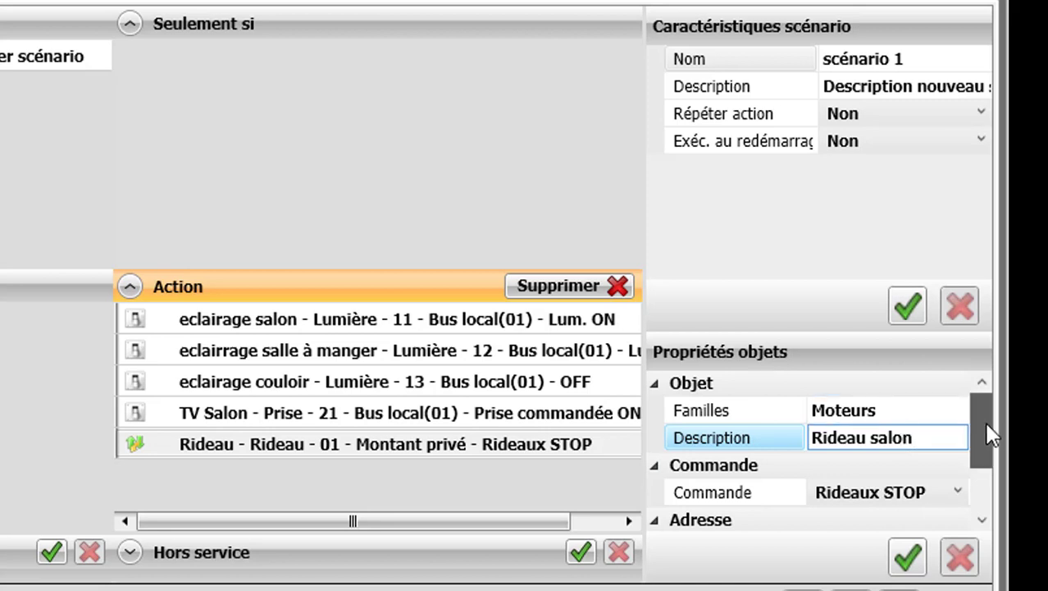
Step: Set the salon curtain's command to Rideaux OUVRIR
{"action": "left_click_drag", "start_coordinate": [981, 421], "coordinate": [993, 470]}
{"action": "left_click", "coordinate": [881, 413]}
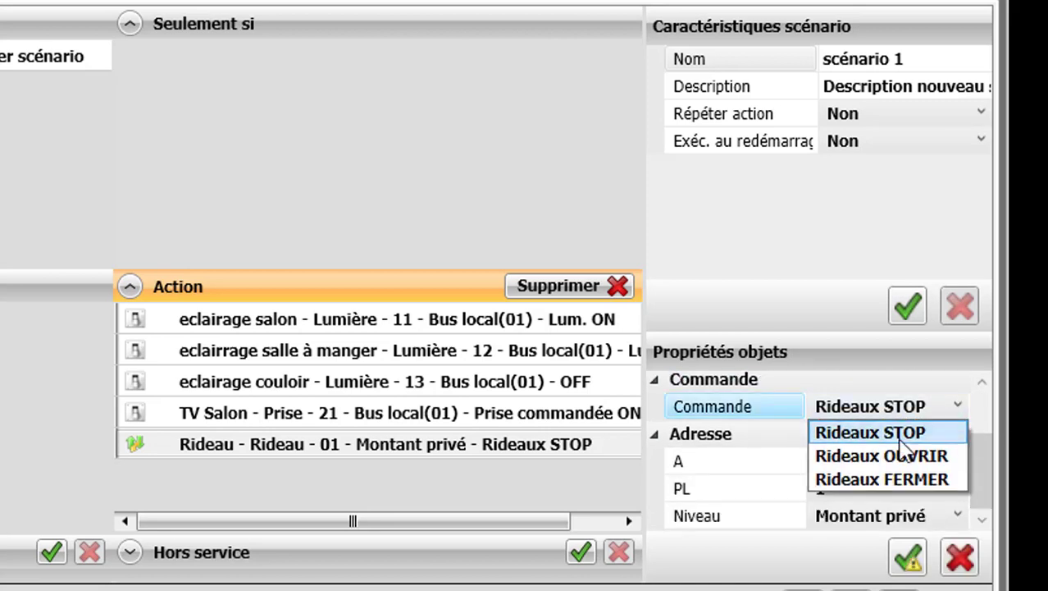
{"action": "left_click", "coordinate": [889, 456]}
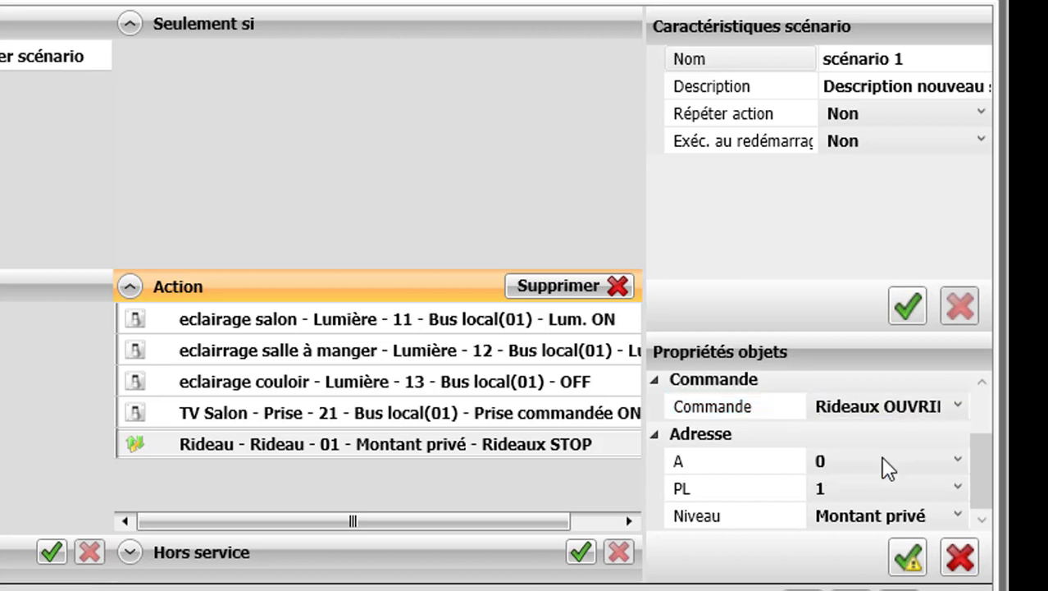
Step: Address the salon curtain with A 3 and level Bus local, and apply the object properties
{"action": "left_click", "coordinate": [960, 460]}
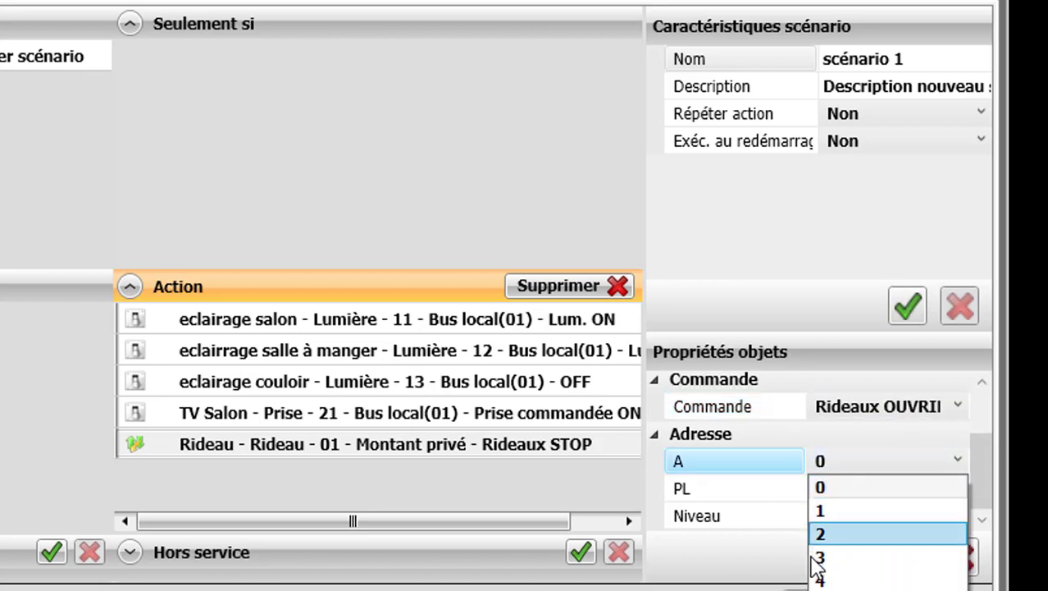
{"action": "left_click", "coordinate": [821, 558]}
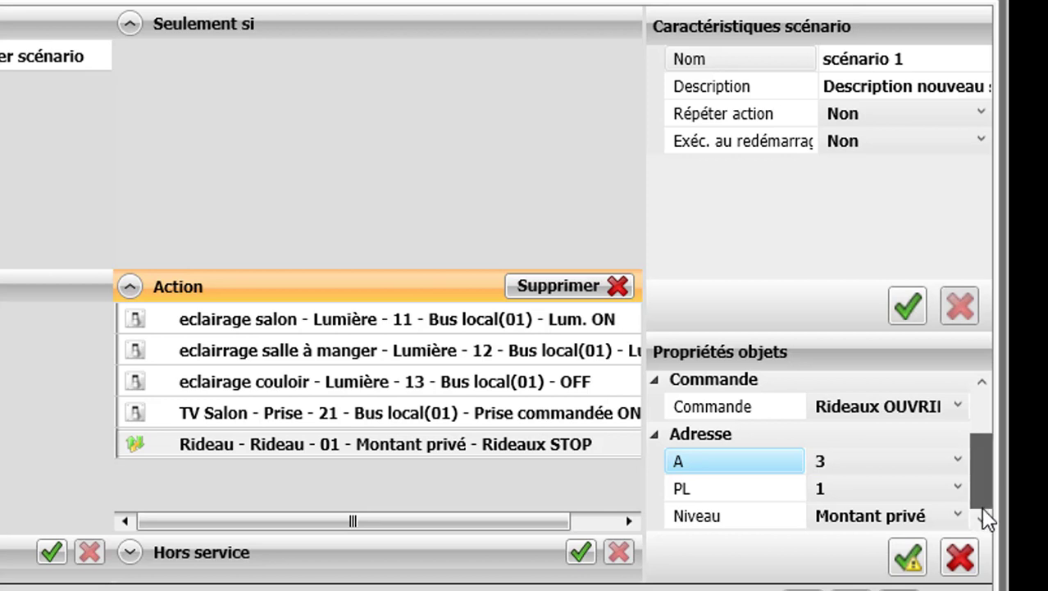
{"action": "left_click", "coordinate": [954, 515]}
{"action": "left_click", "coordinate": [880, 566]}
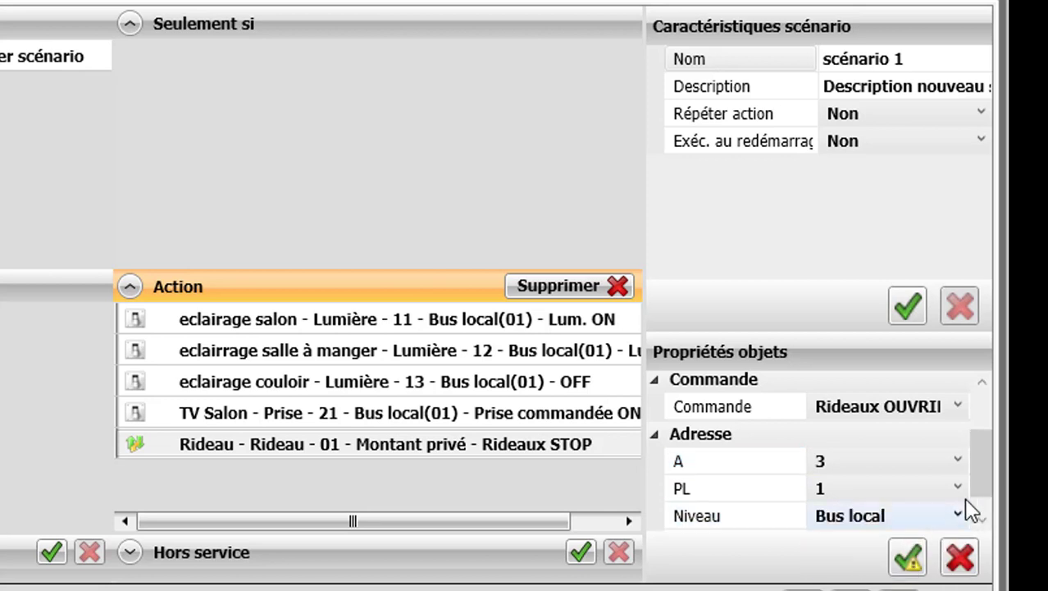
{"action": "scroll", "coordinate": [983, 456], "scroll_direction": "down", "scroll_amount": 1}
{"action": "left_click", "coordinate": [907, 559]}
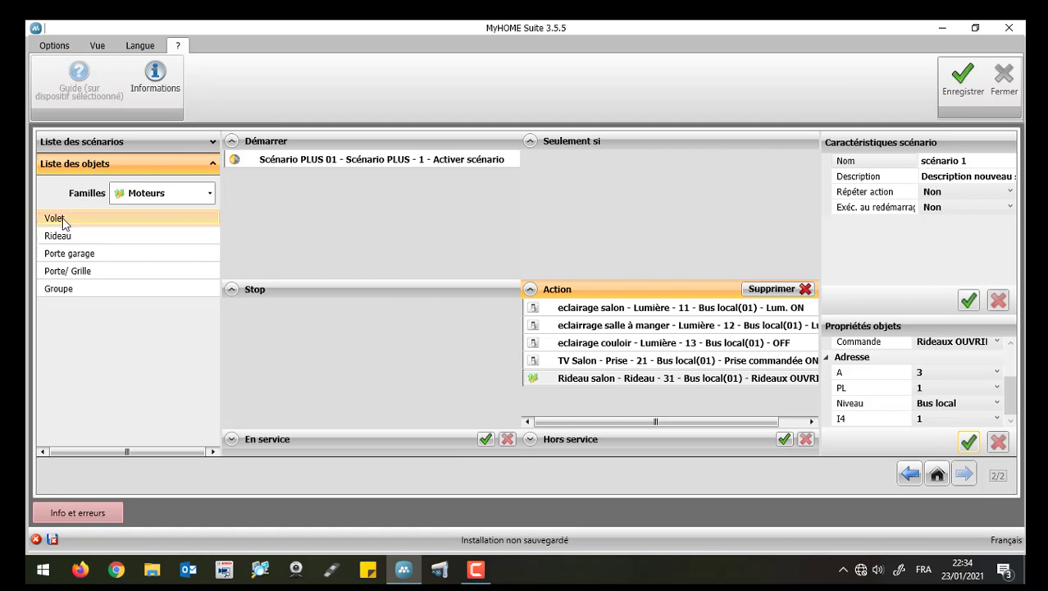
Step: Add a Volet object to the Action section, described as "Volet Salon" with the command Volet MONTÉE
{"action": "double_click", "coordinate": [63, 220]}
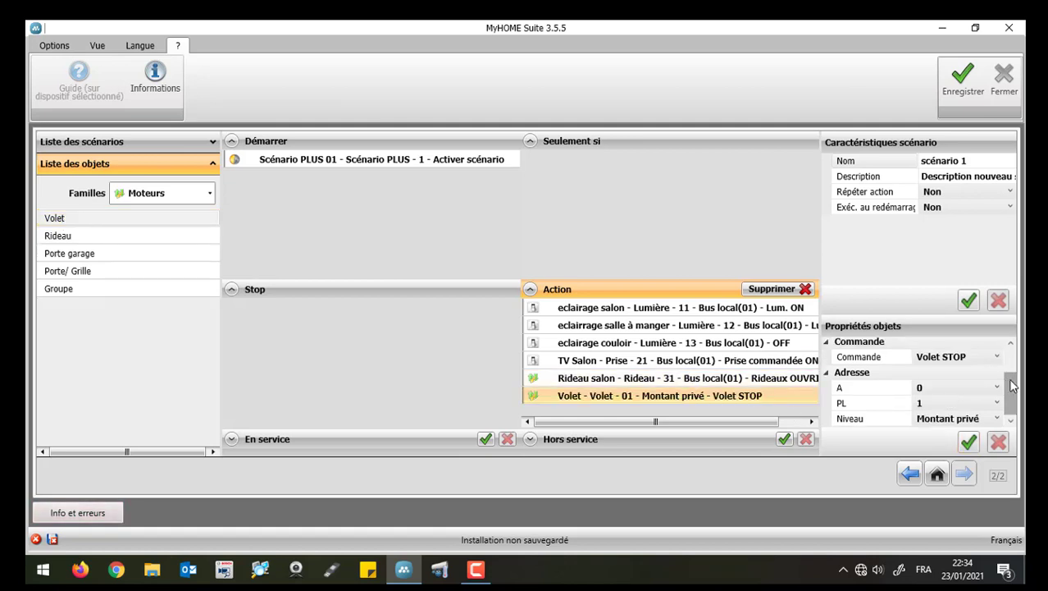
{"action": "scroll", "coordinate": [1016, 359], "scroll_direction": "up", "scroll_amount": 2}
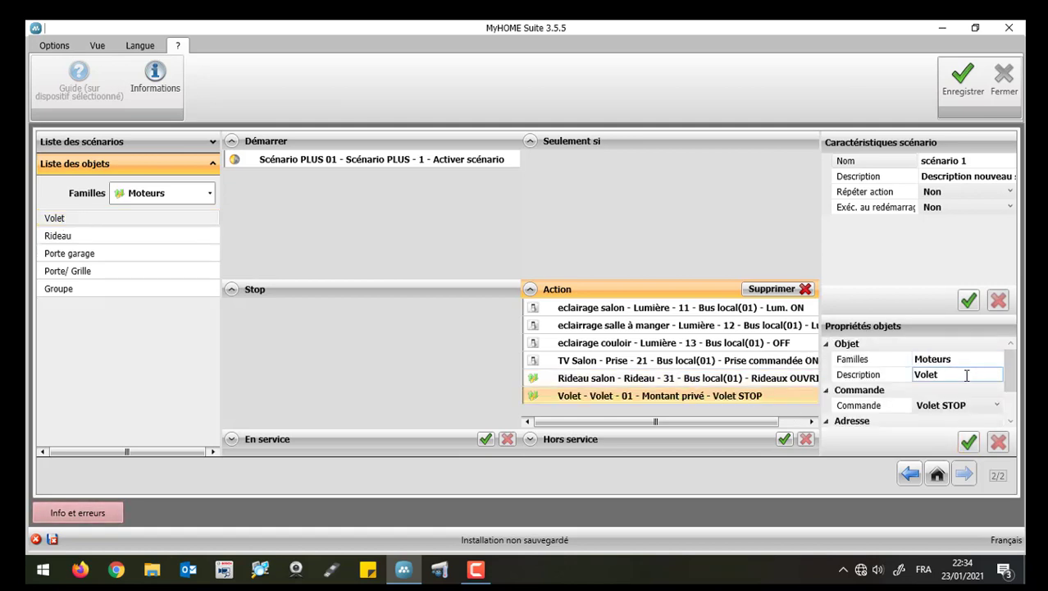
{"action": "left_click", "coordinate": [967, 375]}
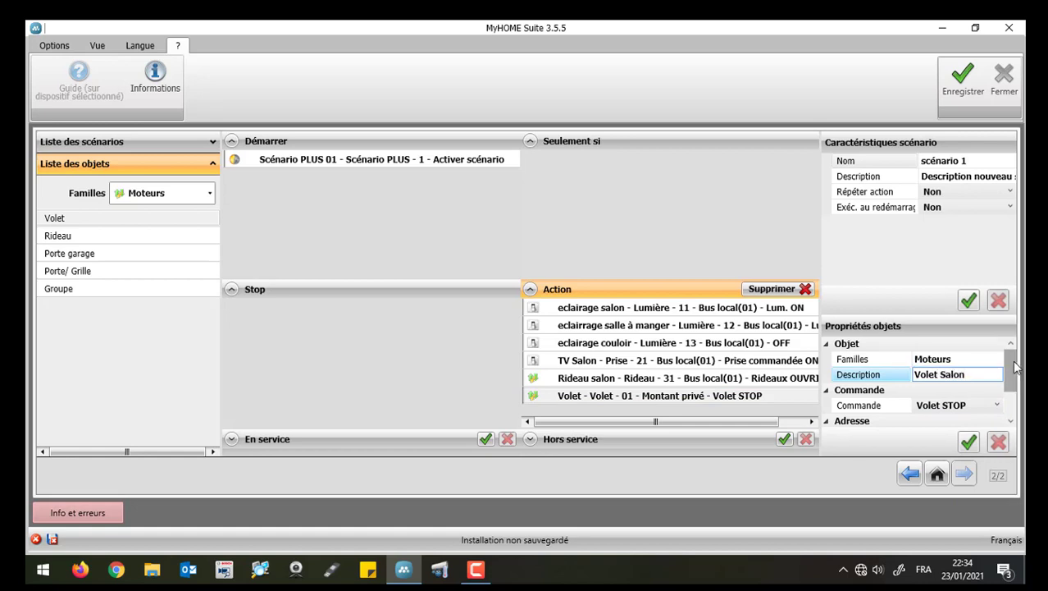
{"action": "scroll", "coordinate": [989, 361], "scroll_direction": "down", "scroll_amount": 2}
{"action": "left_click", "coordinate": [990, 361]}
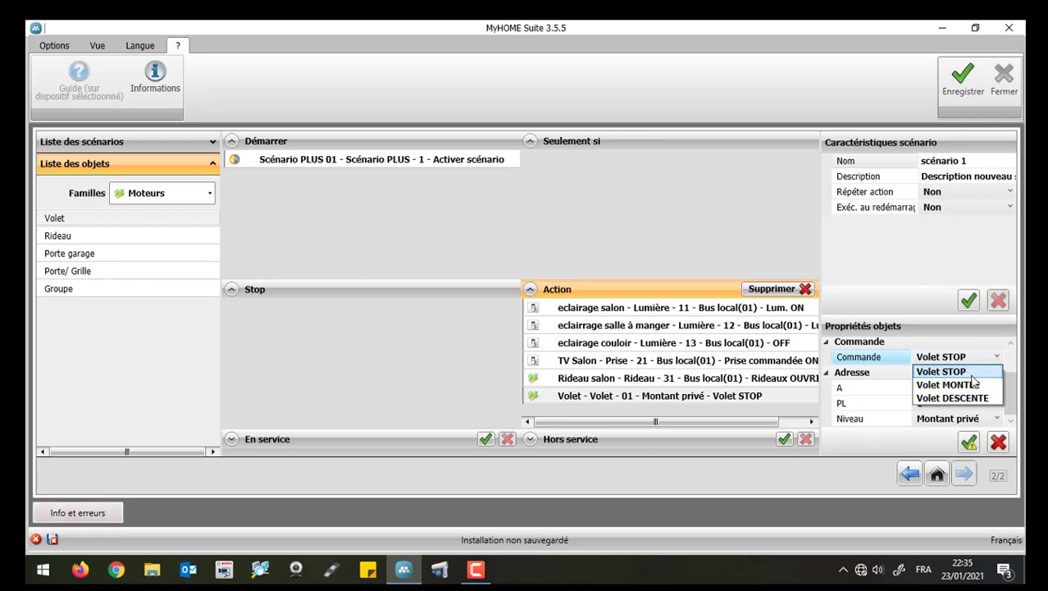
{"action": "left_click", "coordinate": [968, 382]}
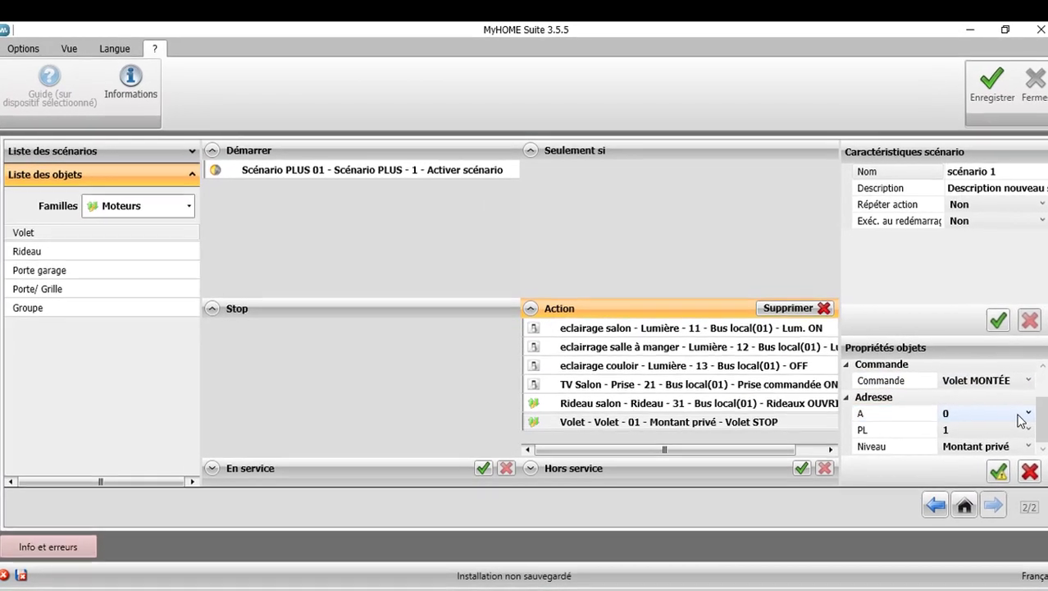
Step: Address the salon shutter with A 3, PL 2 and level Bus local, and apply the object properties
{"action": "left_click", "coordinate": [964, 387]}
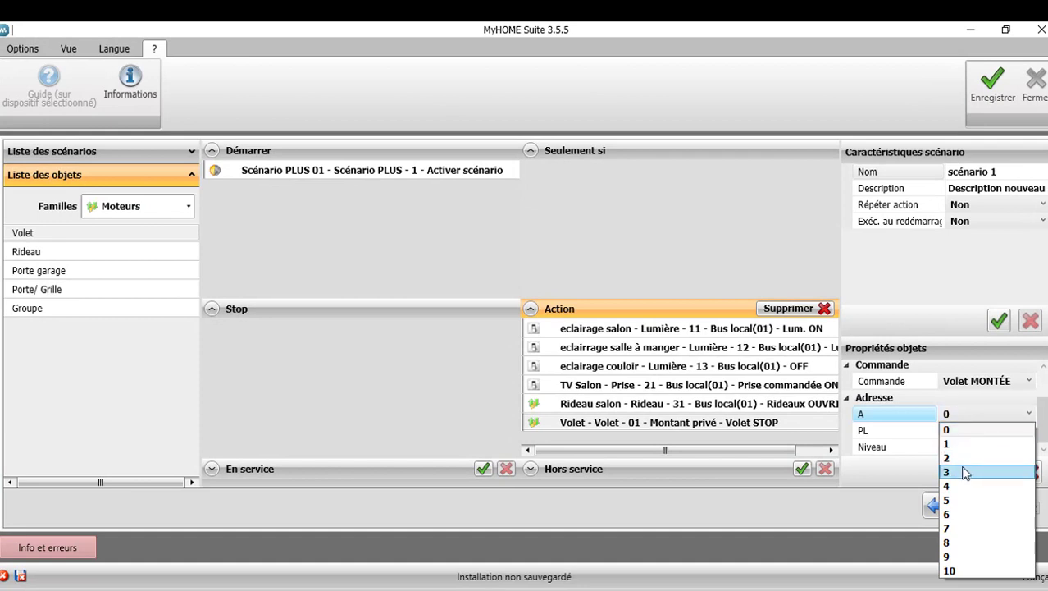
{"action": "left_click", "coordinate": [965, 472]}
{"action": "left_click", "coordinate": [999, 435]}
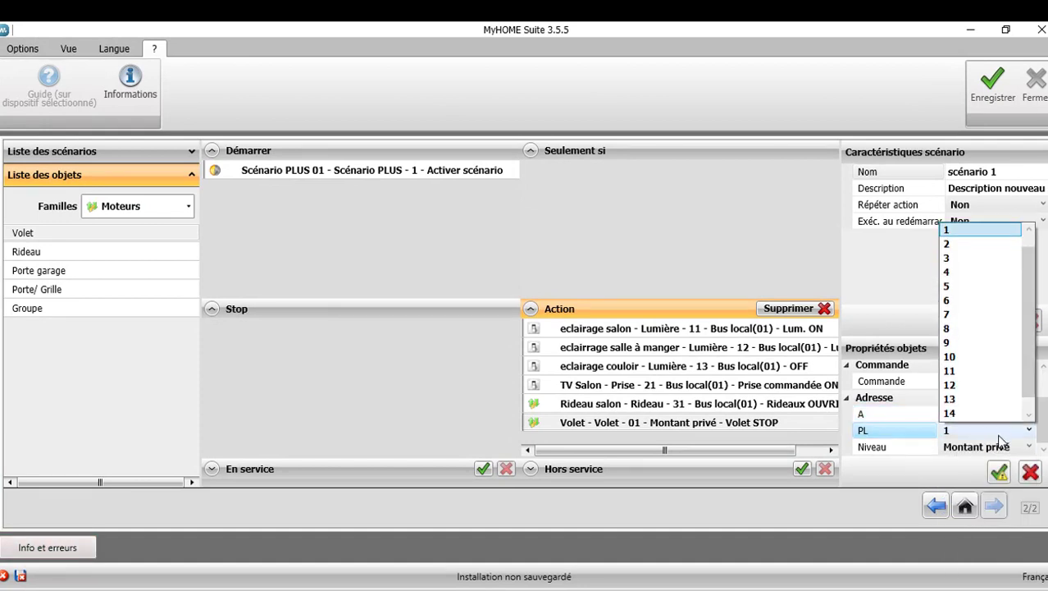
{"action": "left_click", "coordinate": [976, 244]}
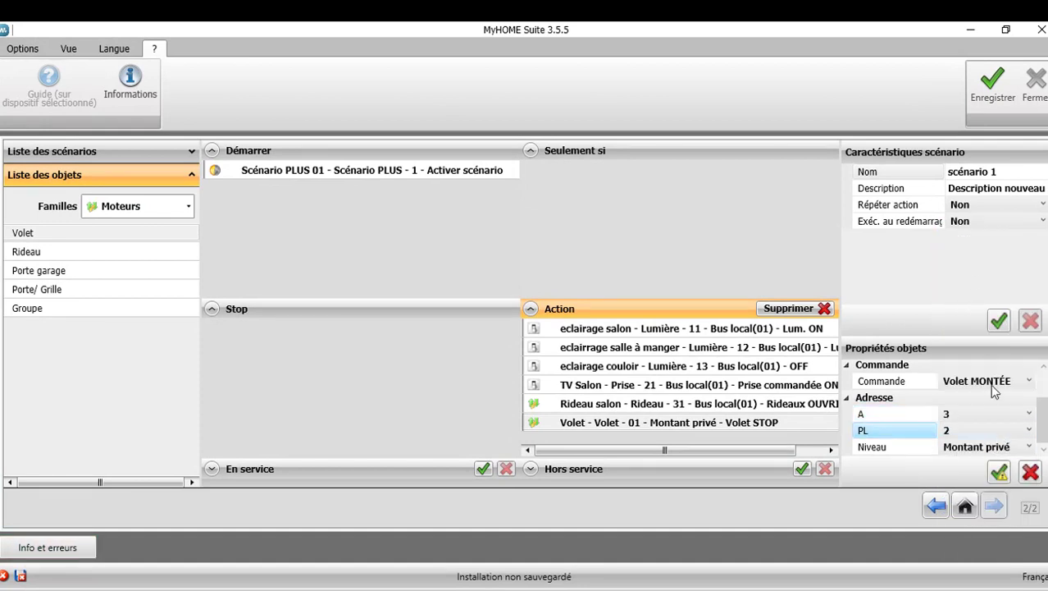
{"action": "left_click", "coordinate": [1000, 447]}
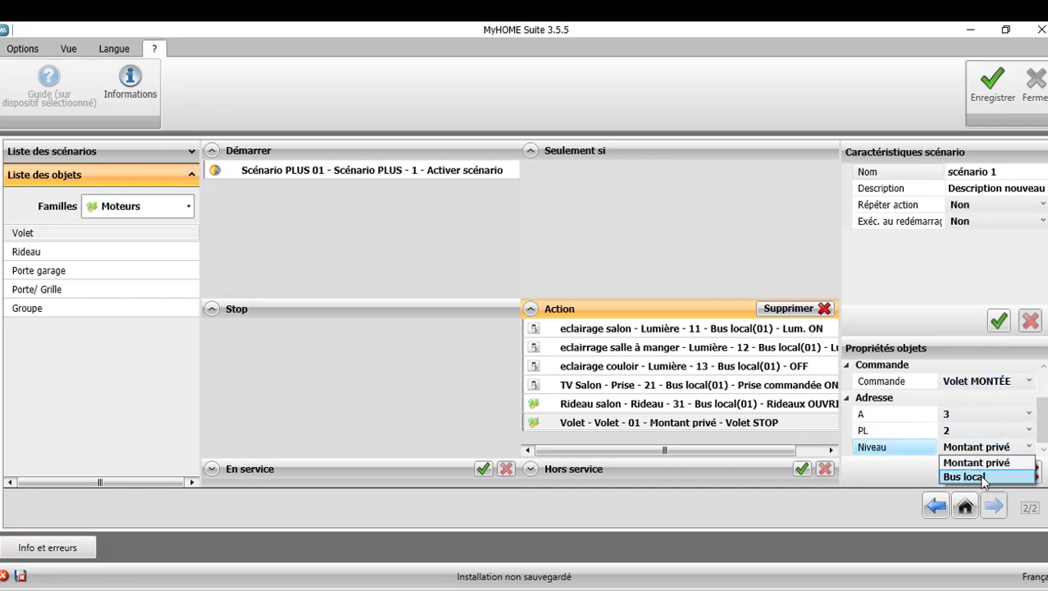
{"action": "left_click", "coordinate": [980, 476]}
{"action": "scroll", "coordinate": [1043, 410], "scroll_direction": "down", "scroll_amount": 1}
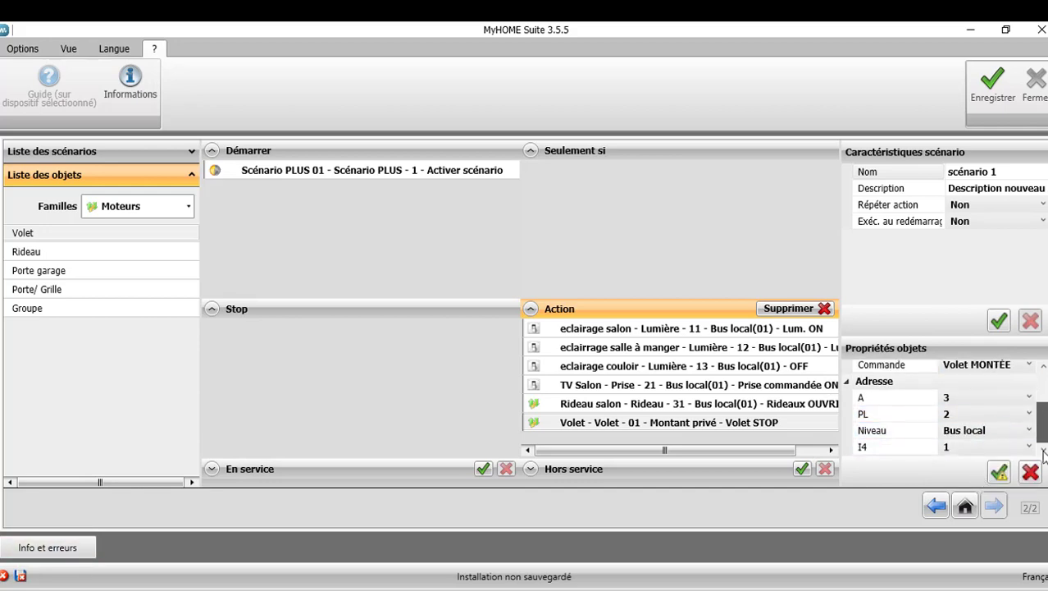
{"action": "left_click", "coordinate": [1000, 473]}
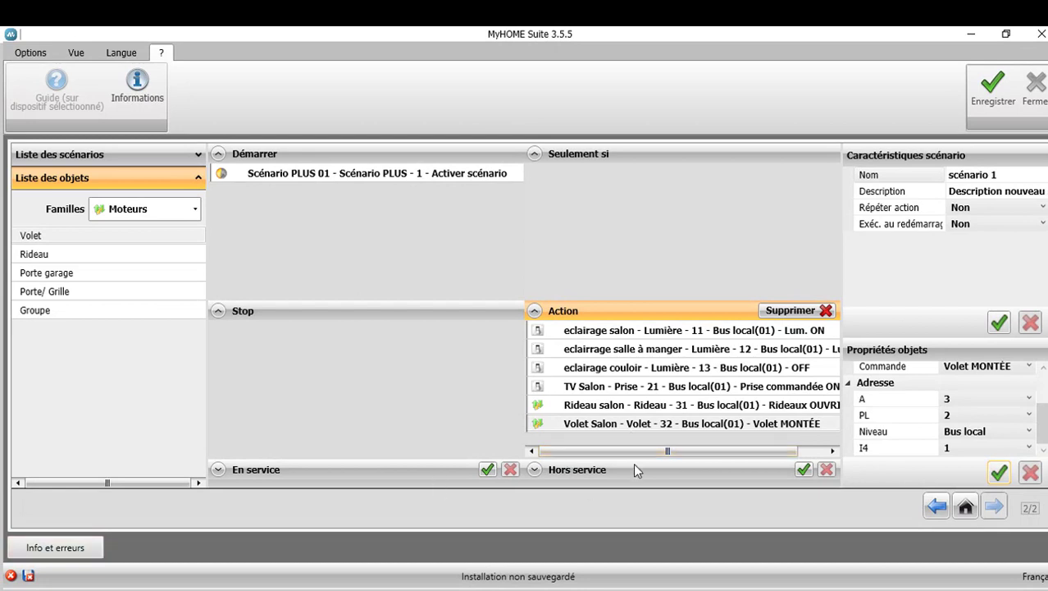
Step: Add a new scenario to the scenario list, name it "scénario Voyage" and apply its characteristics
{"action": "left_click", "coordinate": [115, 156]}
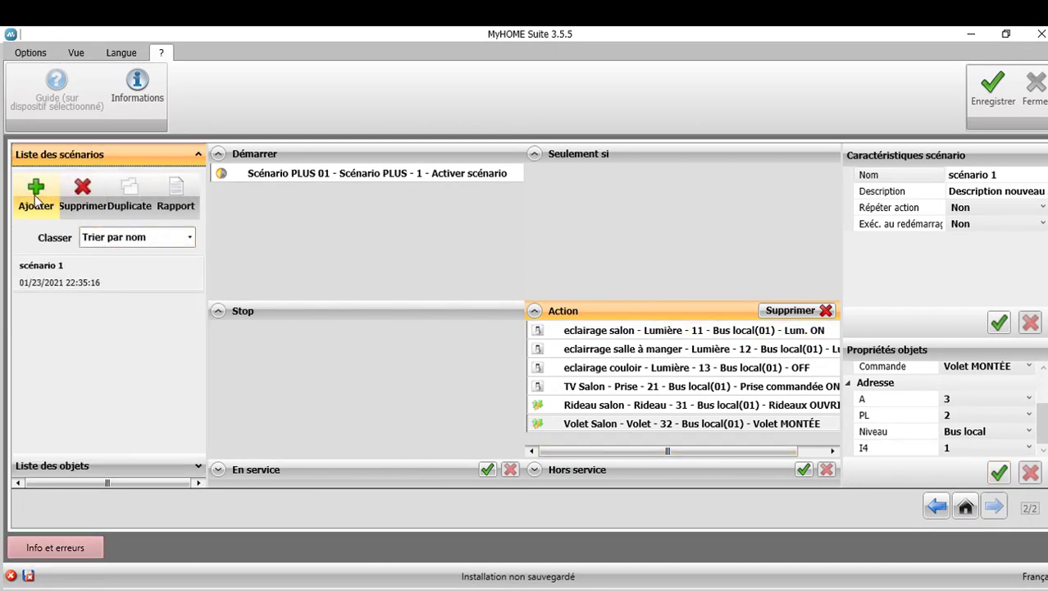
{"action": "left_click", "coordinate": [36, 196]}
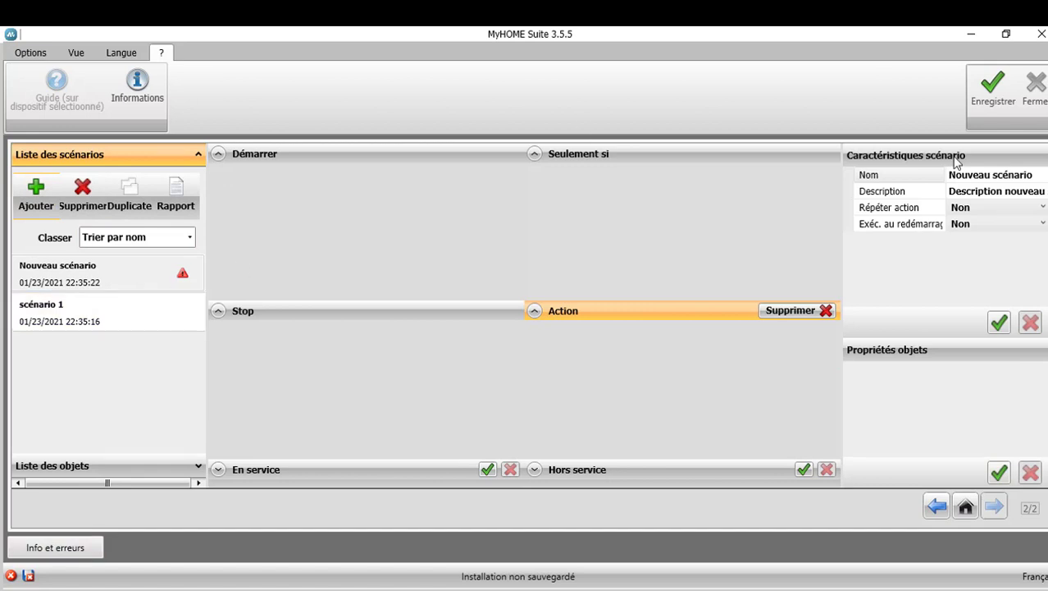
{"action": "left_click", "coordinate": [994, 175]}
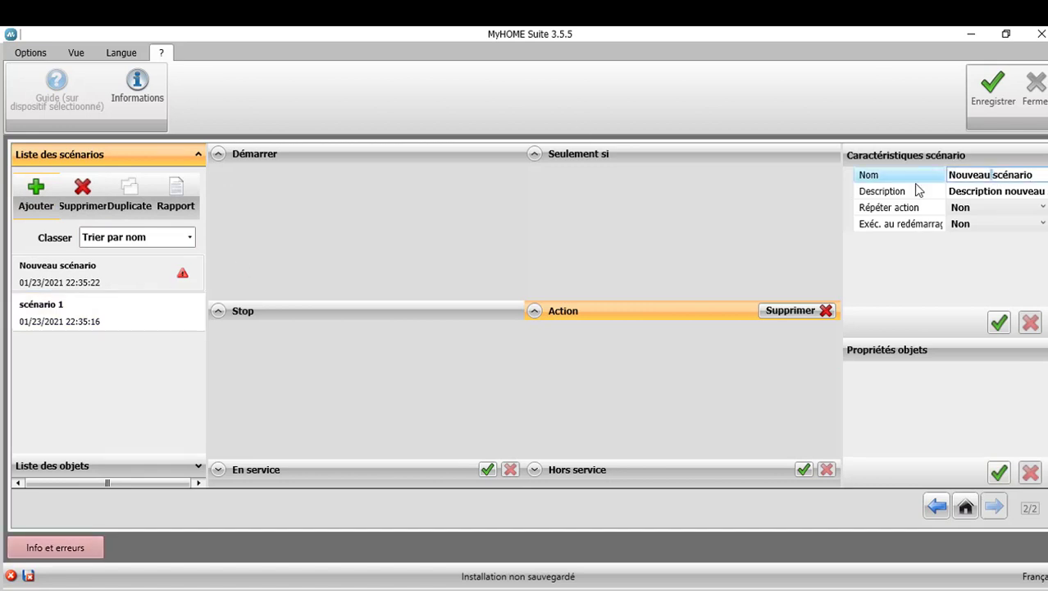
{"action": "key", "text": "shift+Home"}
{"action": "key", "text": "BackSpace"}
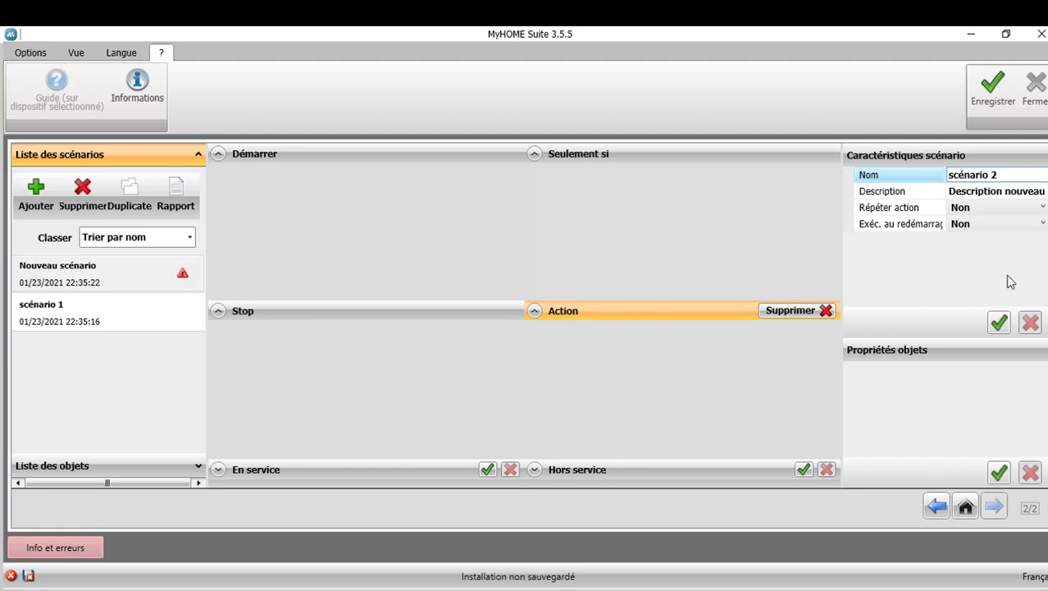
{"action": "key", "text": "BackSpace"}
{"action": "type", "text": "Voyage"}
{"action": "left_click", "coordinate": [999, 322]}
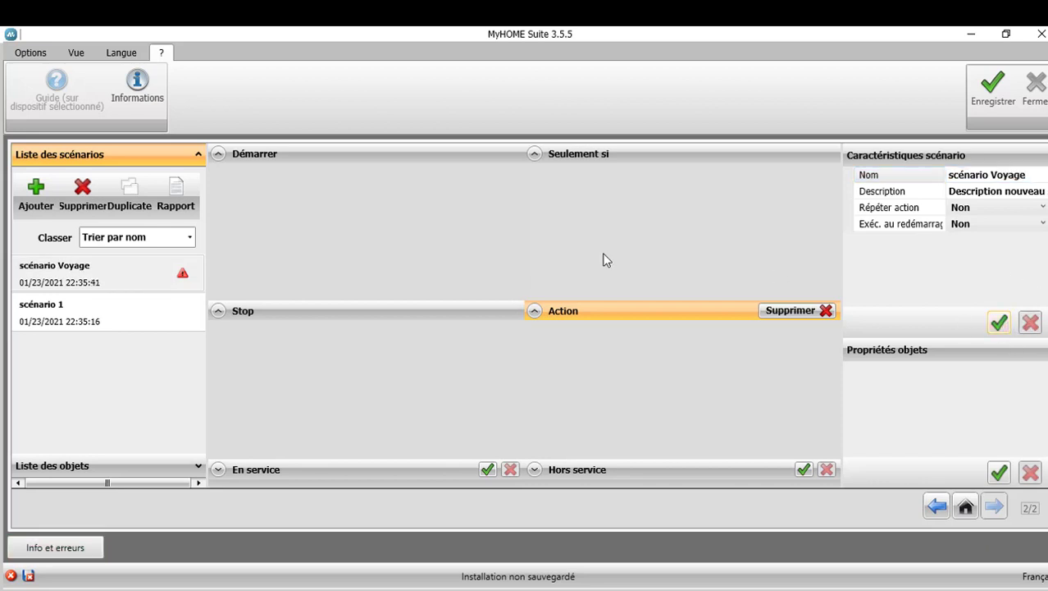
Step: Add a Scénario PLUS object from the Scénarios family to the Démarrer section of scénario Voyage
{"action": "left_click", "coordinate": [80, 466]}
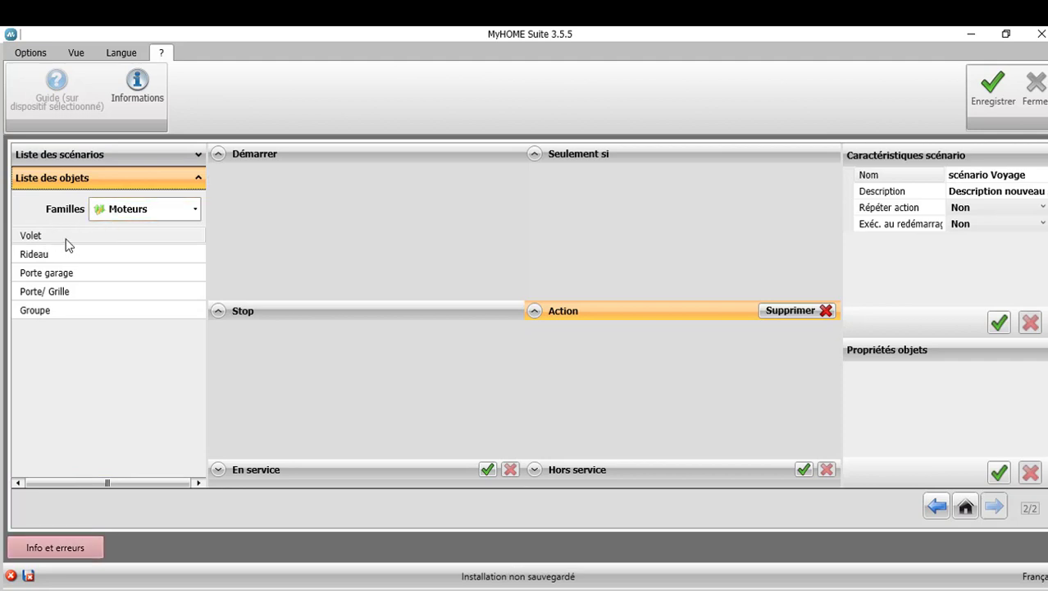
{"action": "left_click", "coordinate": [281, 153]}
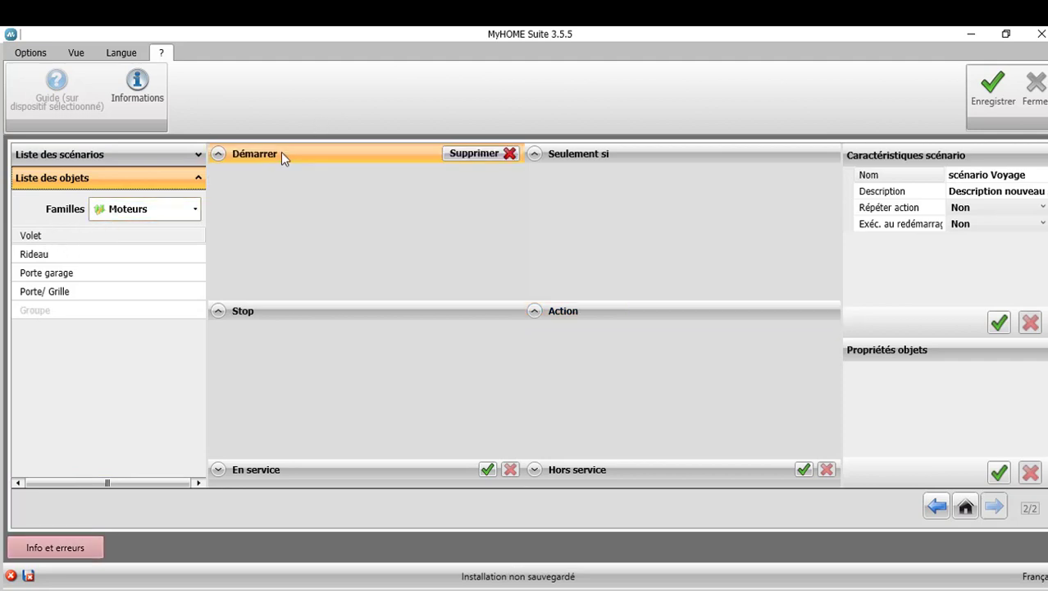
{"action": "left_click", "coordinate": [172, 212]}
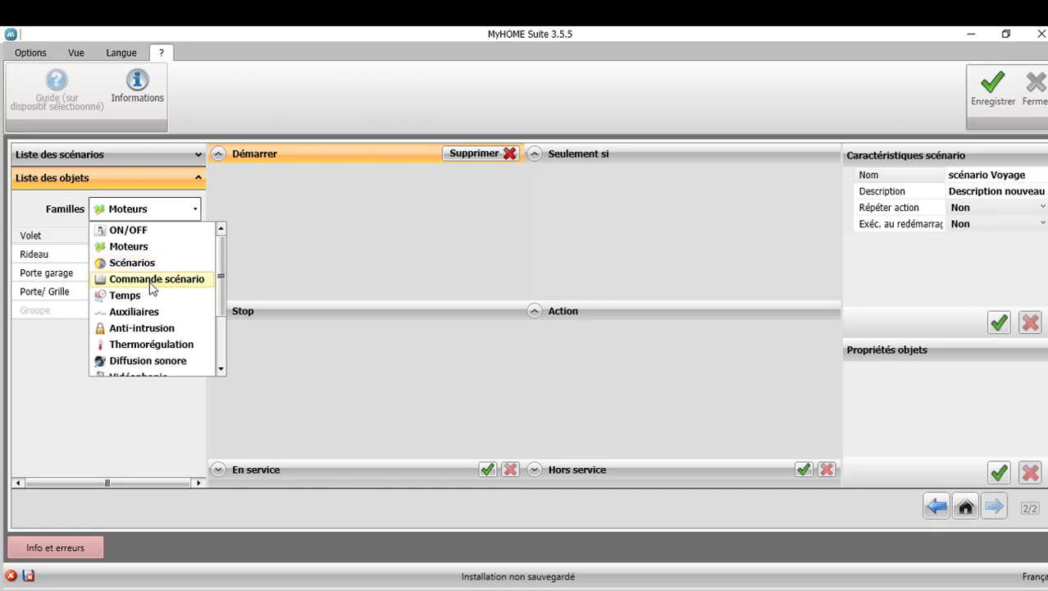
{"action": "left_click", "coordinate": [155, 263]}
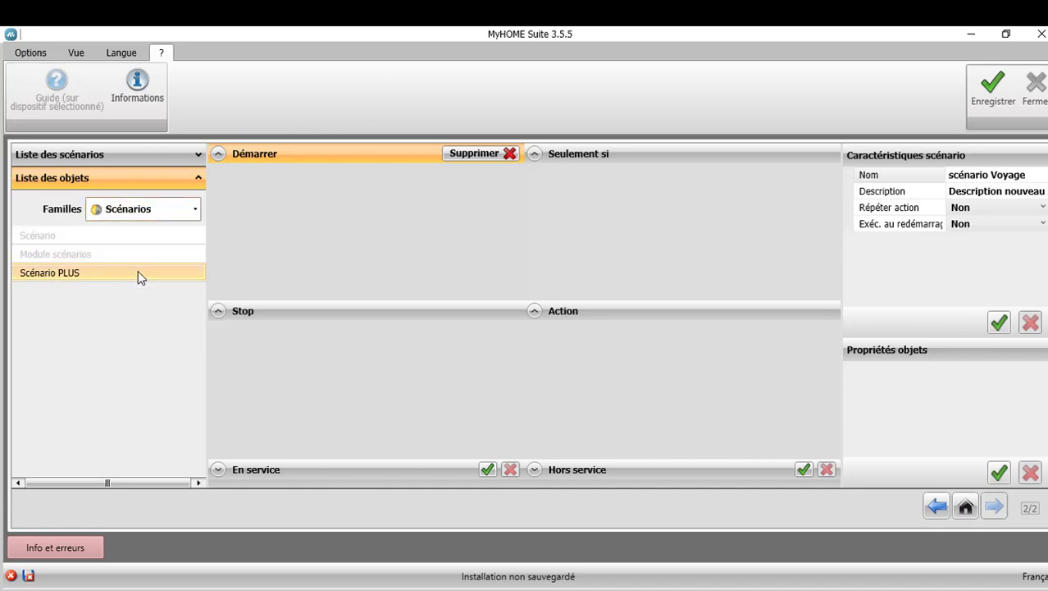
{"action": "left_click_drag", "start_coordinate": [137, 274], "coordinate": [502, 235]}
Step: Set the Scénario PLUS trigger's scenario address to 2 and apply the object properties
{"action": "left_click", "coordinate": [1017, 365]}
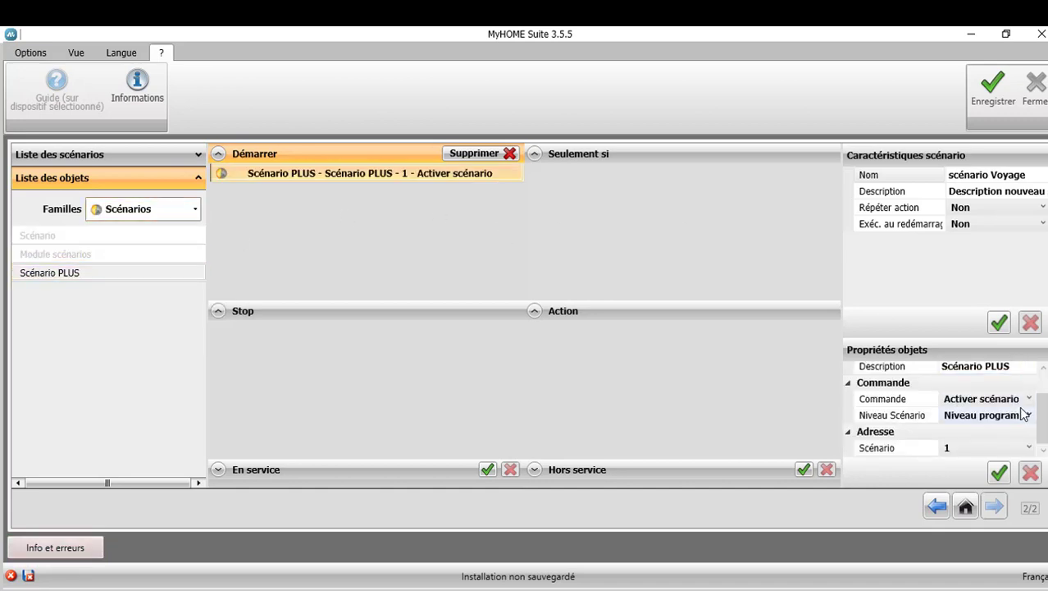
{"action": "left_click_drag", "start_coordinate": [1043, 412], "coordinate": [1042, 435]}
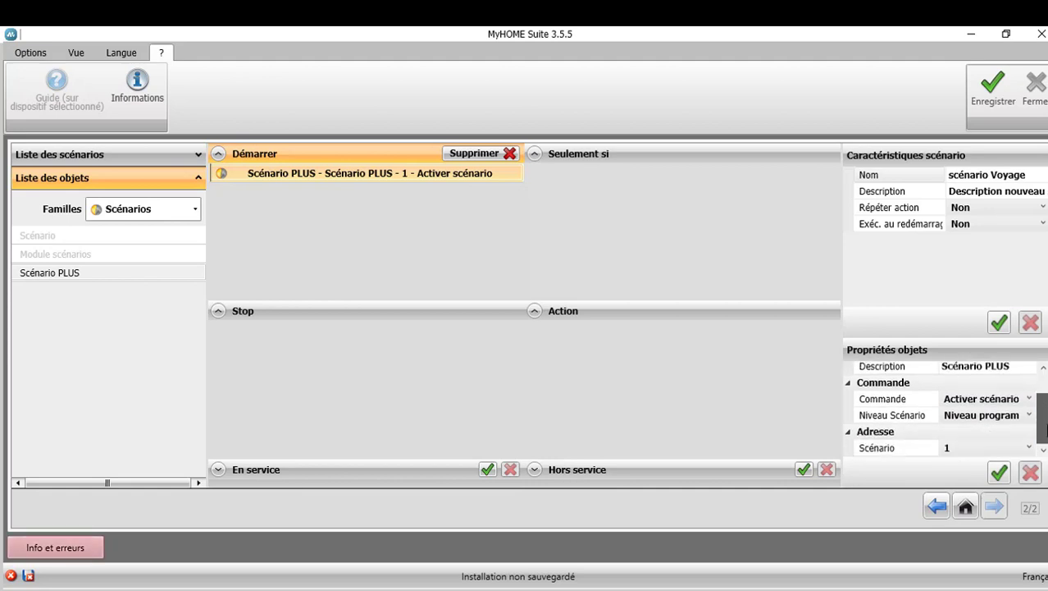
{"action": "left_click", "coordinate": [1018, 450]}
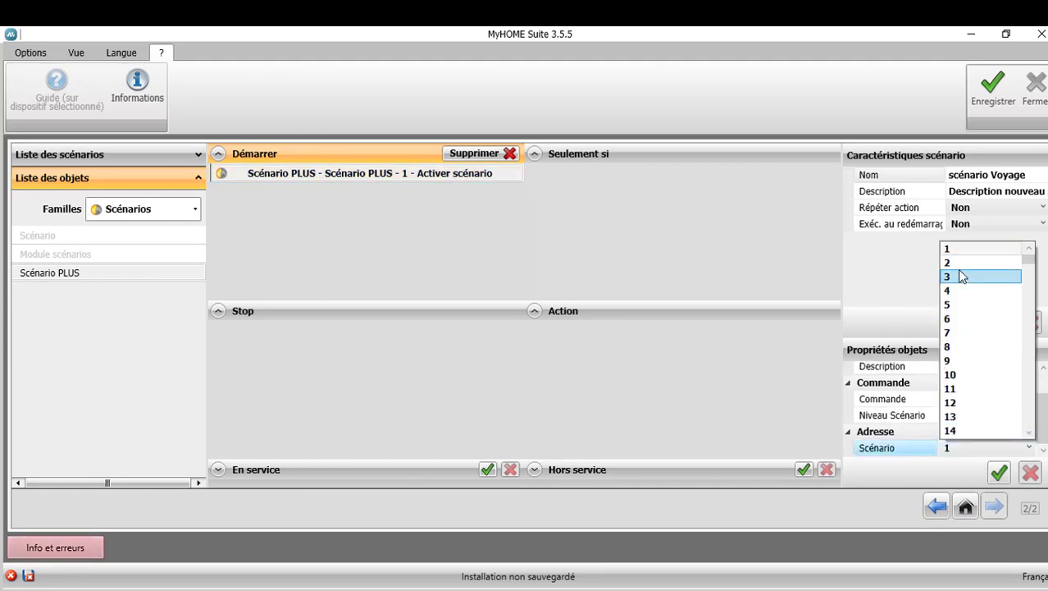
{"action": "left_click", "coordinate": [959, 264]}
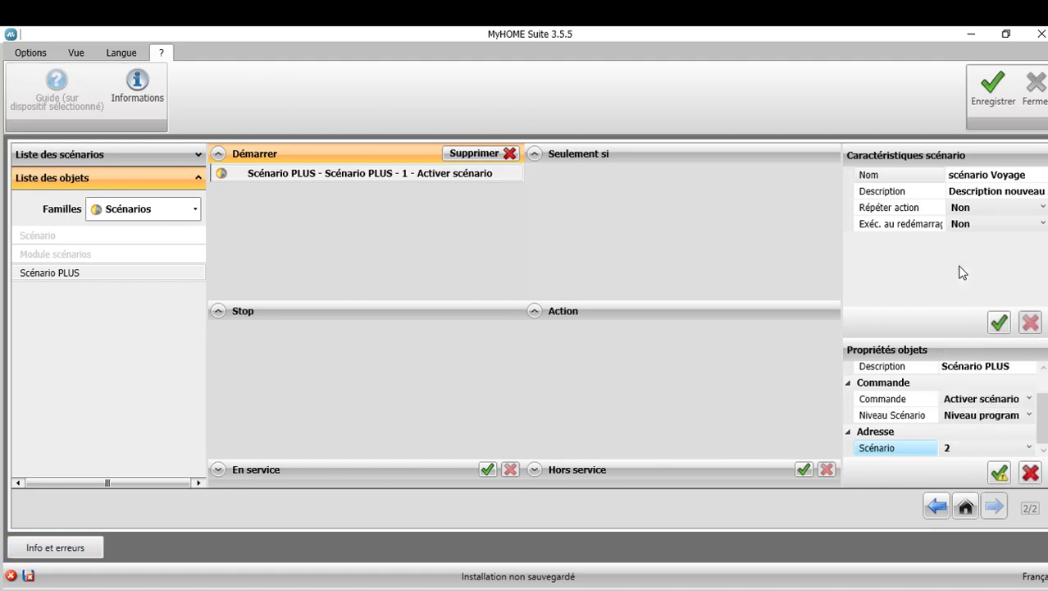
{"action": "left_click", "coordinate": [1000, 474]}
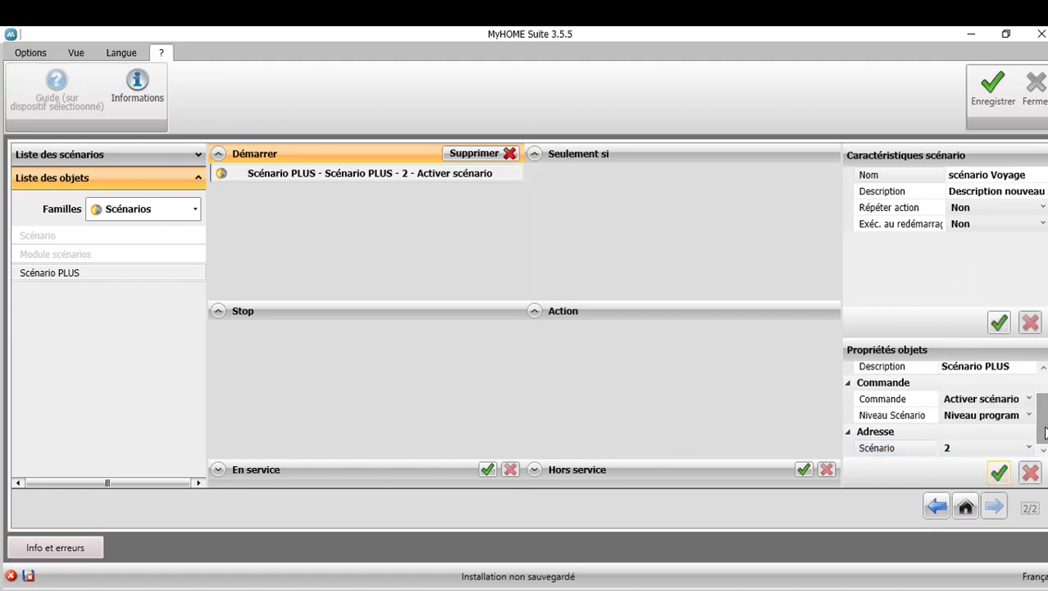
Step: Make the Action section active and list the objects of the ON/OFF family
{"action": "left_click", "coordinate": [644, 315]}
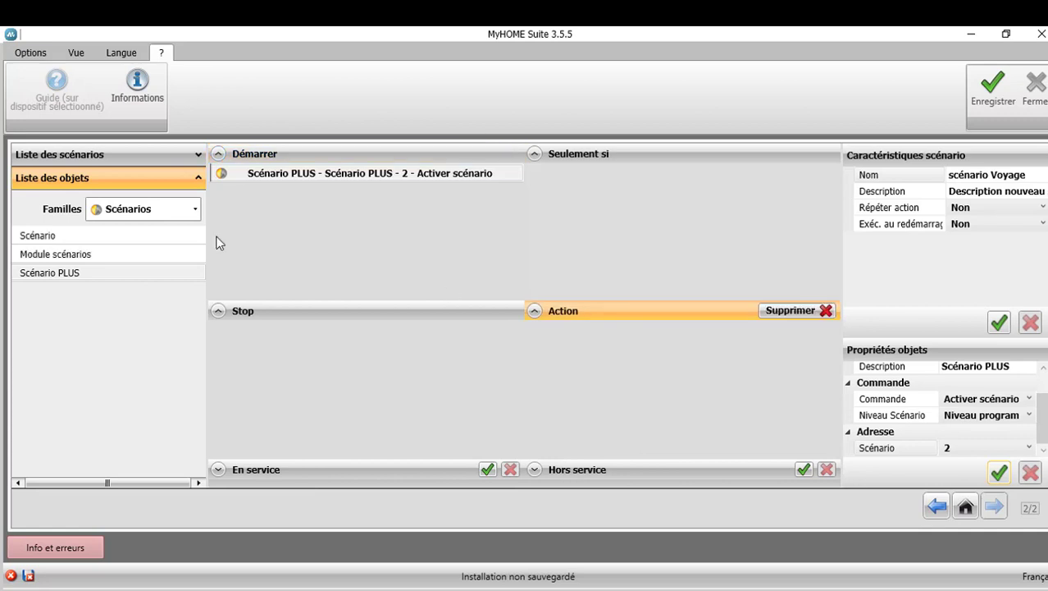
{"action": "left_click", "coordinate": [129, 215]}
{"action": "left_click", "coordinate": [125, 232]}
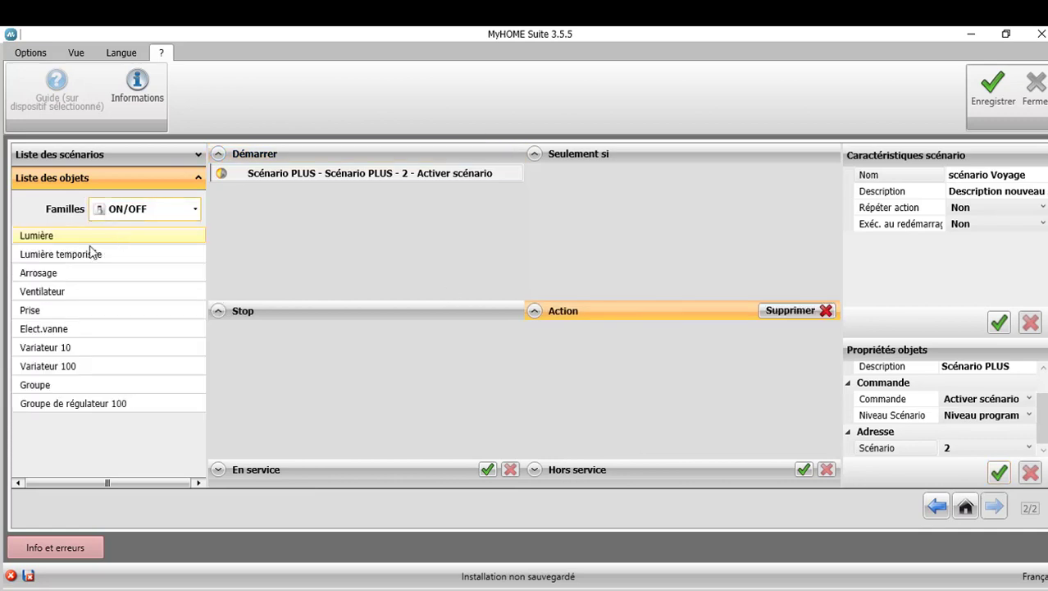
{"action": "double_click", "coordinate": [42, 237]}
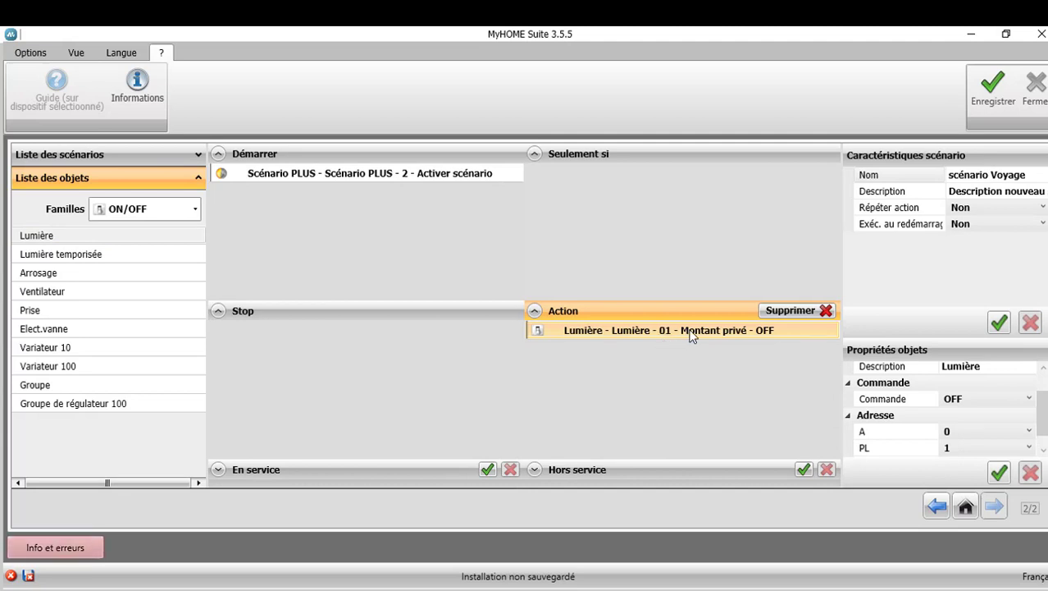
{"action": "left_click", "coordinate": [792, 313]}
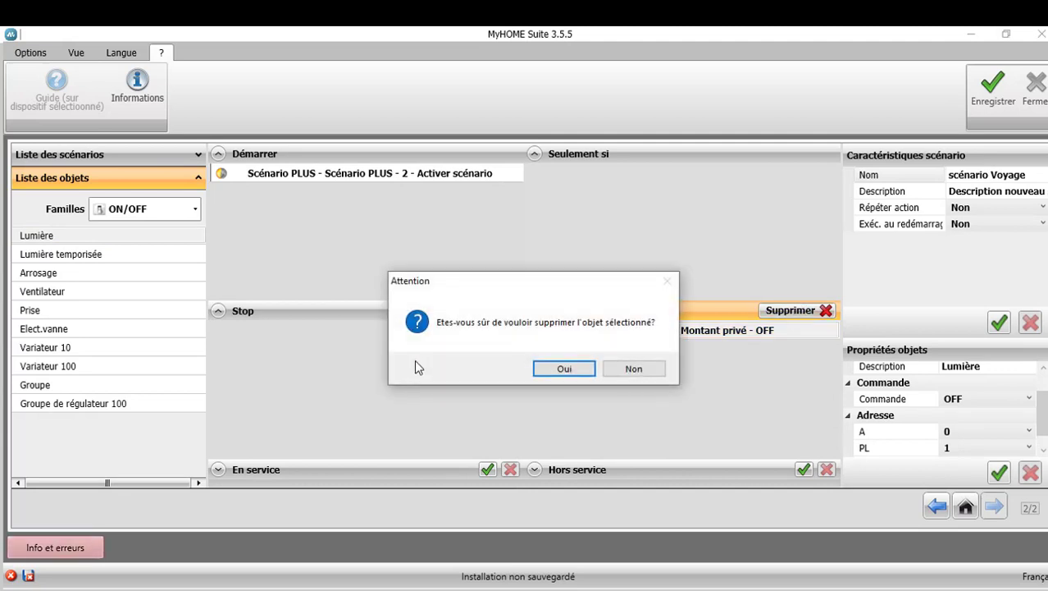
{"action": "left_click", "coordinate": [563, 369]}
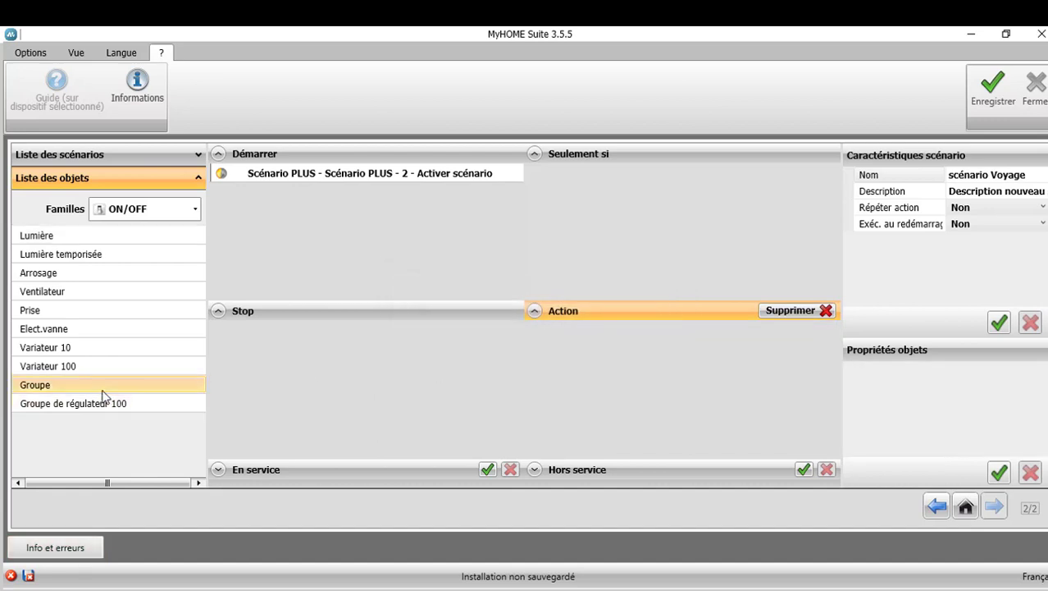
Step: Add a Groupe object to the Action section, described as "Général" with the command Ens. de relais OFF
{"action": "left_click_drag", "start_coordinate": [101, 392], "coordinate": [577, 385]}
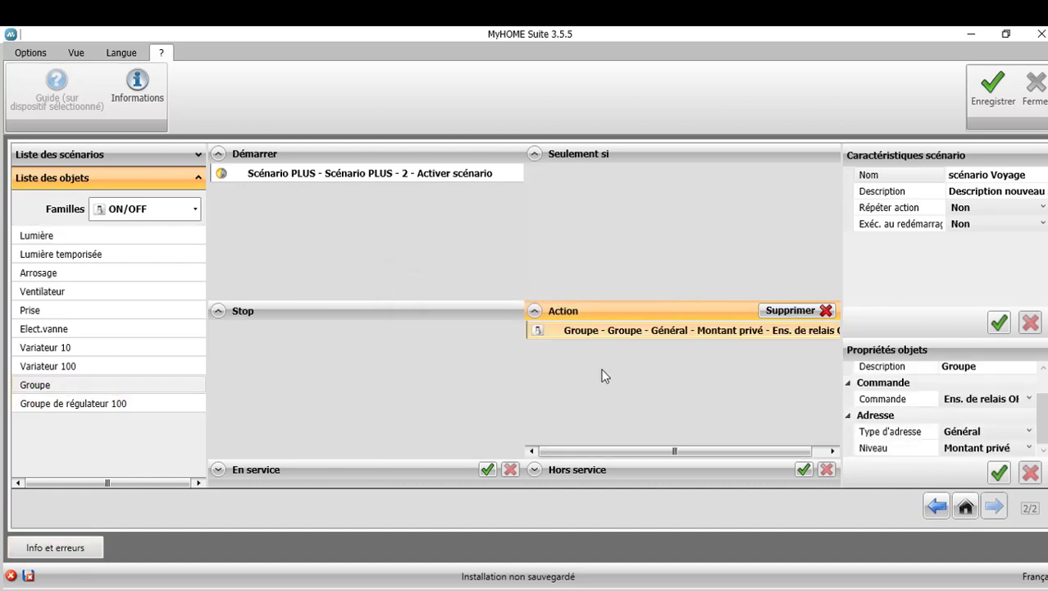
{"action": "left_click", "coordinate": [988, 367]}
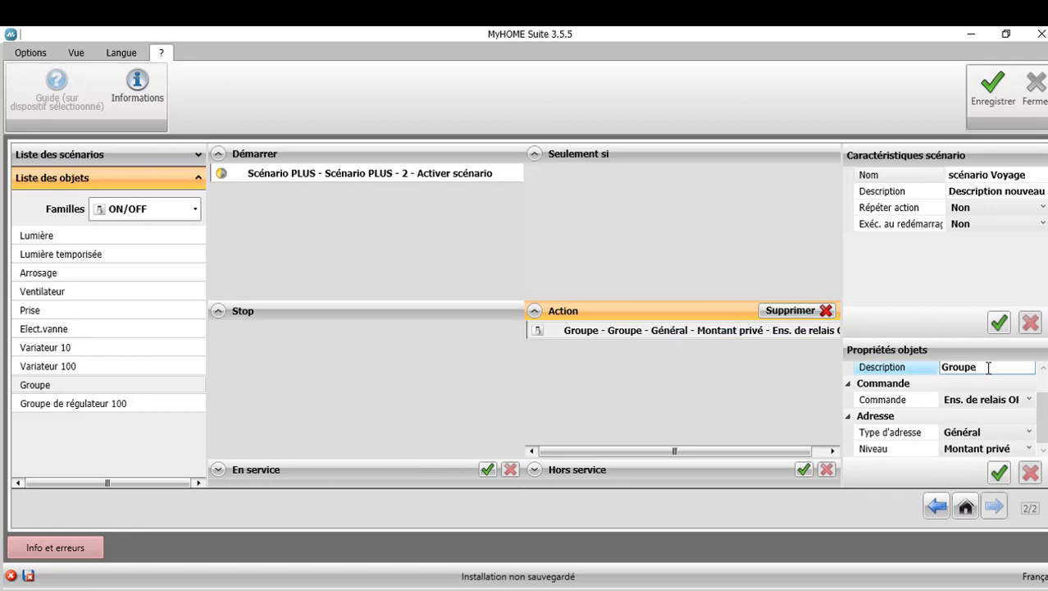
{"action": "double_click", "coordinate": [989, 367]}
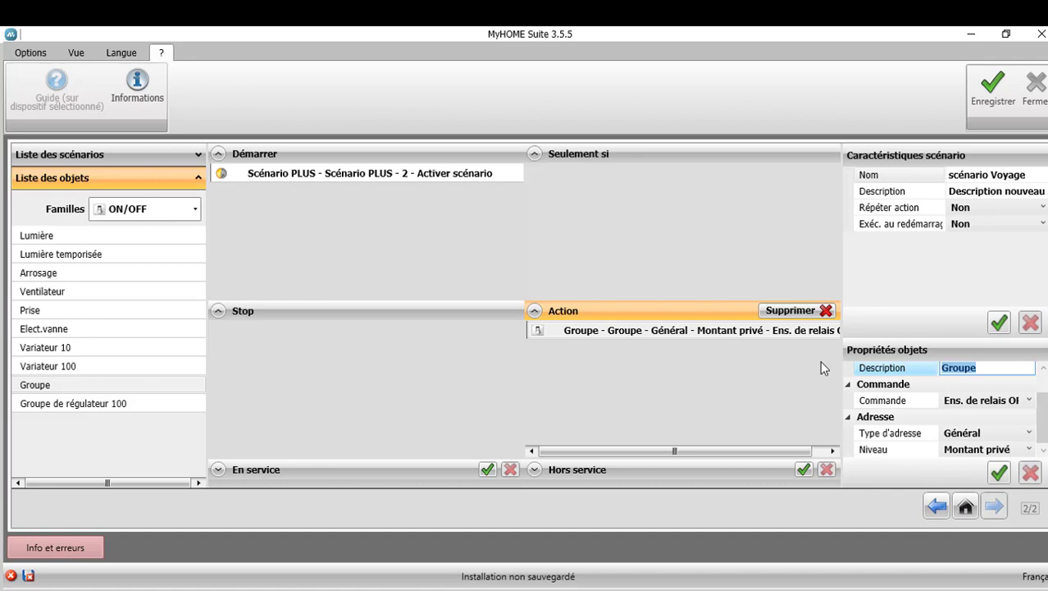
{"action": "type", "text": "Général"}
{"action": "left_click", "coordinate": [1018, 404]}
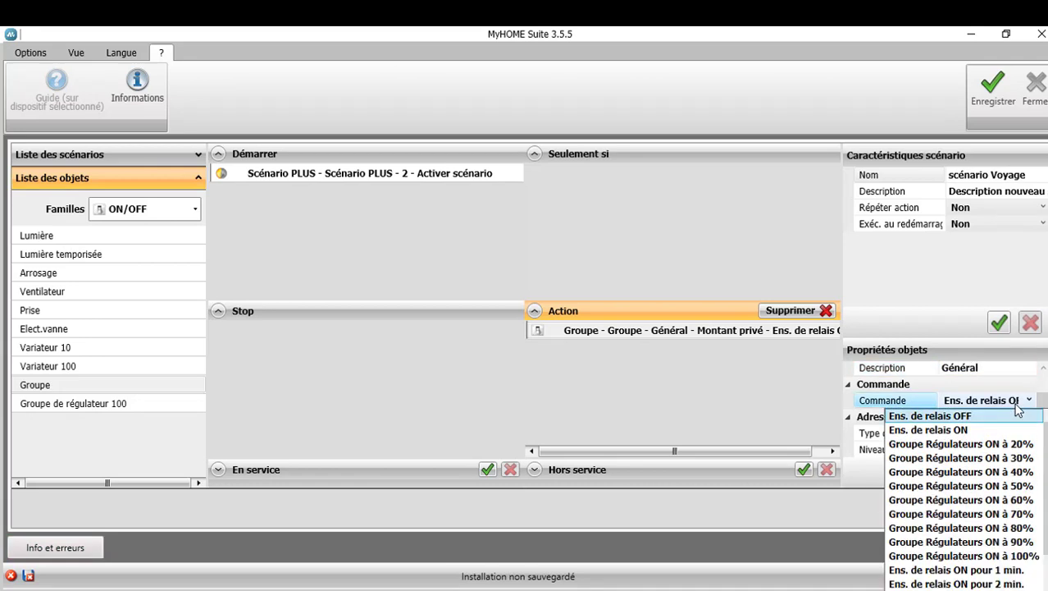
{"action": "left_click", "coordinate": [908, 419]}
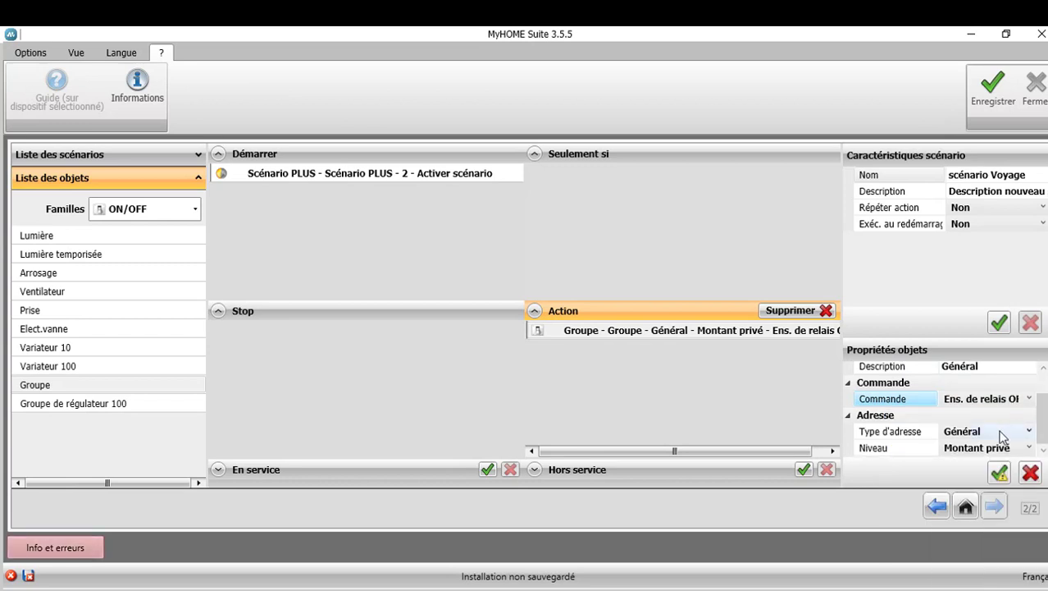
Step: Set the Général group's address type to Général and its level to Bus local with I4 1, and apply the object properties
{"action": "left_click", "coordinate": [1003, 436]}
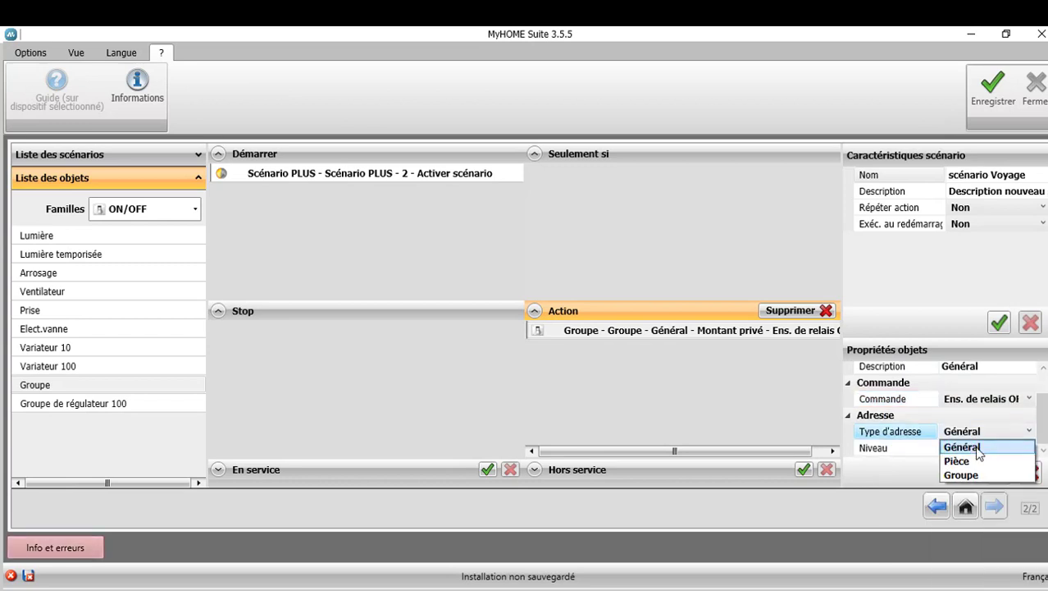
{"action": "left_click", "coordinate": [995, 444]}
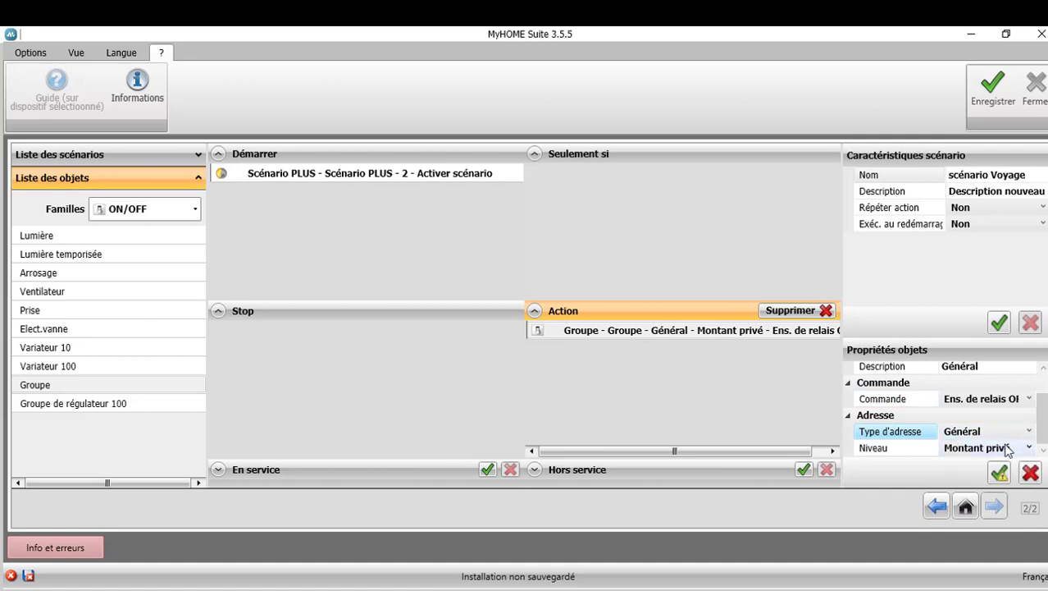
{"action": "left_click", "coordinate": [1008, 447]}
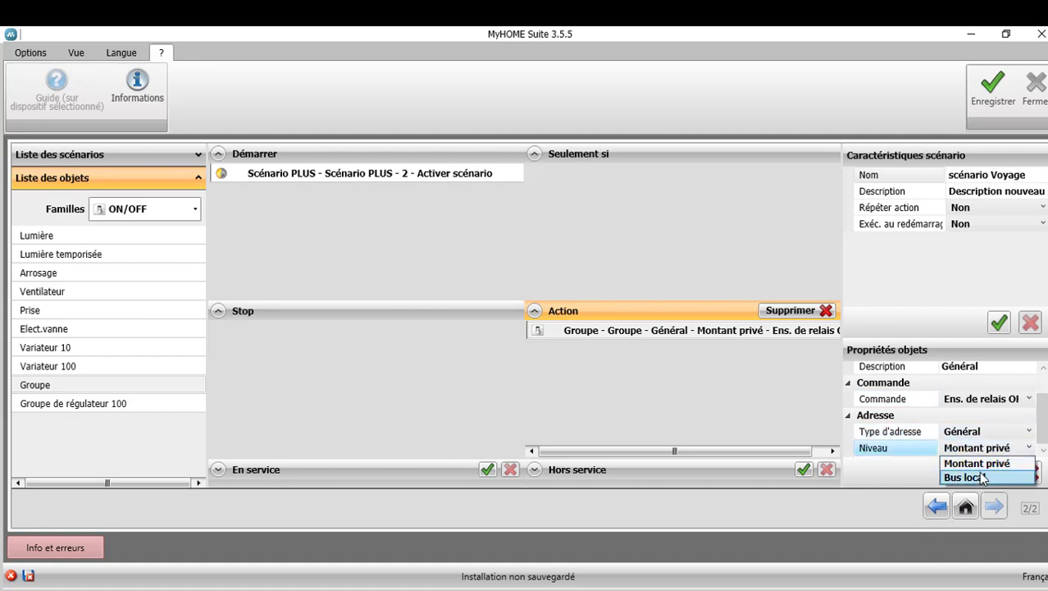
{"action": "left_click", "coordinate": [983, 478]}
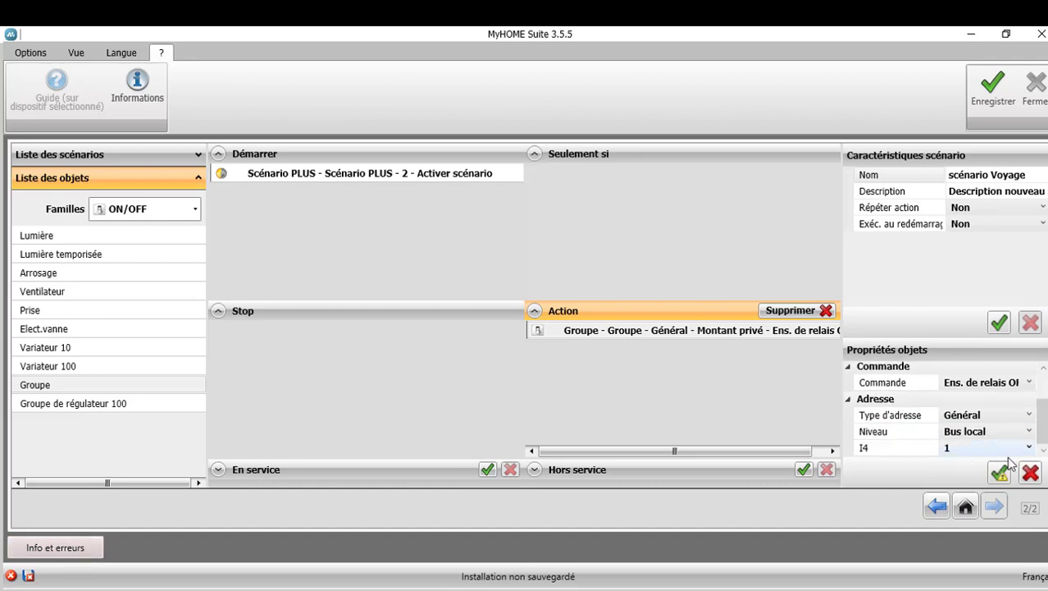
{"action": "left_click", "coordinate": [999, 474]}
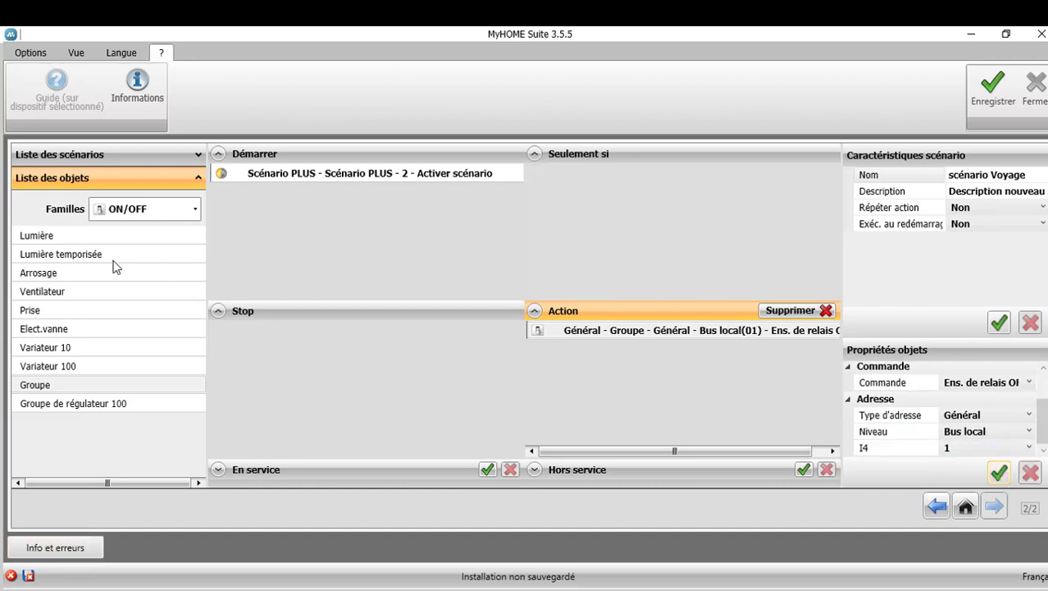
Step: Add a second Groupe object to the Action section and change the first group's description to "Général etage"
{"action": "left_click_drag", "start_coordinate": [52, 385], "coordinate": [484, 381]}
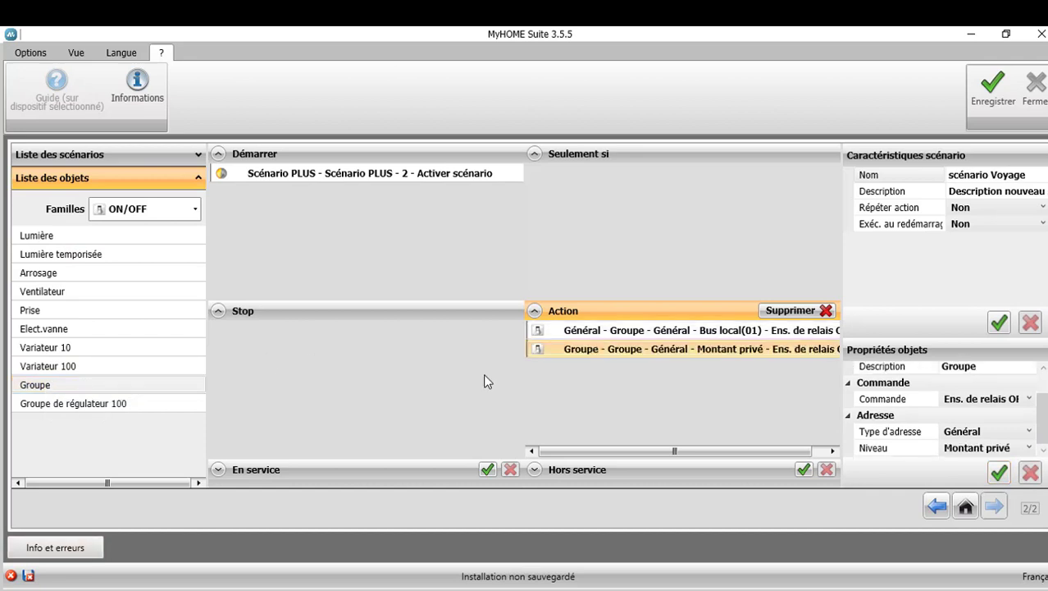
{"action": "left_click", "coordinate": [998, 367]}
{"action": "key", "text": "Up"}
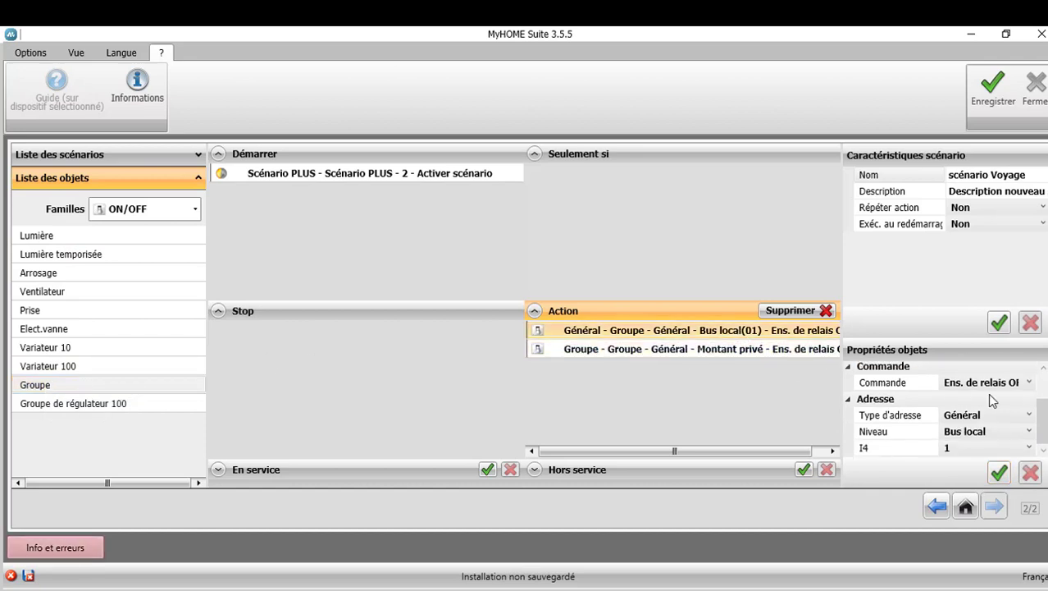
{"action": "scroll", "coordinate": [1035, 386], "scroll_direction": "up", "scroll_amount": 2}
{"action": "left_click", "coordinate": [980, 401]}
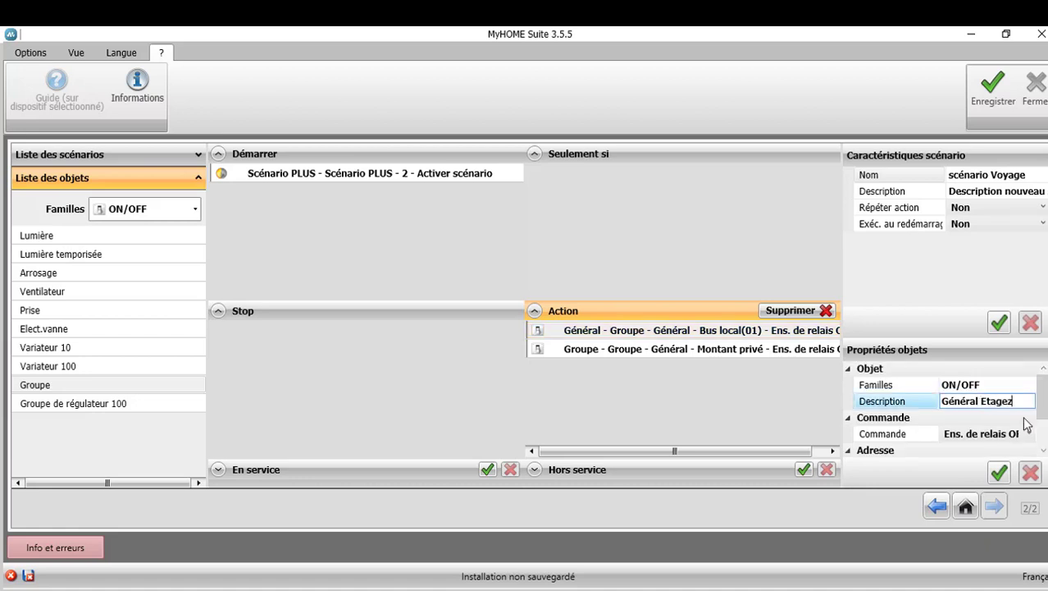
{"action": "left_click", "coordinate": [661, 349]}
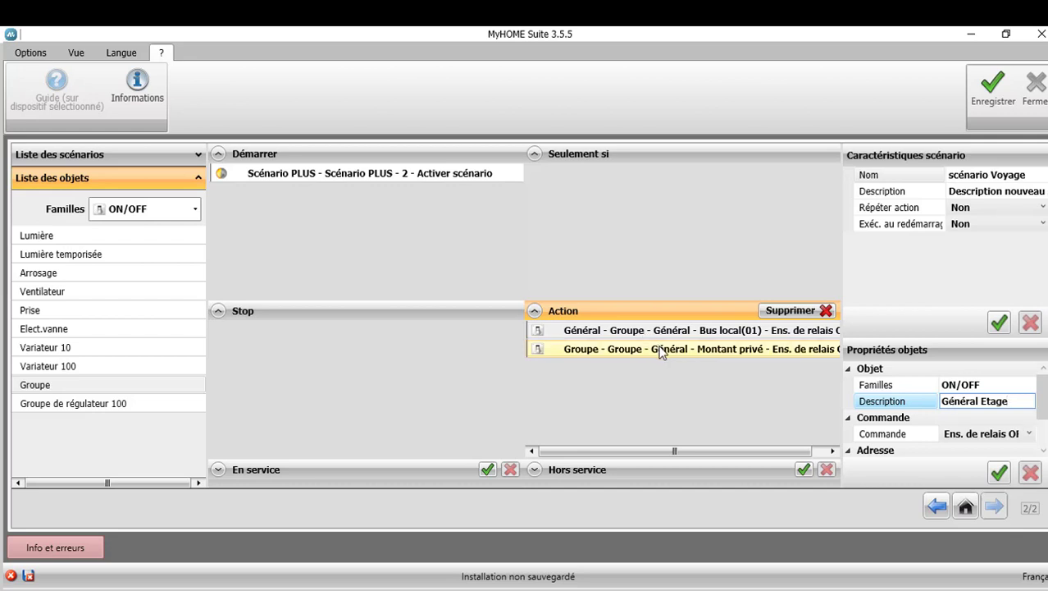
{"action": "left_click", "coordinate": [762, 330]}
{"action": "left_click", "coordinate": [978, 400]}
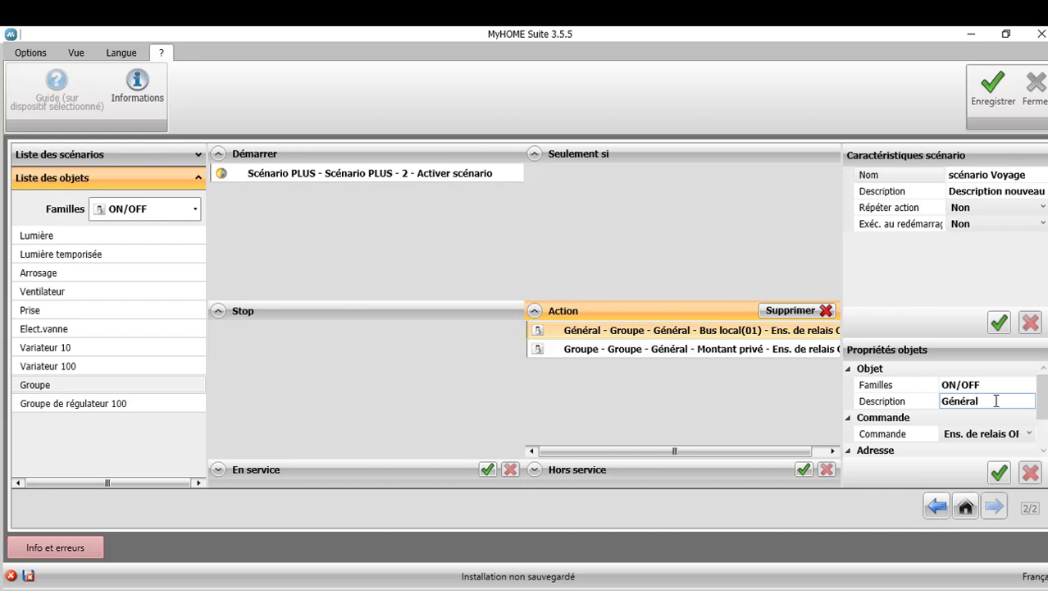
{"action": "left_click", "coordinate": [997, 401]}
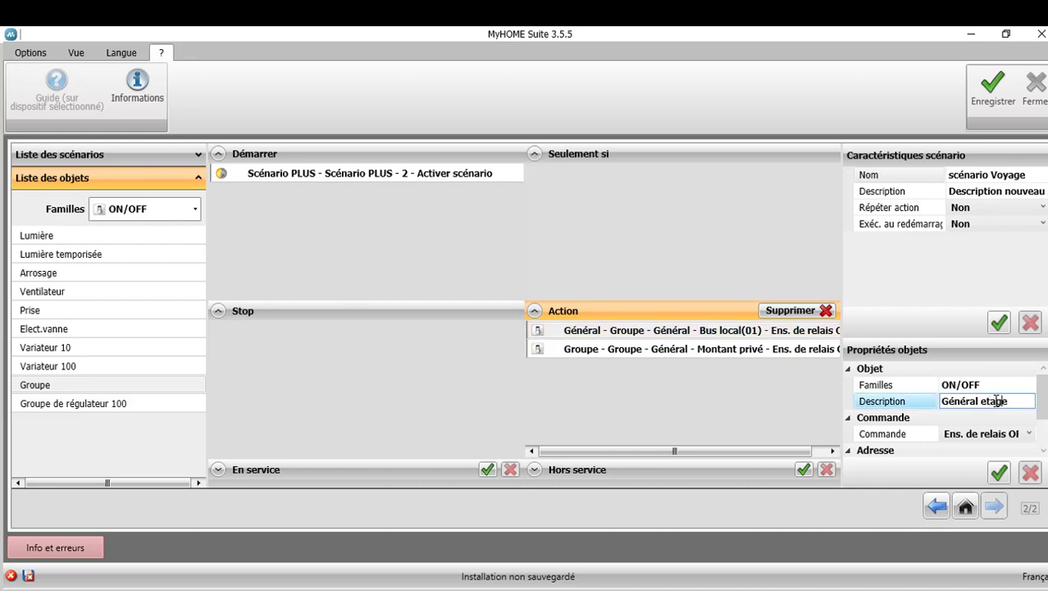
{"action": "left_click", "coordinate": [998, 472]}
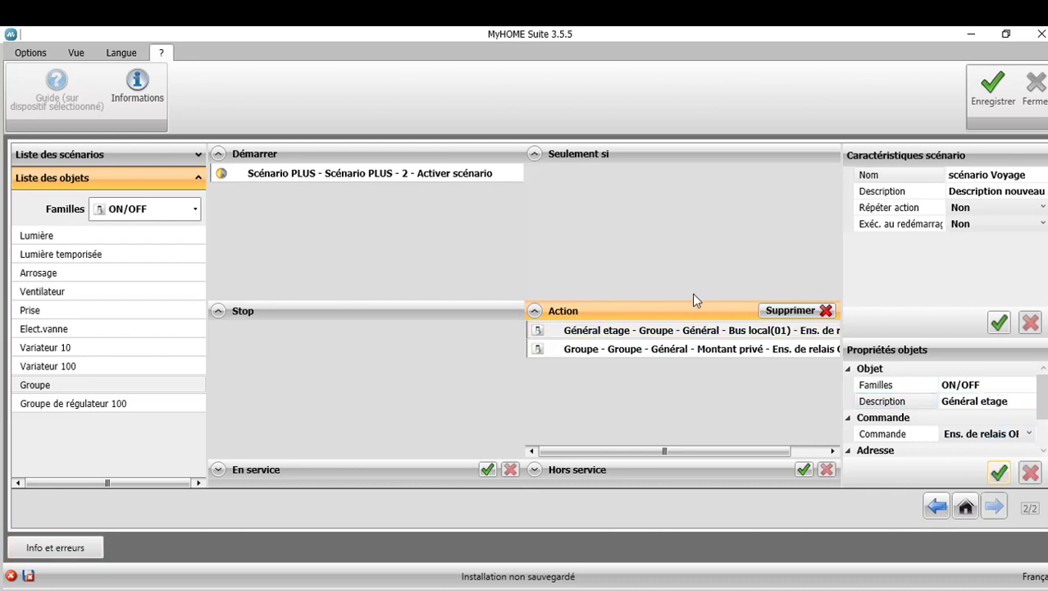
Step: Describe the second group in the Action section as "Gen RDC" and give it the command Ens. de relais OFF
{"action": "left_click", "coordinate": [685, 353]}
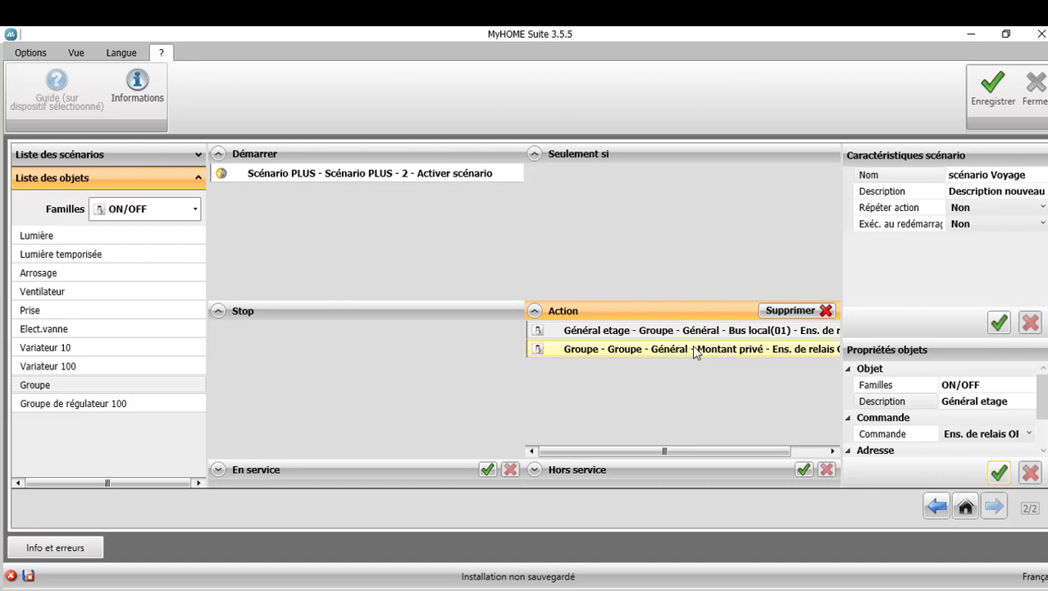
{"action": "left_click", "coordinate": [994, 401]}
{"action": "double_click", "coordinate": [993, 402]}
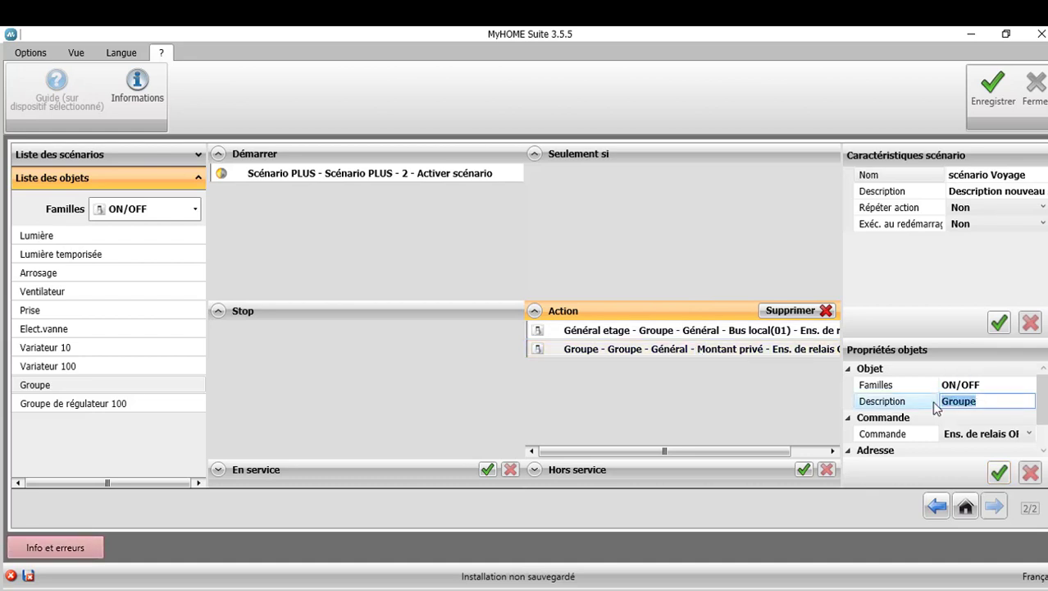
{"action": "type", "text": "Gen RDC"}
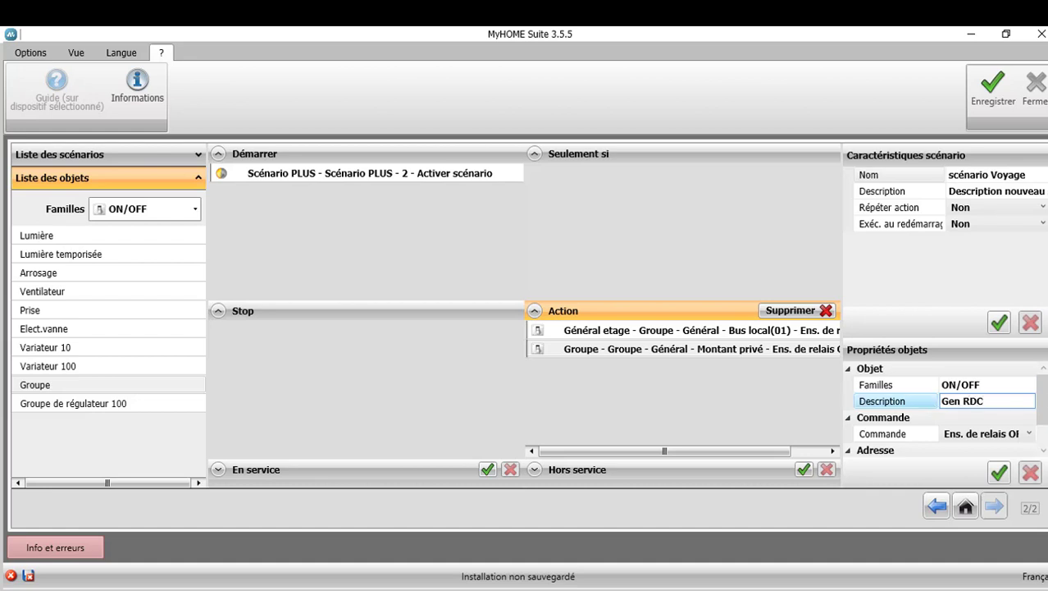
{"action": "scroll", "coordinate": [1040, 410], "scroll_direction": "down", "scroll_amount": 1}
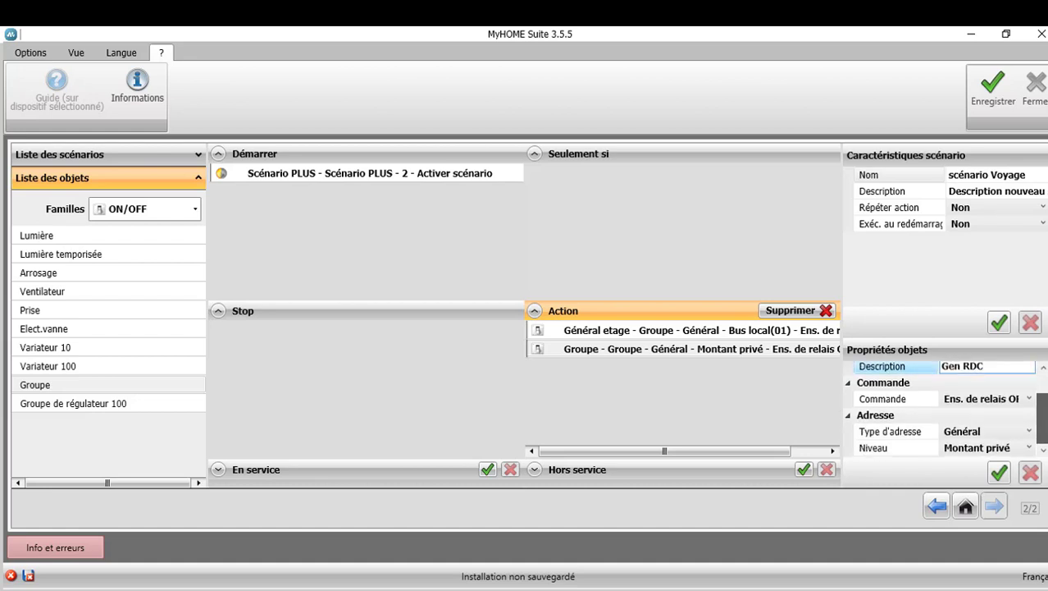
{"action": "left_click", "coordinate": [1002, 399]}
{"action": "left_click", "coordinate": [959, 415]}
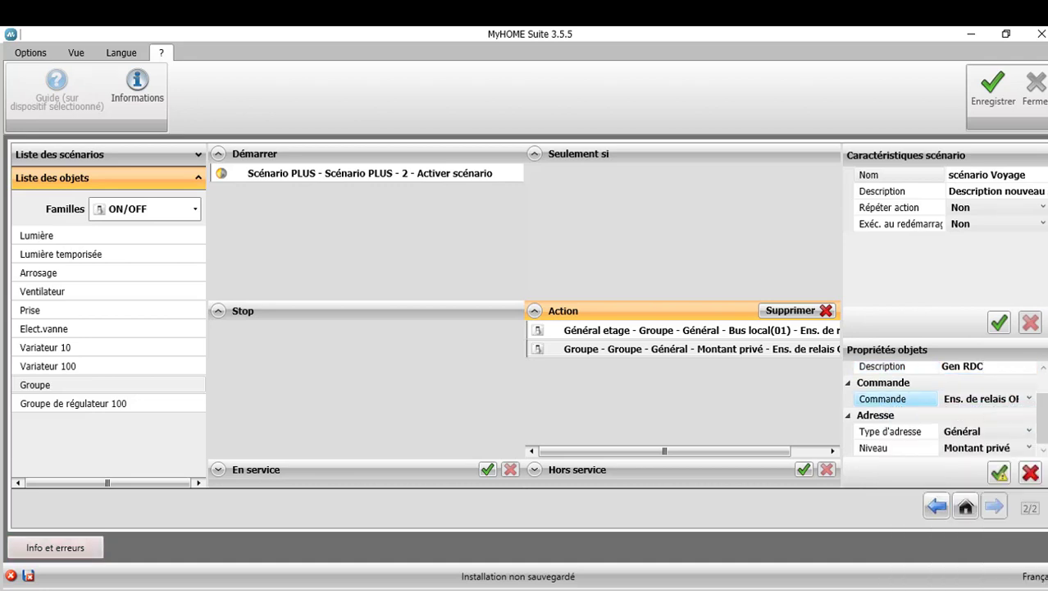
Step: Set the Gen RDC group's level to Bus local with I4 2 and apply the object properties
{"action": "left_click", "coordinate": [1019, 448]}
{"action": "left_click", "coordinate": [1019, 448]}
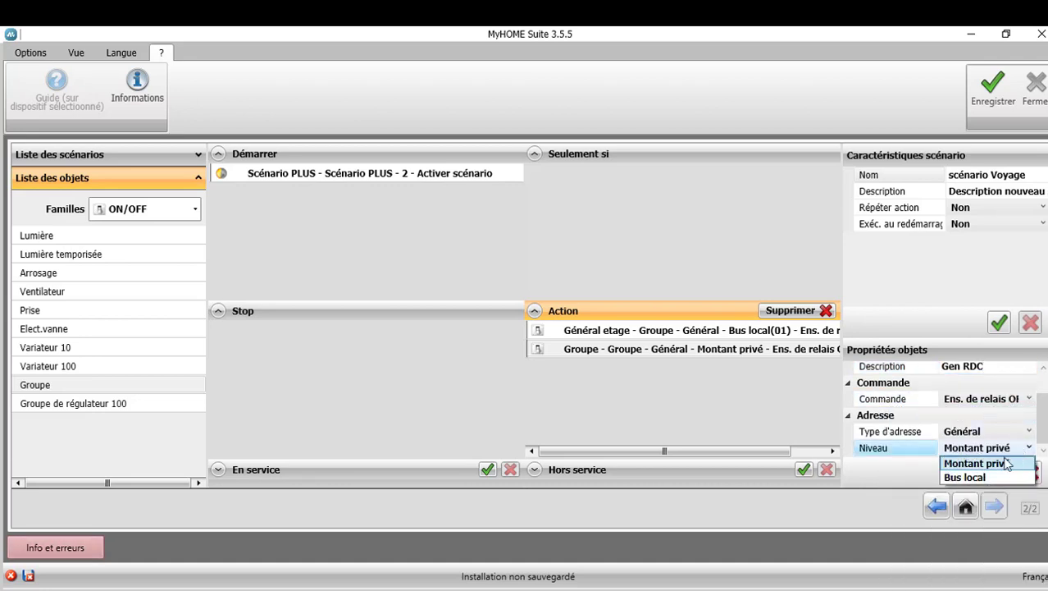
{"action": "left_click", "coordinate": [987, 478]}
{"action": "left_click", "coordinate": [1043, 453]}
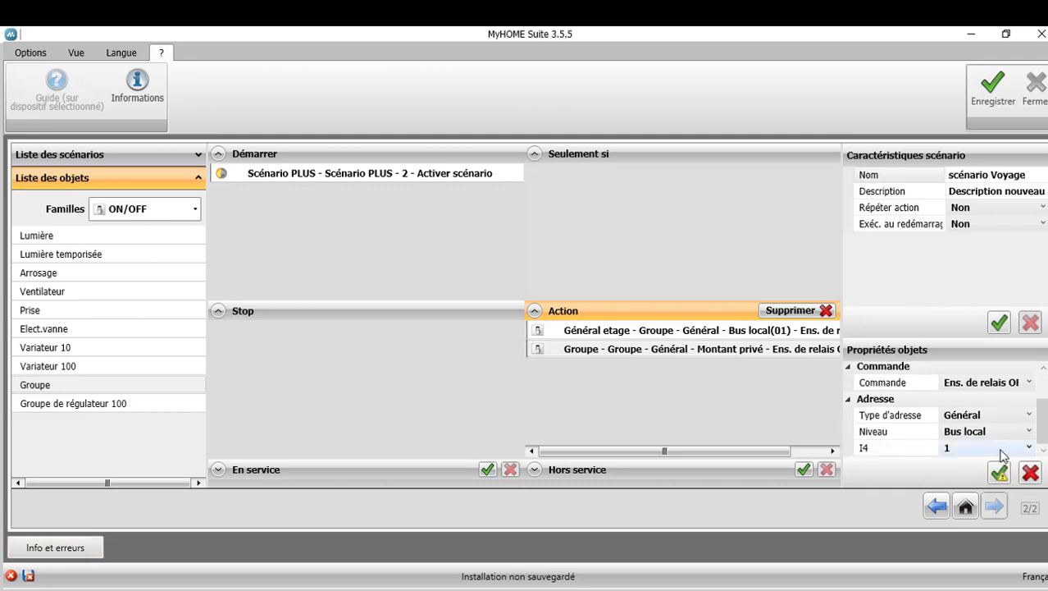
{"action": "left_click", "coordinate": [1002, 449]}
{"action": "left_click", "coordinate": [960, 479]}
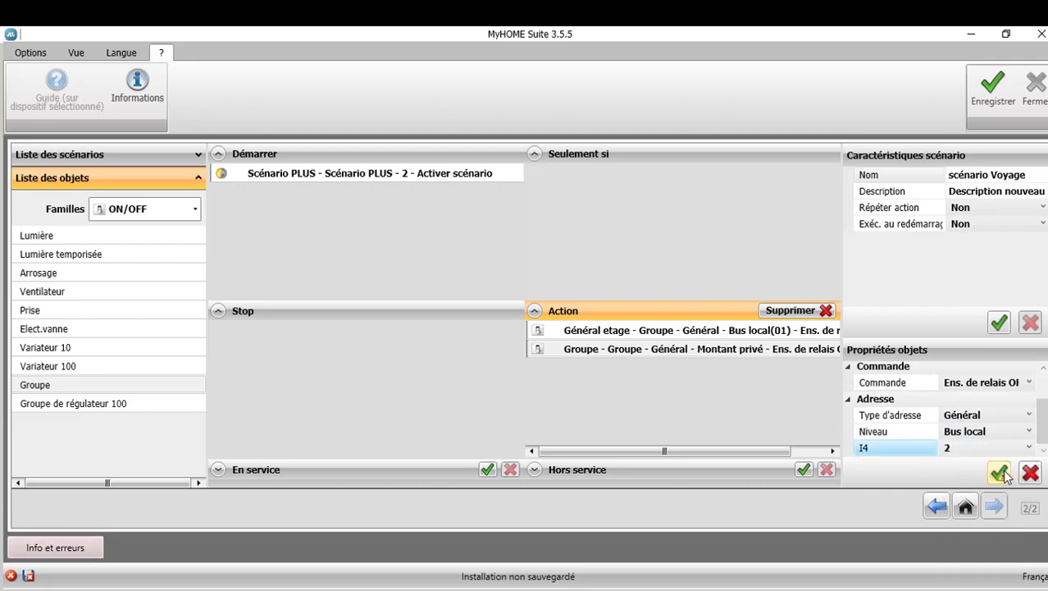
{"action": "left_click", "coordinate": [1000, 473]}
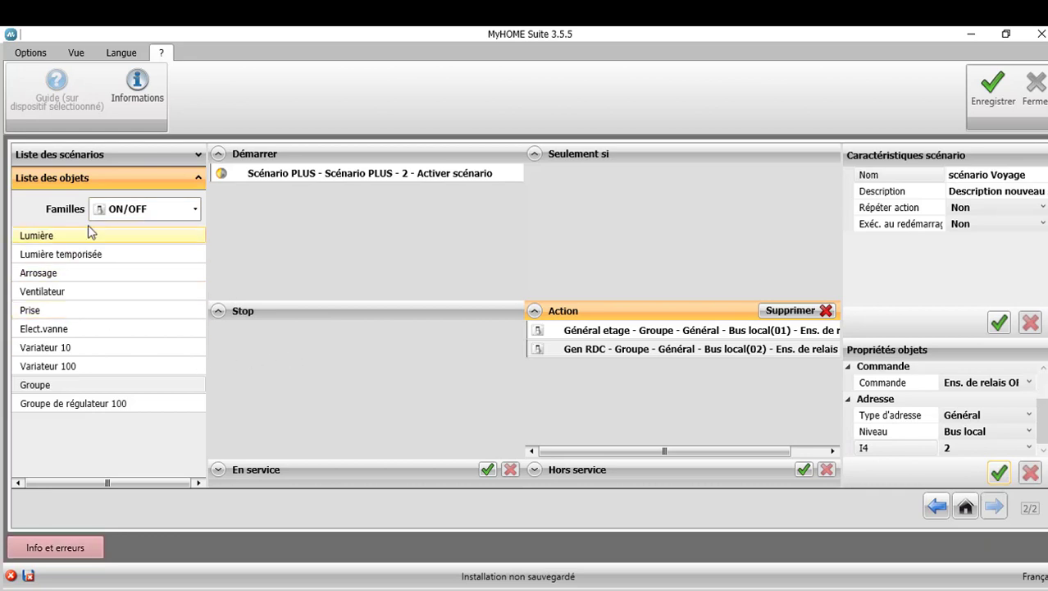
Step: List the objects of the Moteurs family
{"action": "left_click", "coordinate": [157, 211]}
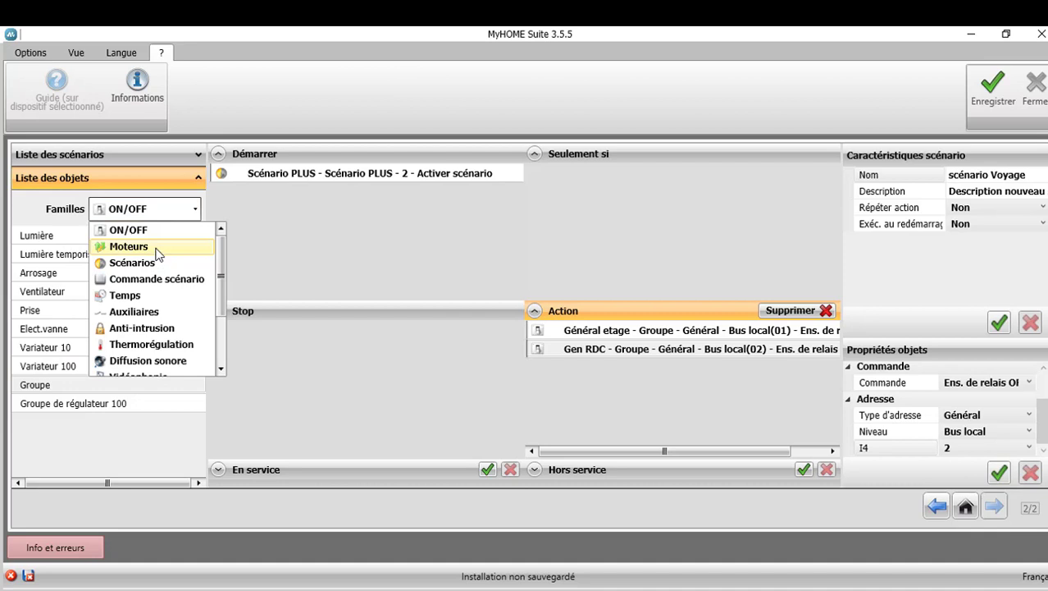
{"action": "left_click", "coordinate": [158, 247]}
{"action": "double_click", "coordinate": [45, 238]}
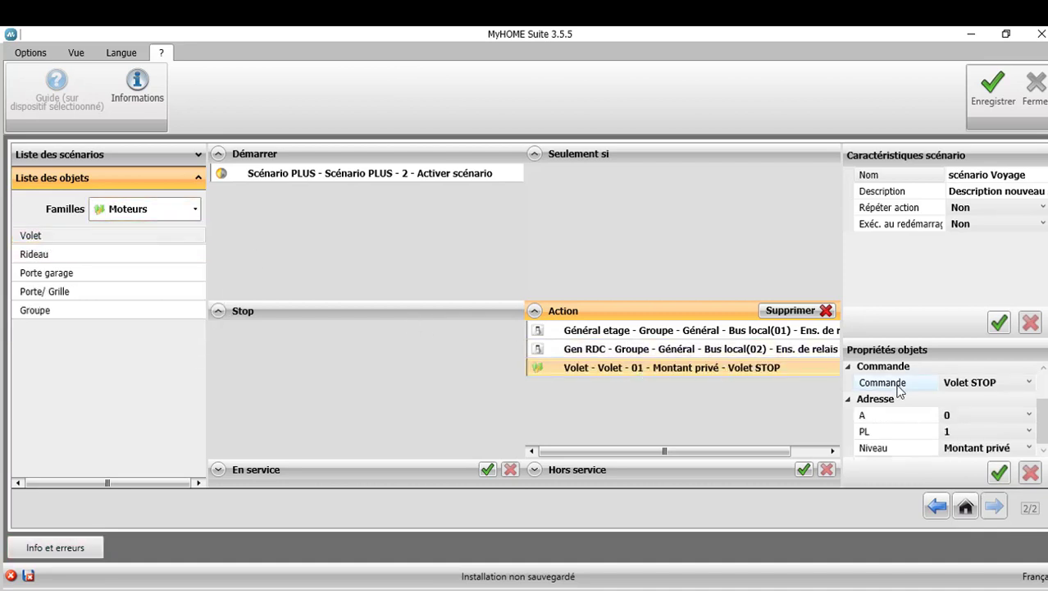
{"action": "scroll", "coordinate": [1017, 386], "scroll_direction": "up", "scroll_amount": 1}
{"action": "left_click", "coordinate": [993, 401]}
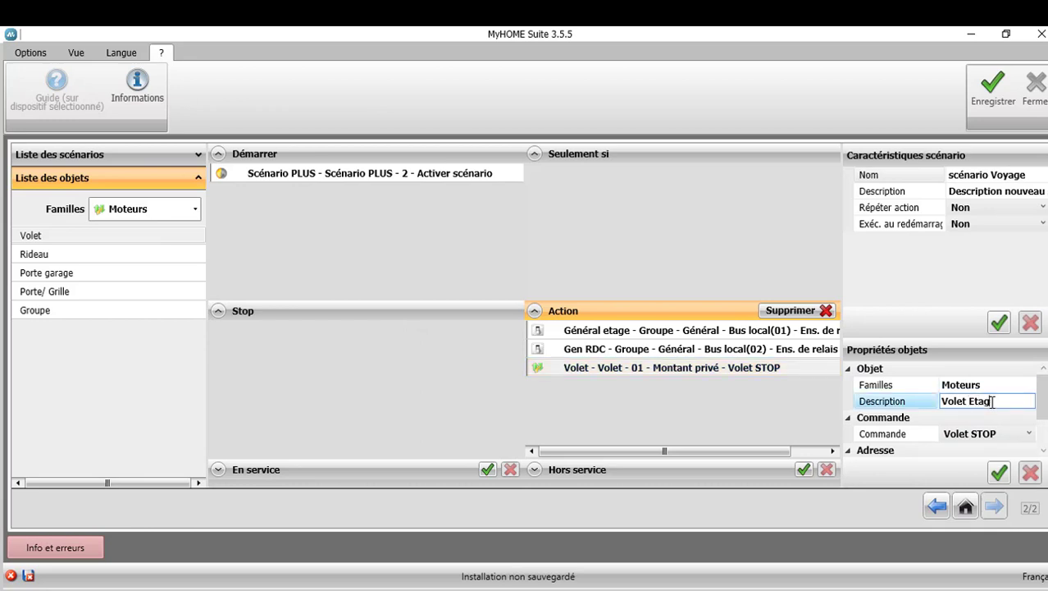
{"action": "scroll", "coordinate": [1033, 410], "scroll_direction": "down", "scroll_amount": 1}
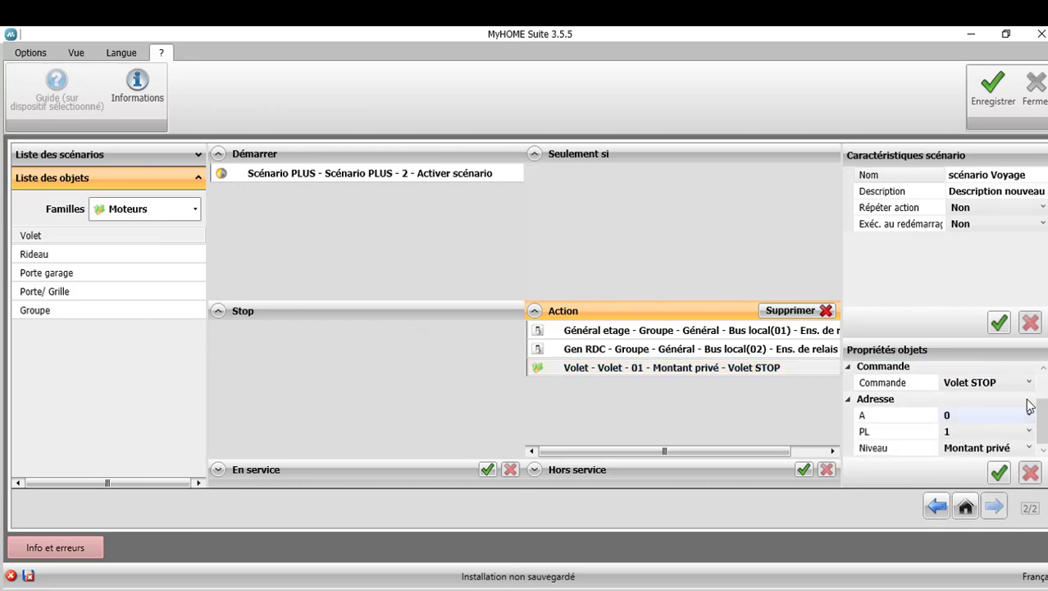
{"action": "left_click", "coordinate": [1020, 386]}
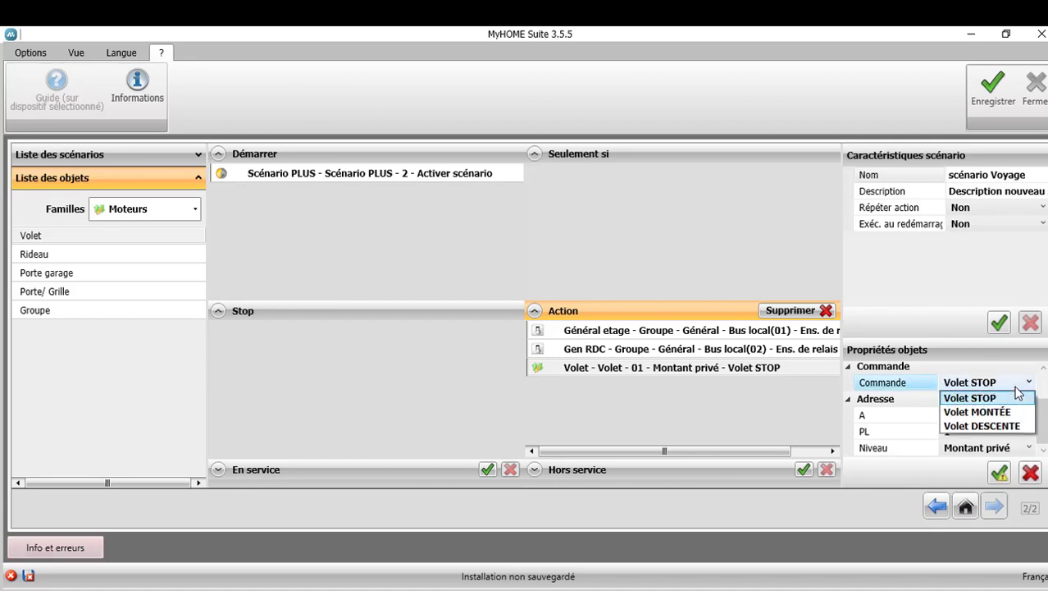
{"action": "left_click", "coordinate": [996, 428]}
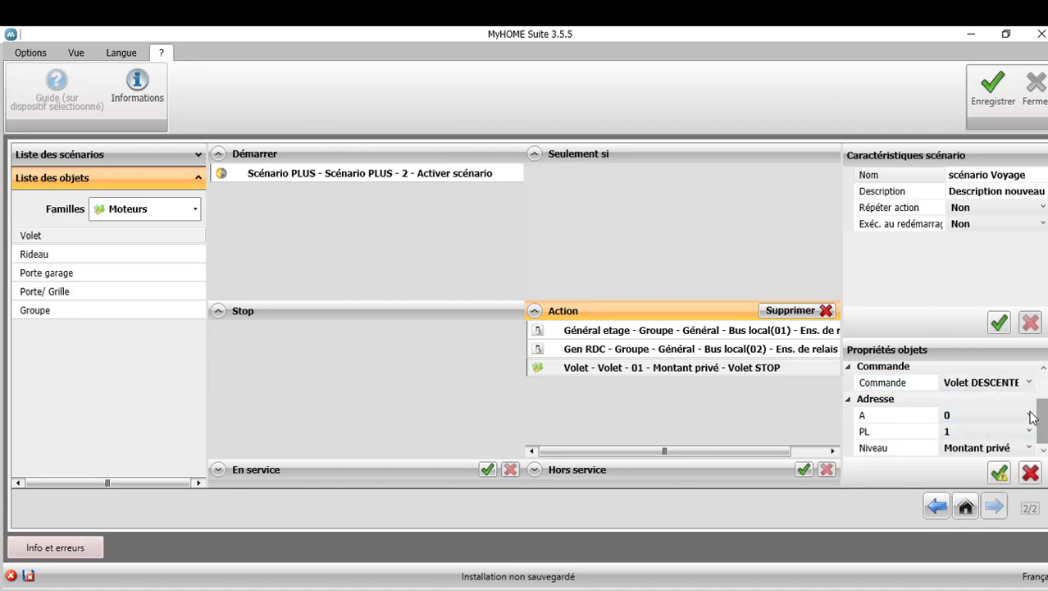
{"action": "left_click", "coordinate": [1030, 414]}
{"action": "left_click", "coordinate": [952, 424]}
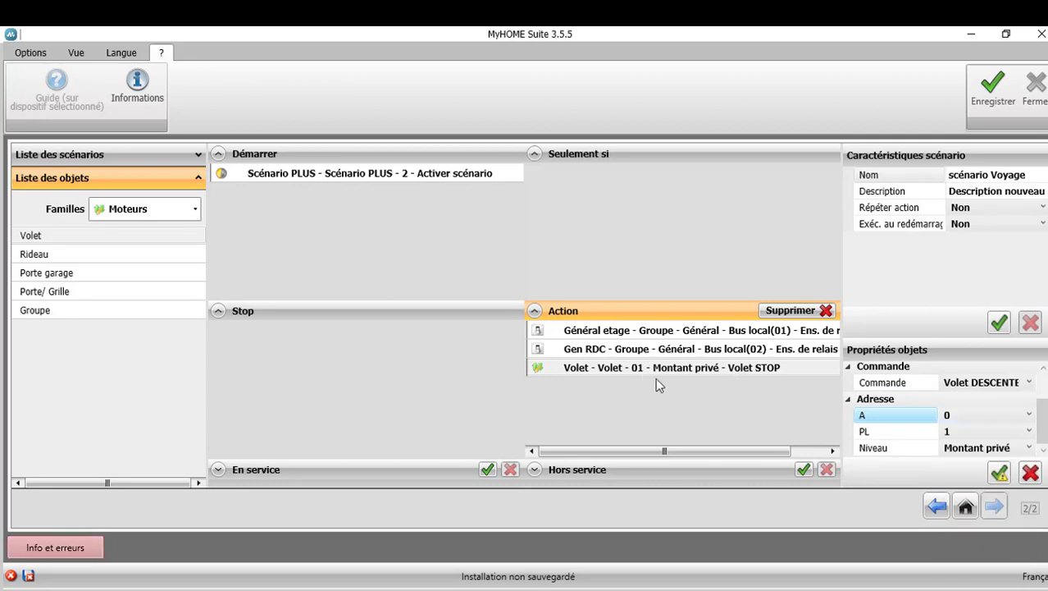
{"action": "left_click", "coordinate": [635, 369]}
{"action": "left_click", "coordinate": [778, 312]}
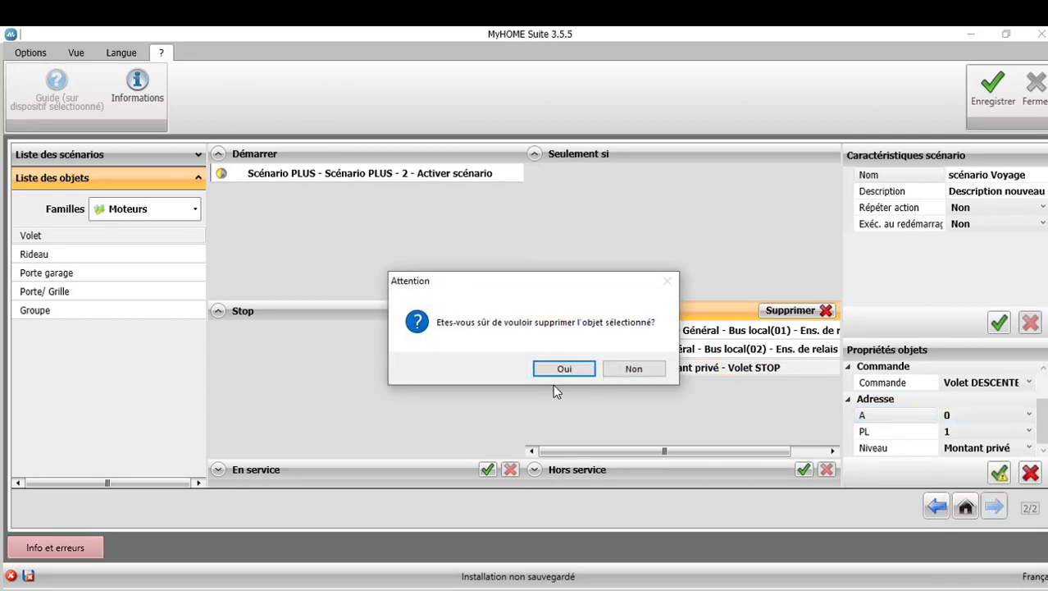
{"action": "left_click", "coordinate": [564, 368]}
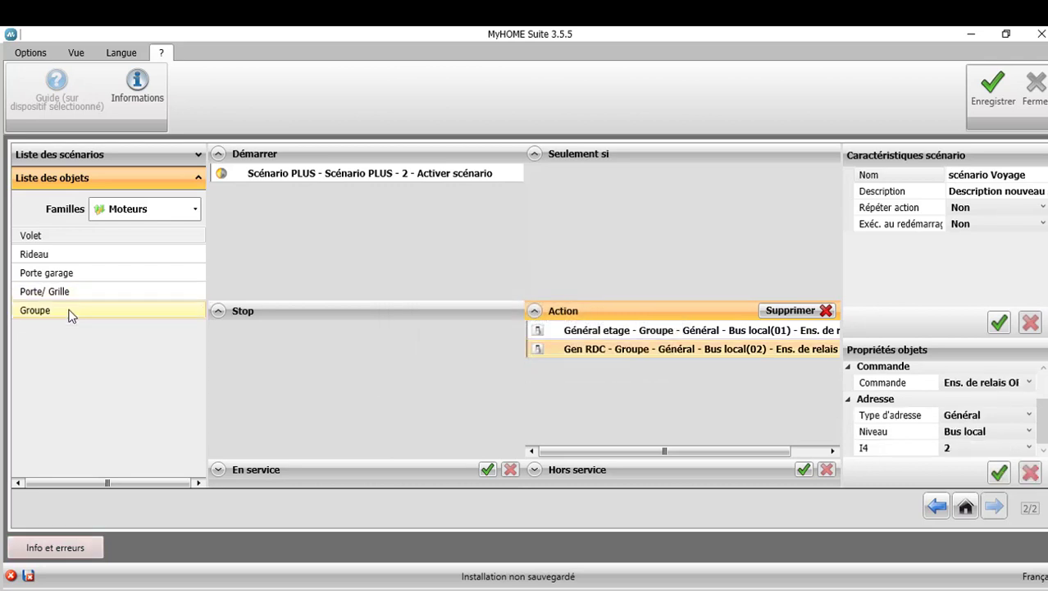
Step: Add a motor Groupe object to the Action section, described as "Gen Etg" with the command Ensemble Moteurs FERMER
{"action": "left_click_drag", "start_coordinate": [66, 310], "coordinate": [733, 423]}
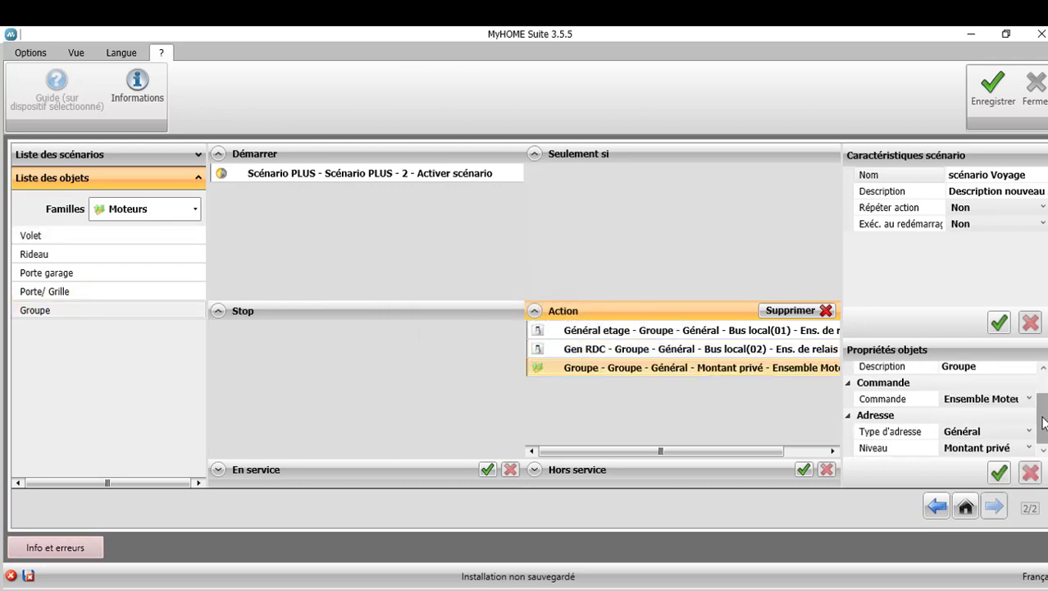
{"action": "double_click", "coordinate": [994, 368]}
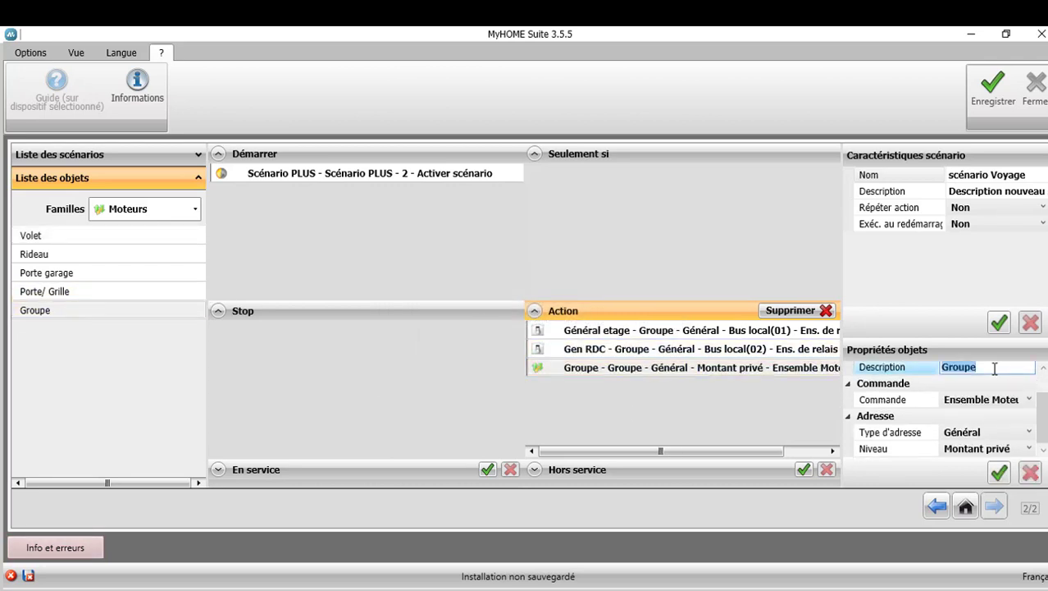
{"action": "type", "text": "Gen Etg"}
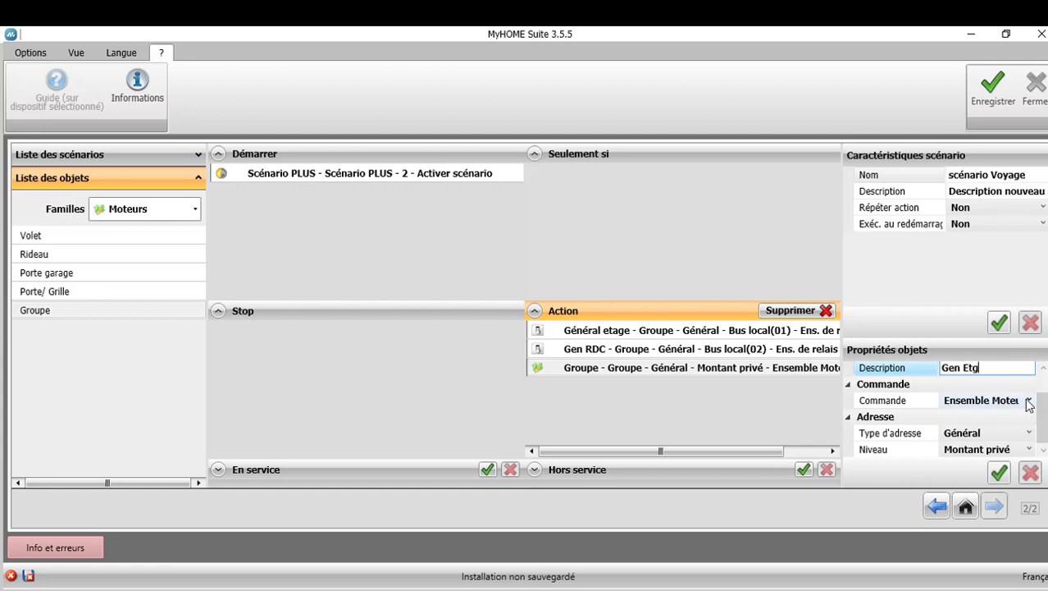
{"action": "left_click", "coordinate": [1029, 401]}
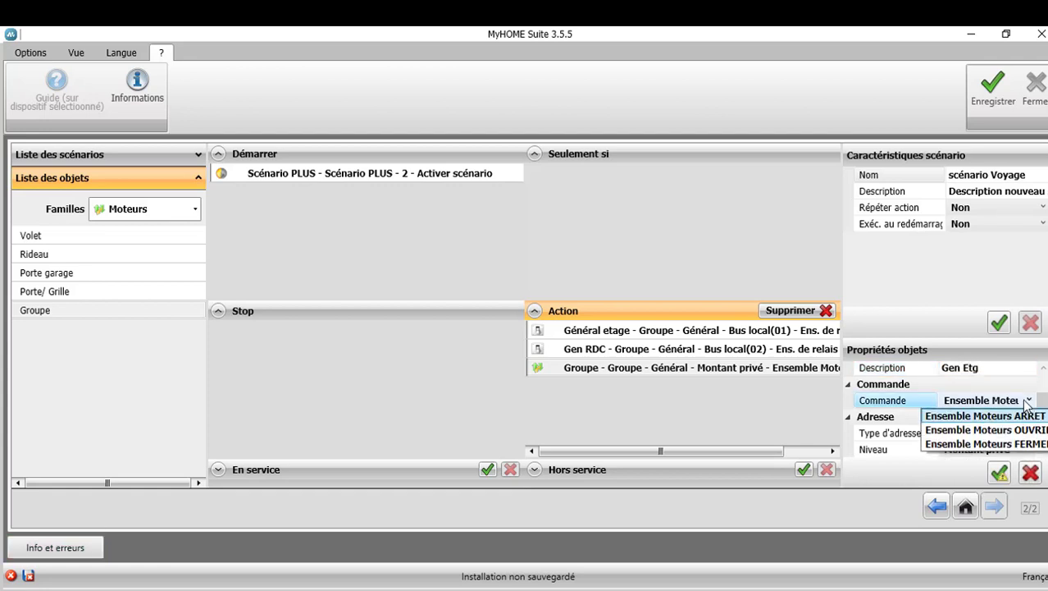
{"action": "left_click", "coordinate": [1017, 443]}
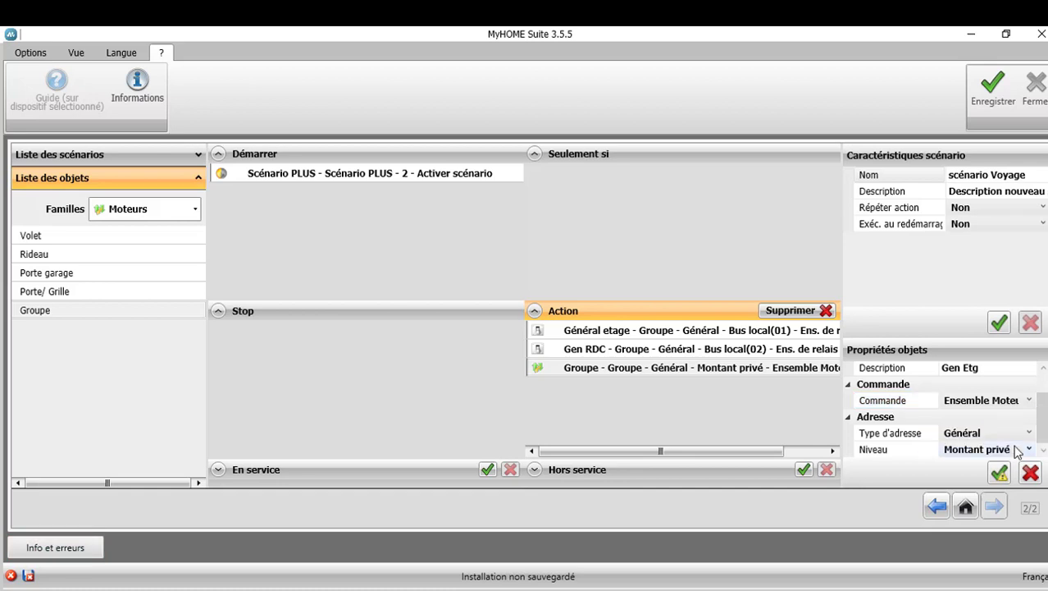
Step: Set the Gen Etg motor group's level to Bus local with I4 1 and apply the object properties
{"action": "left_click", "coordinate": [1043, 447]}
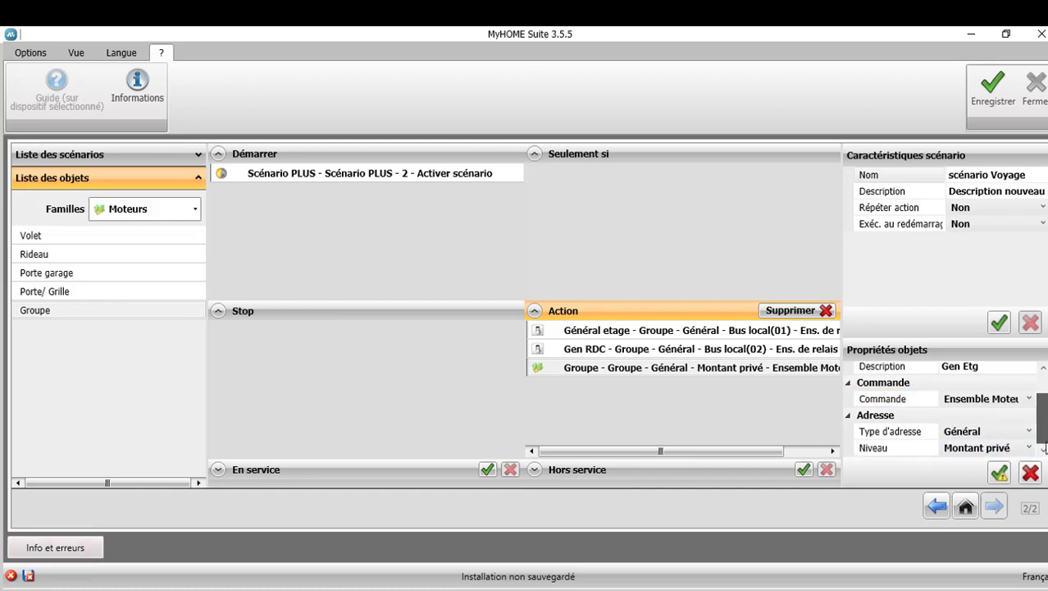
{"action": "left_click", "coordinate": [1029, 431]}
{"action": "left_click", "coordinate": [1023, 434]}
{"action": "left_click", "coordinate": [1028, 448]}
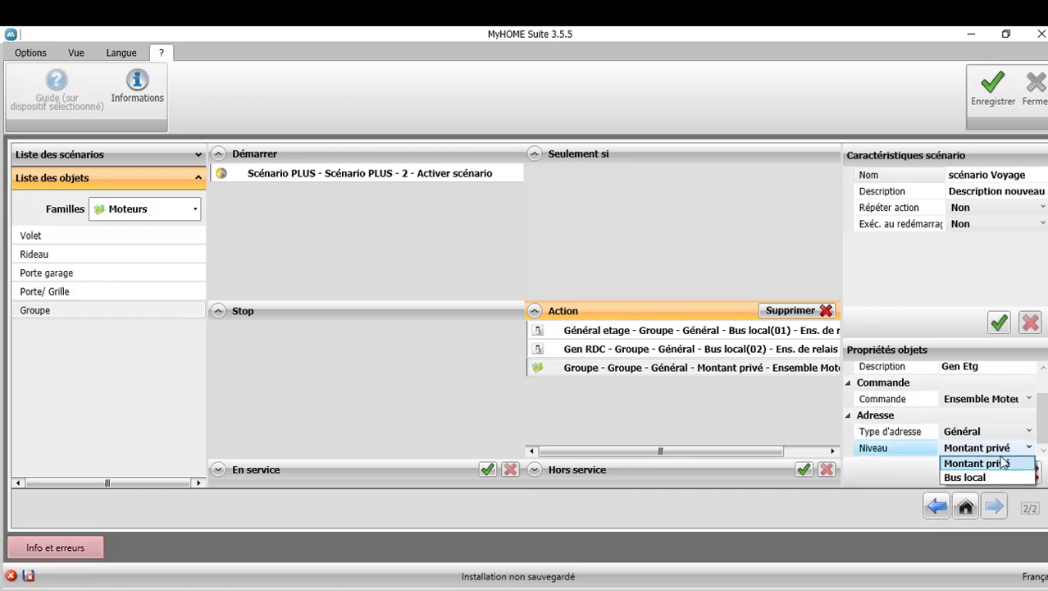
{"action": "left_click", "coordinate": [980, 477]}
{"action": "left_click", "coordinate": [1044, 451]}
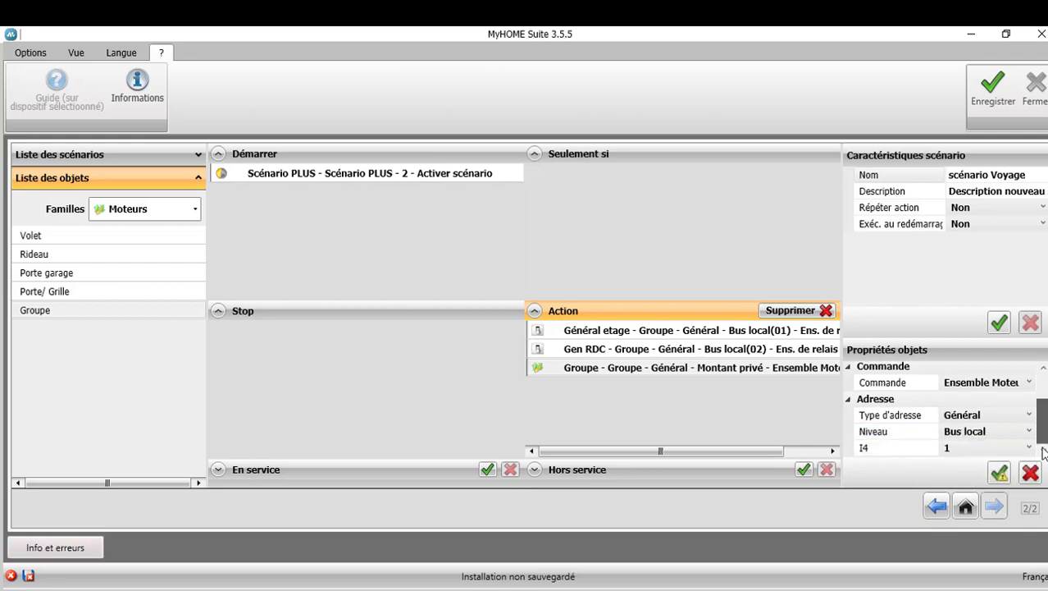
{"action": "left_click", "coordinate": [999, 473]}
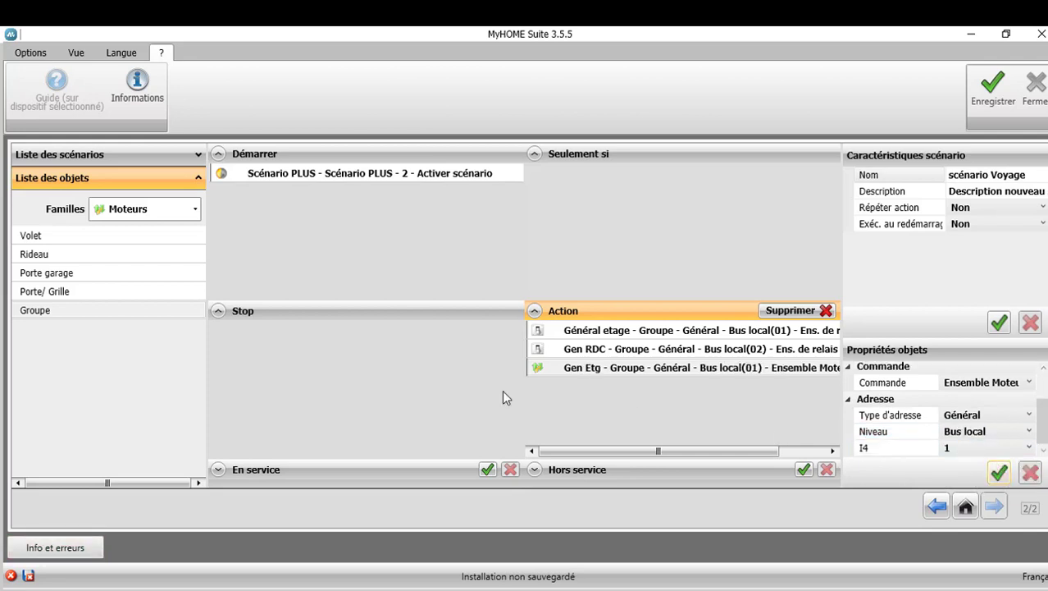
Step: Add a second motor Groupe object to the Action section, described as "Gen RDC" with the command Ensemble Moteurs FERMER, and save it
{"action": "double_click", "coordinate": [60, 313]}
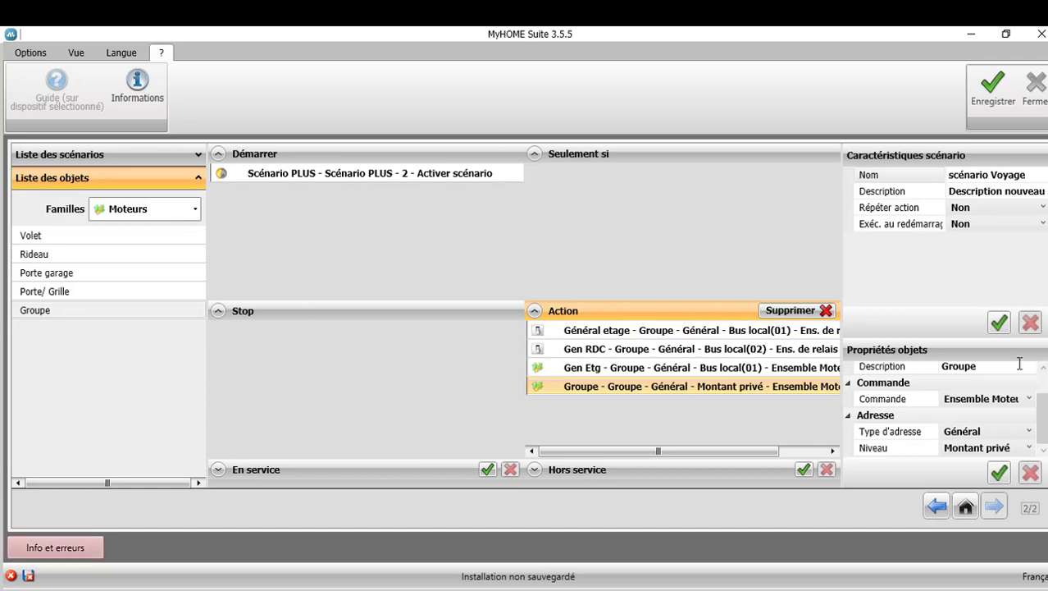
{"action": "left_click", "coordinate": [994, 368]}
{"action": "type", "text": "Gen RDC"}
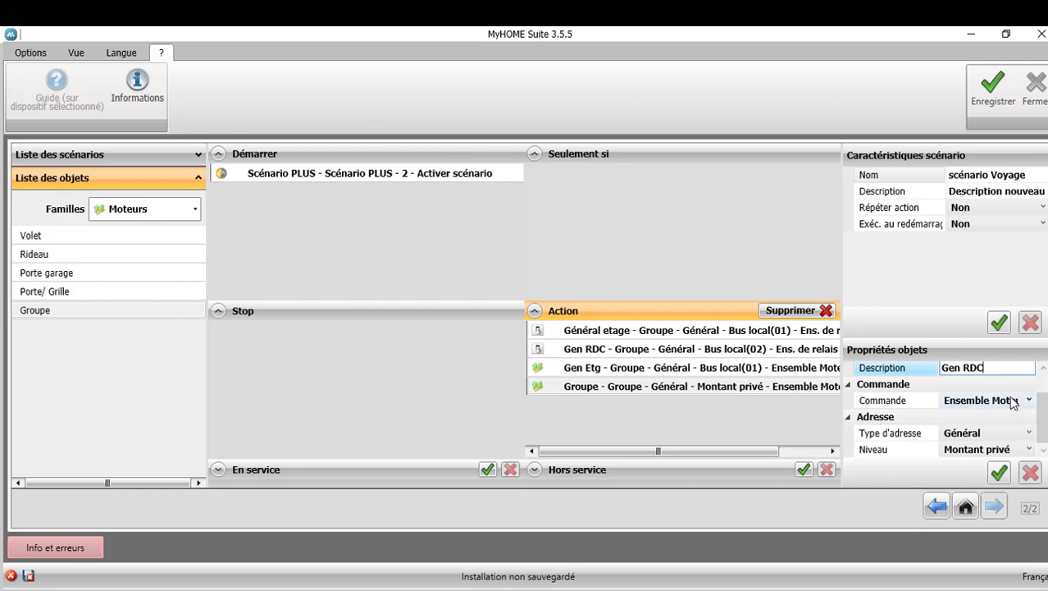
{"action": "left_click", "coordinate": [1012, 401]}
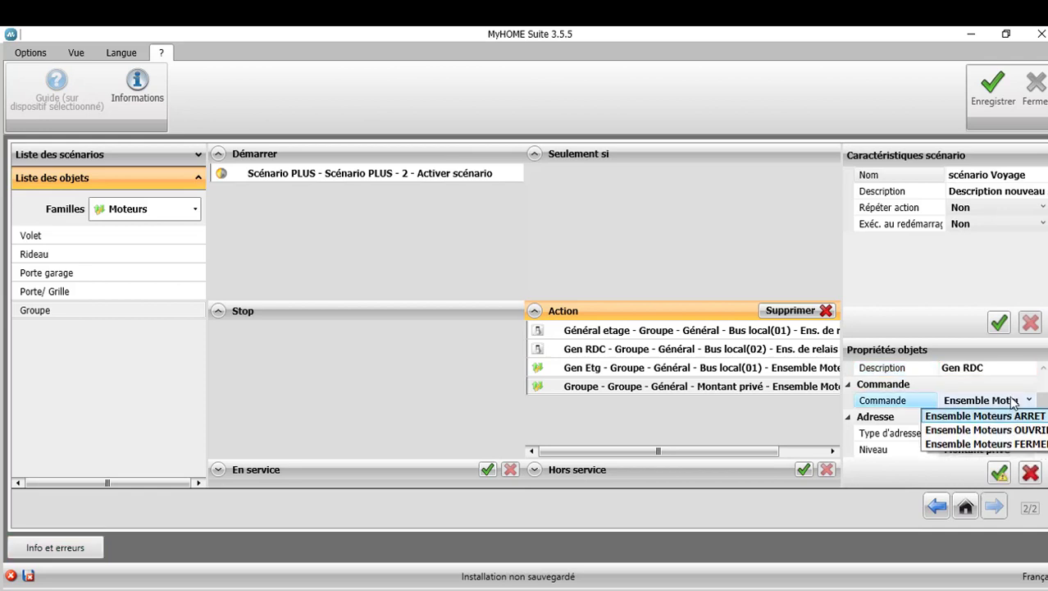
{"action": "left_click", "coordinate": [1024, 444]}
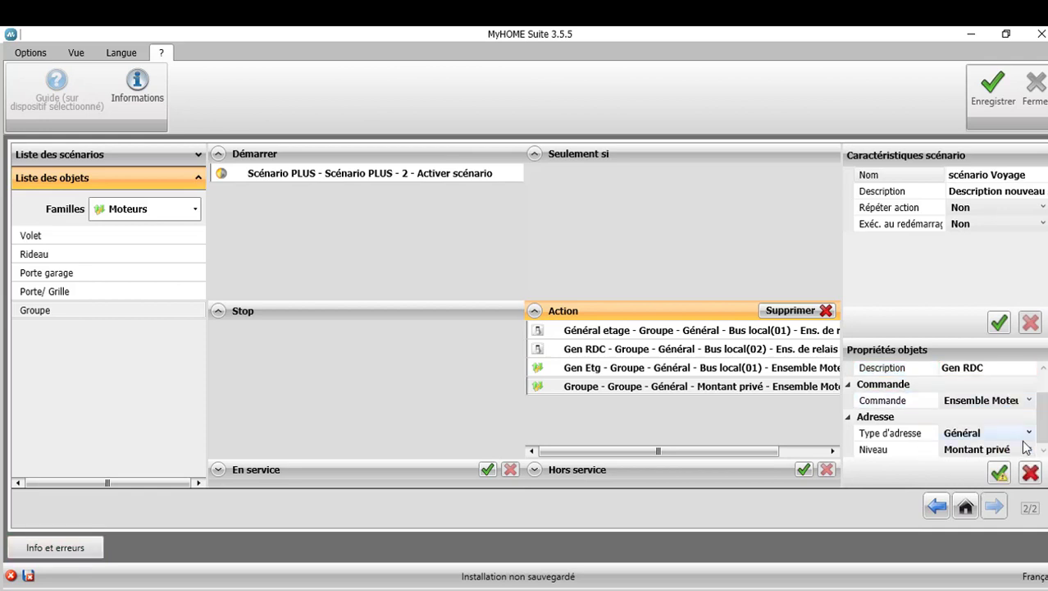
{"action": "left_click", "coordinate": [989, 402]}
{"action": "left_click", "coordinate": [989, 402]}
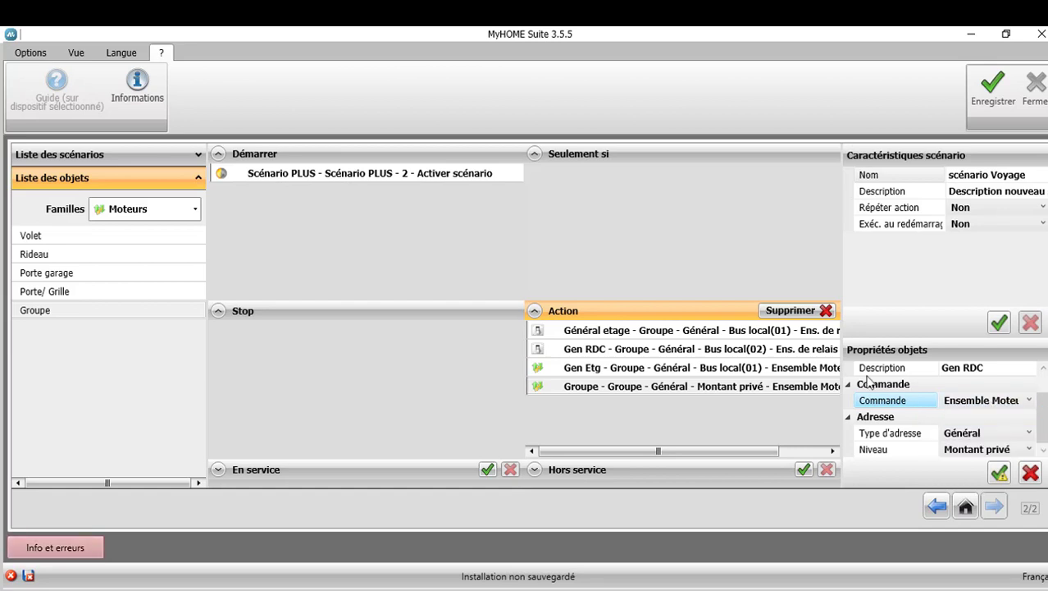
{"action": "left_click", "coordinate": [826, 375]}
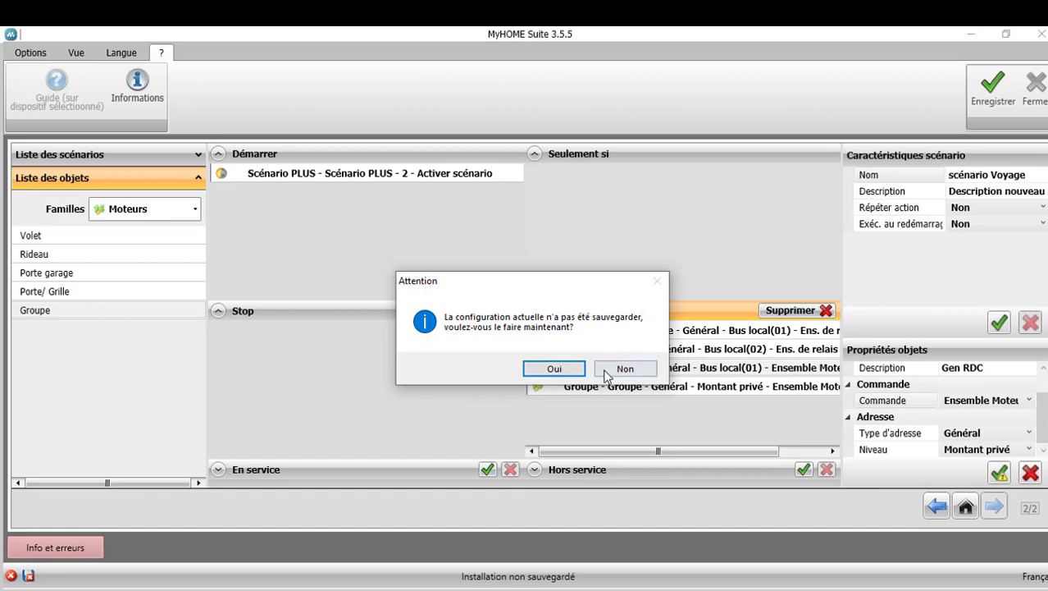
{"action": "left_click", "coordinate": [544, 368]}
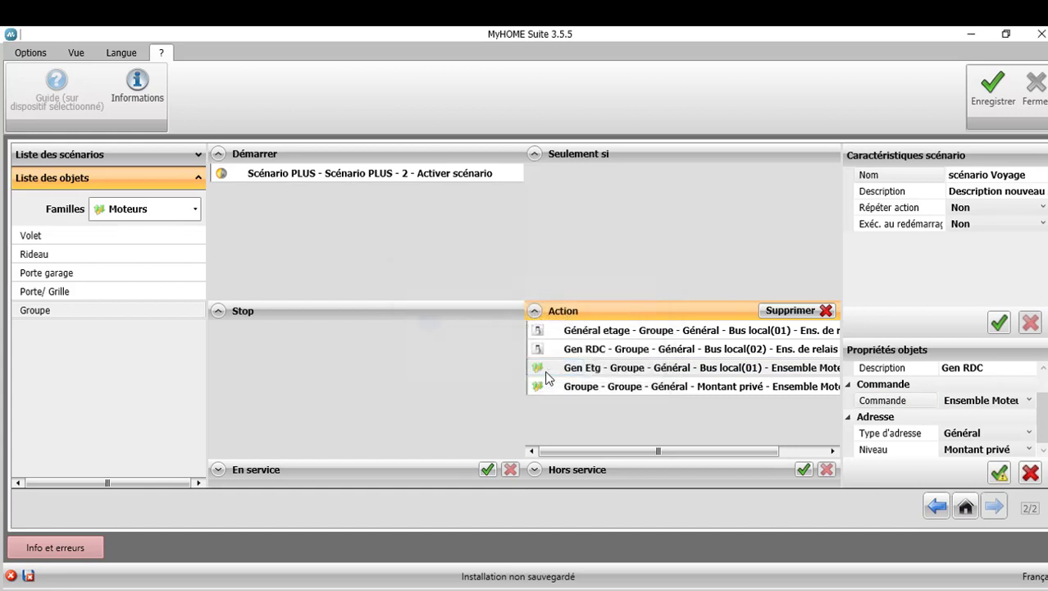
Step: Check the command settings of the Gen Etg and Gen RDC motor groups
{"action": "left_click", "coordinate": [1007, 400]}
{"action": "left_click", "coordinate": [1007, 400]}
{"action": "left_click", "coordinate": [833, 386]}
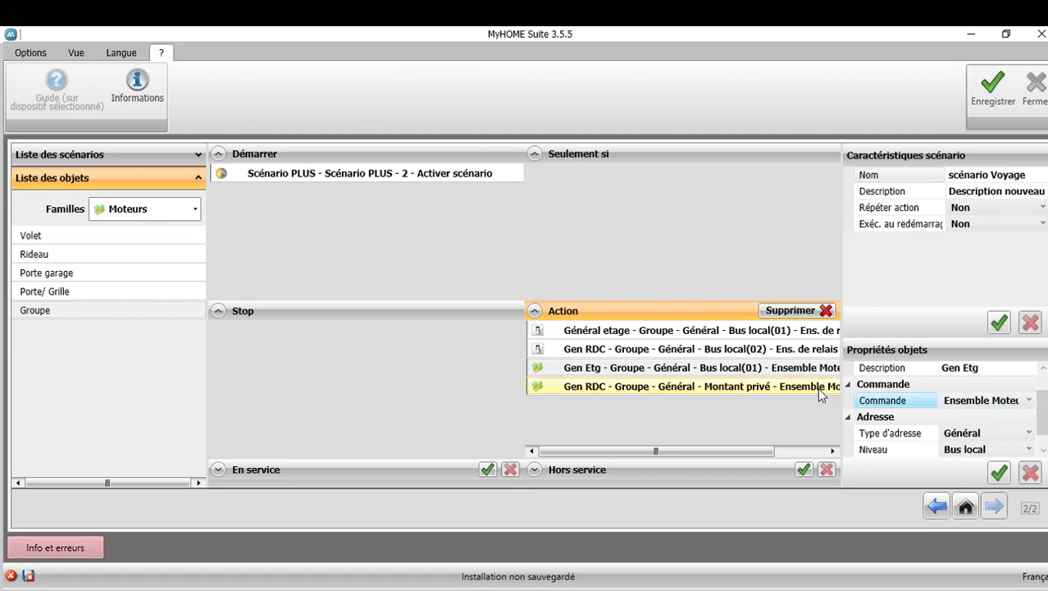
{"action": "left_click", "coordinate": [1029, 400]}
{"action": "left_click", "coordinate": [1029, 400]}
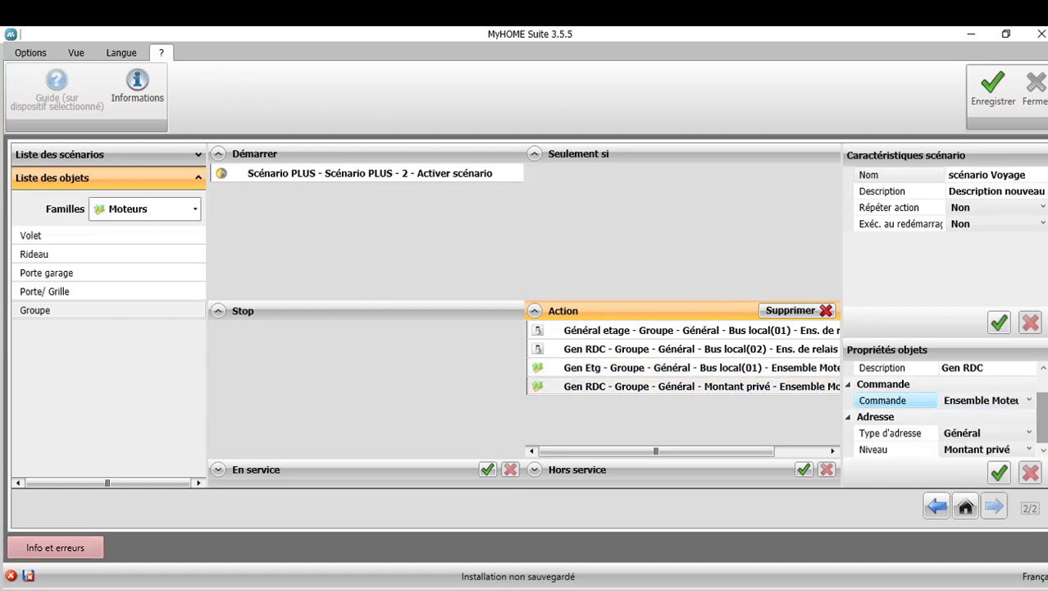
Step: Set the Gen RDC motor group's level to Bus local with I4 2 and apply the object properties
{"action": "left_click", "coordinate": [1013, 448]}
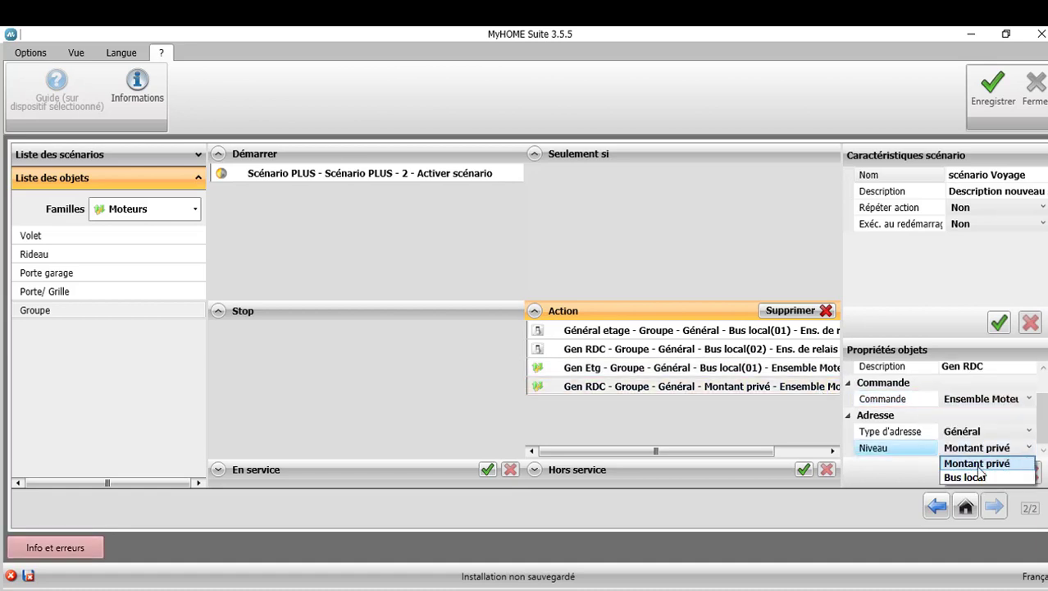
{"action": "left_click", "coordinate": [970, 479]}
{"action": "scroll", "coordinate": [1037, 417], "scroll_direction": "down", "scroll_amount": 1}
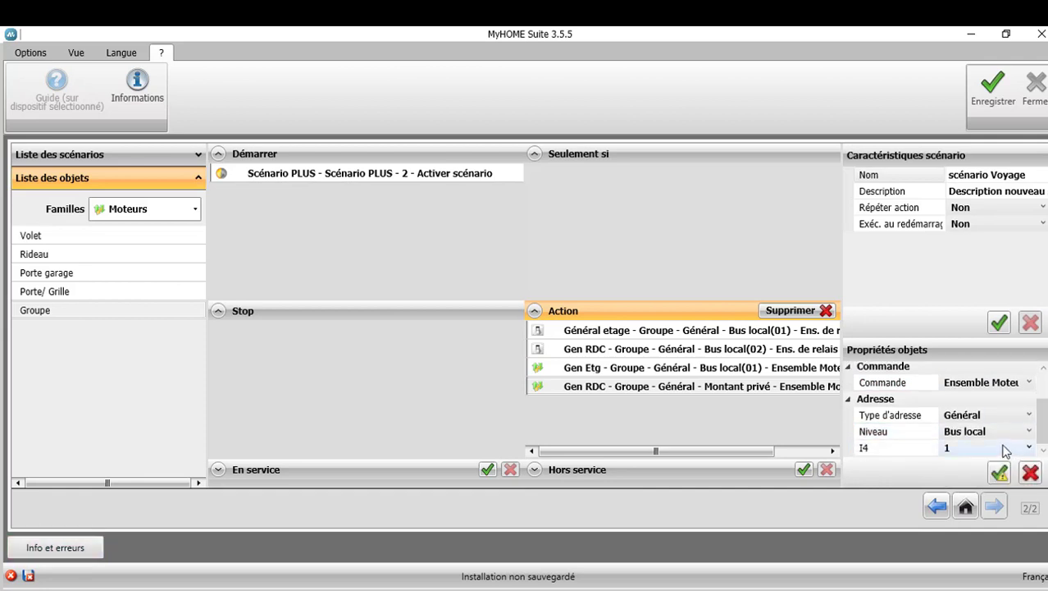
{"action": "left_click", "coordinate": [1005, 448]}
{"action": "left_click", "coordinate": [951, 477]}
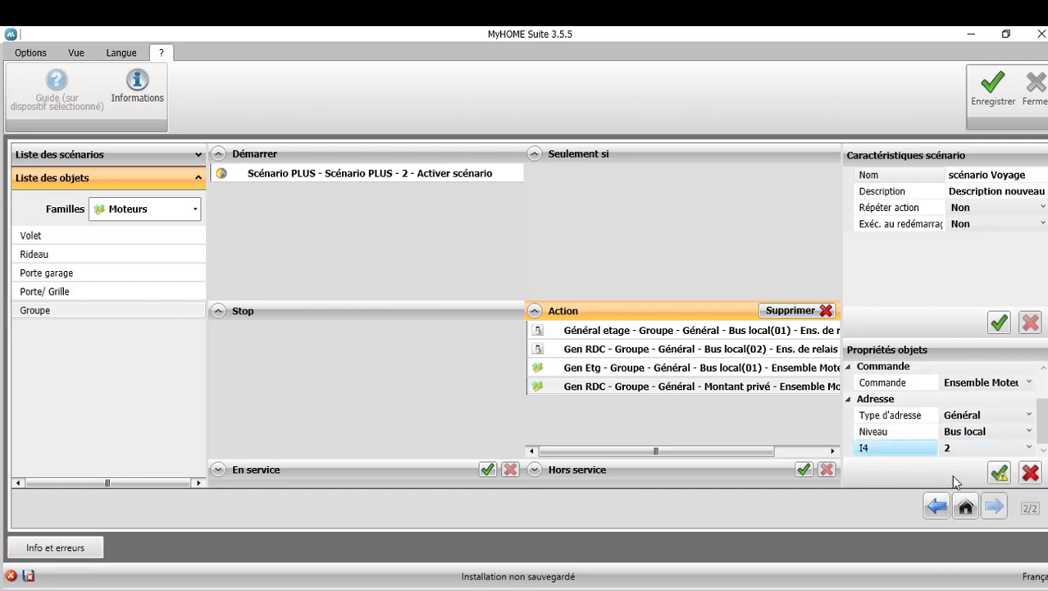
{"action": "left_click", "coordinate": [1000, 476]}
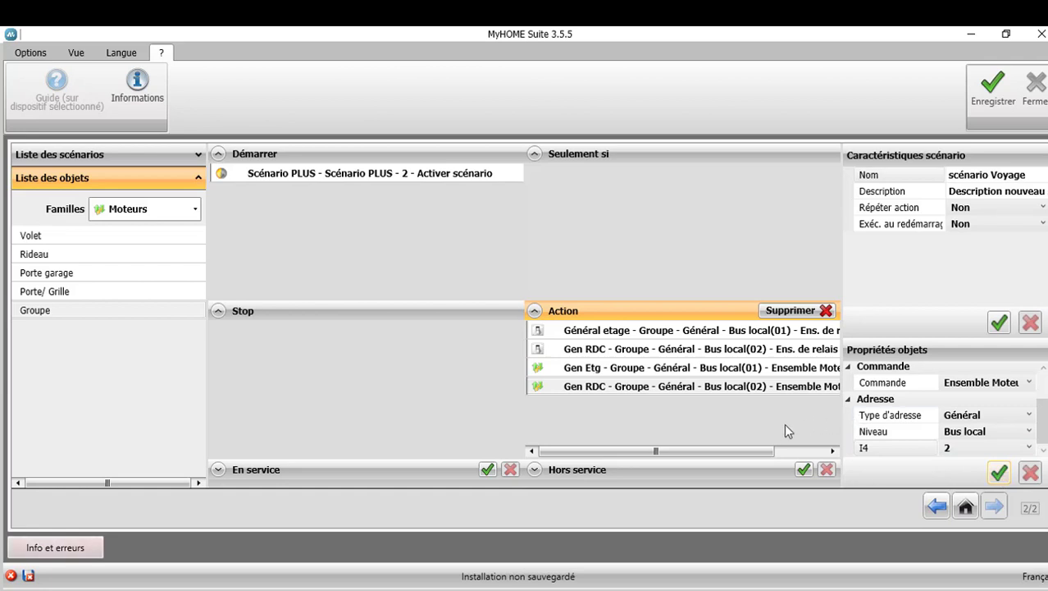
{"action": "left_click", "coordinate": [696, 369]}
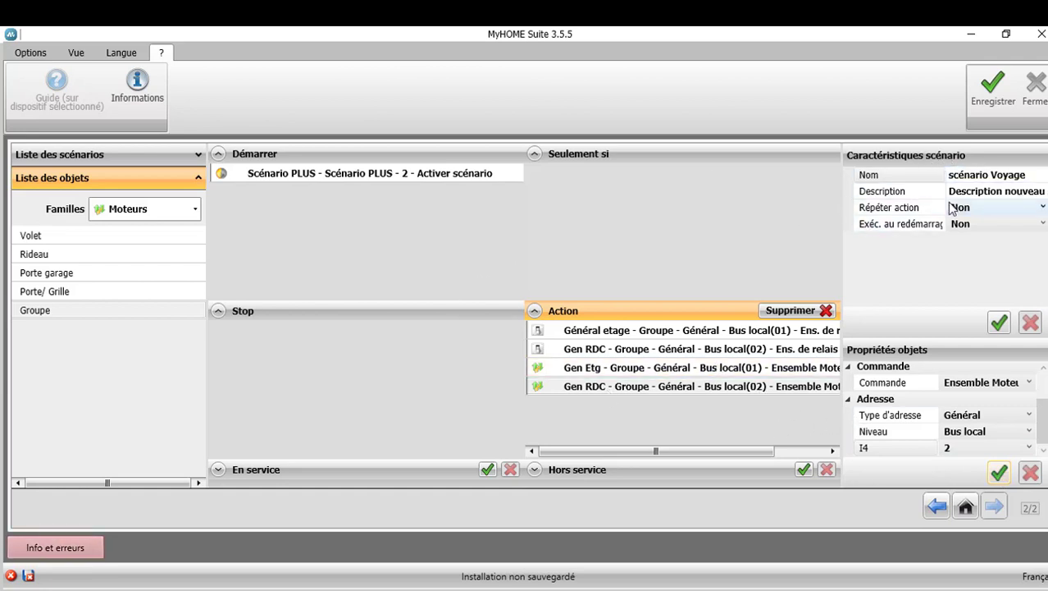
Step: Add a new scenario named "scénario Jardin", apply its characteristics, and show the object list for its Démarrer section
{"action": "left_click", "coordinate": [107, 156]}
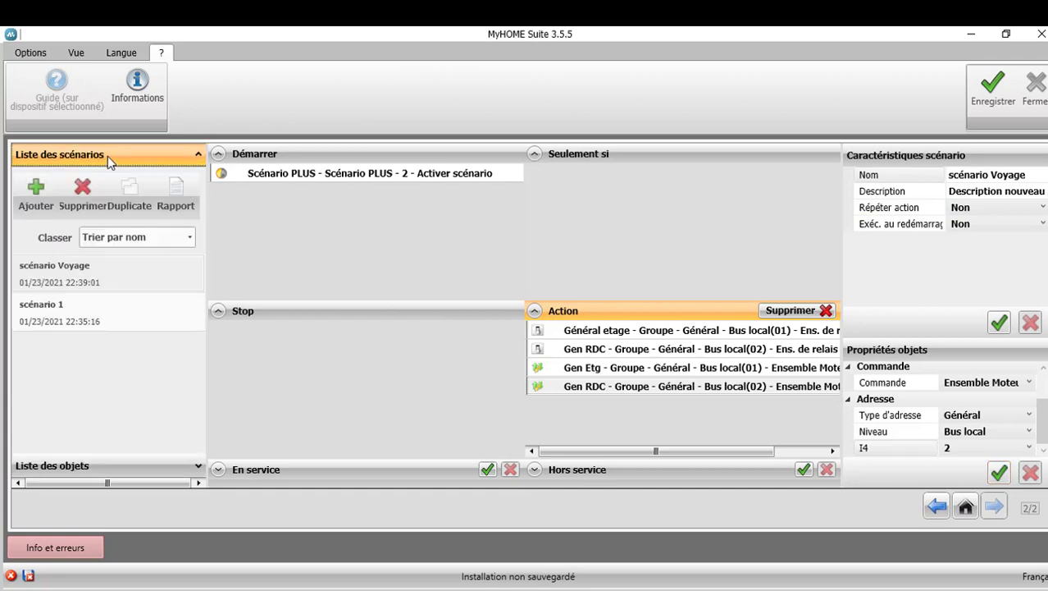
{"action": "left_click", "coordinate": [27, 205]}
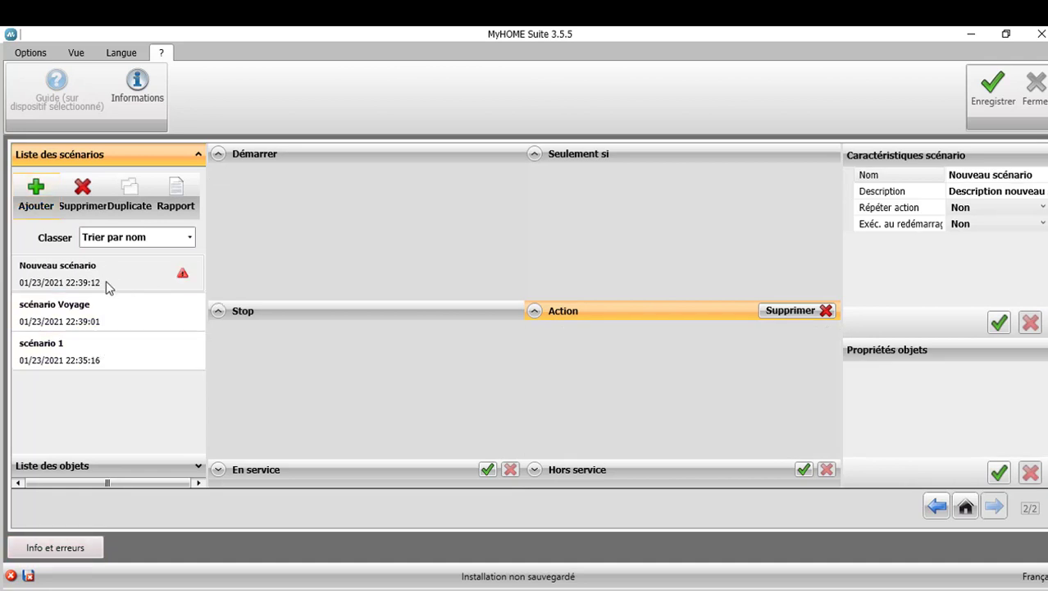
{"action": "left_click", "coordinate": [106, 287]}
{"action": "left_click", "coordinate": [988, 175]}
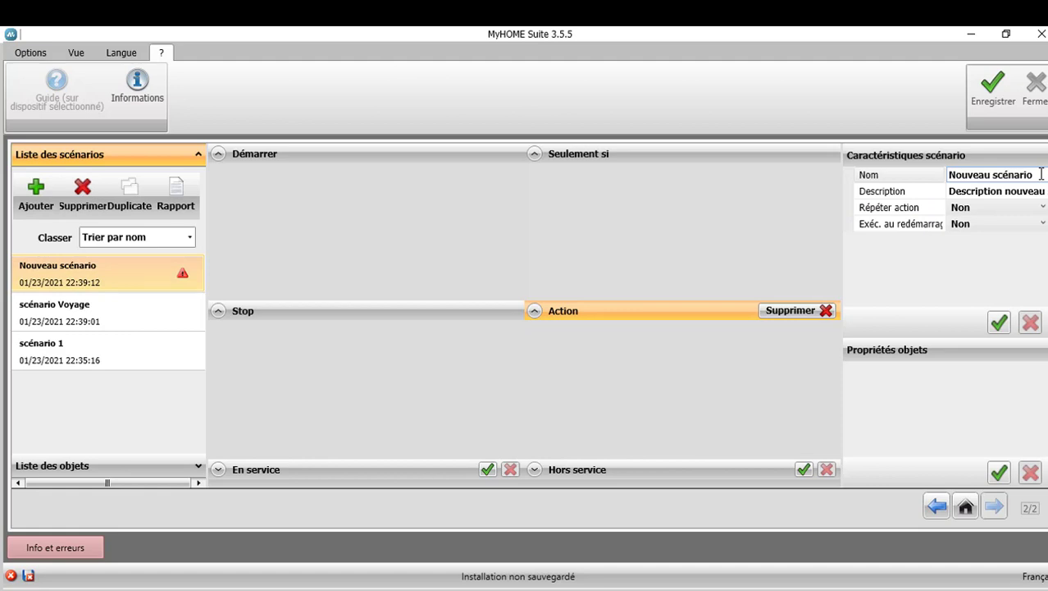
{"action": "left_click_drag", "start_coordinate": [1042, 174], "coordinate": [936, 182]}
{"action": "left_click", "coordinate": [990, 176]}
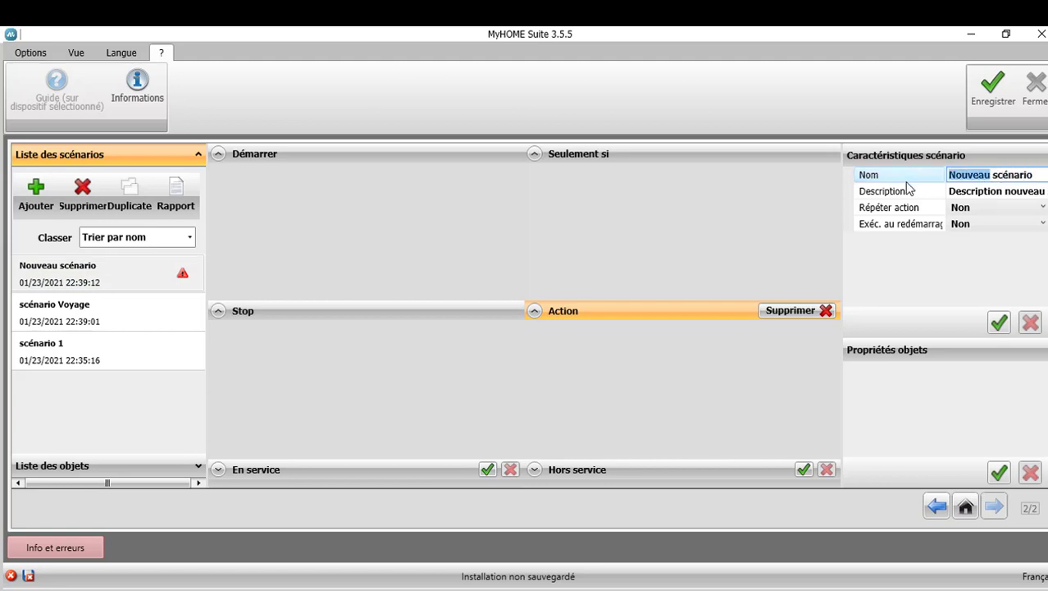
{"action": "key", "text": "BackSpace"}
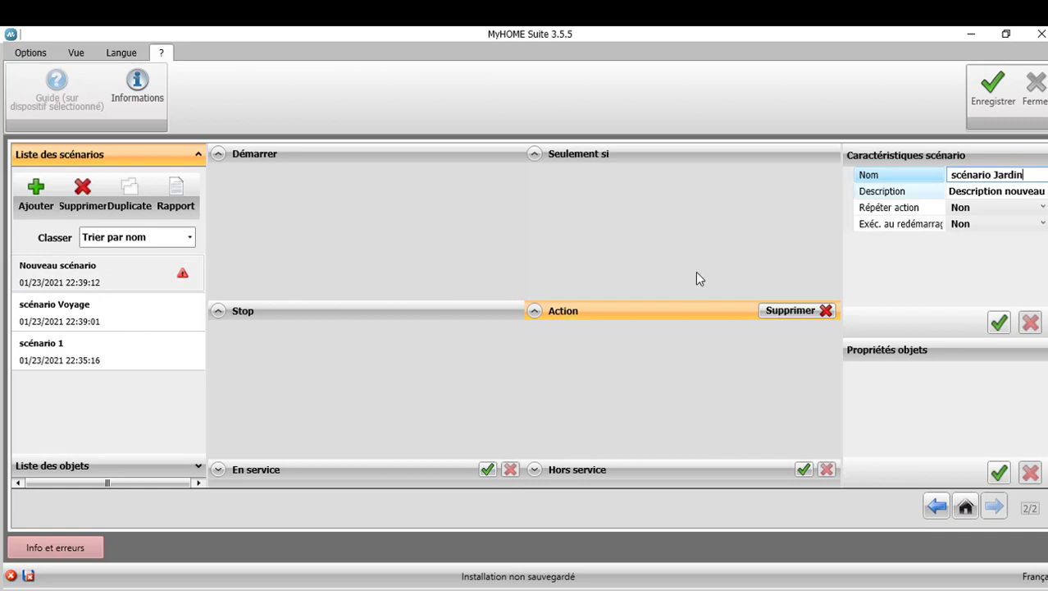
{"action": "left_click", "coordinate": [354, 155]}
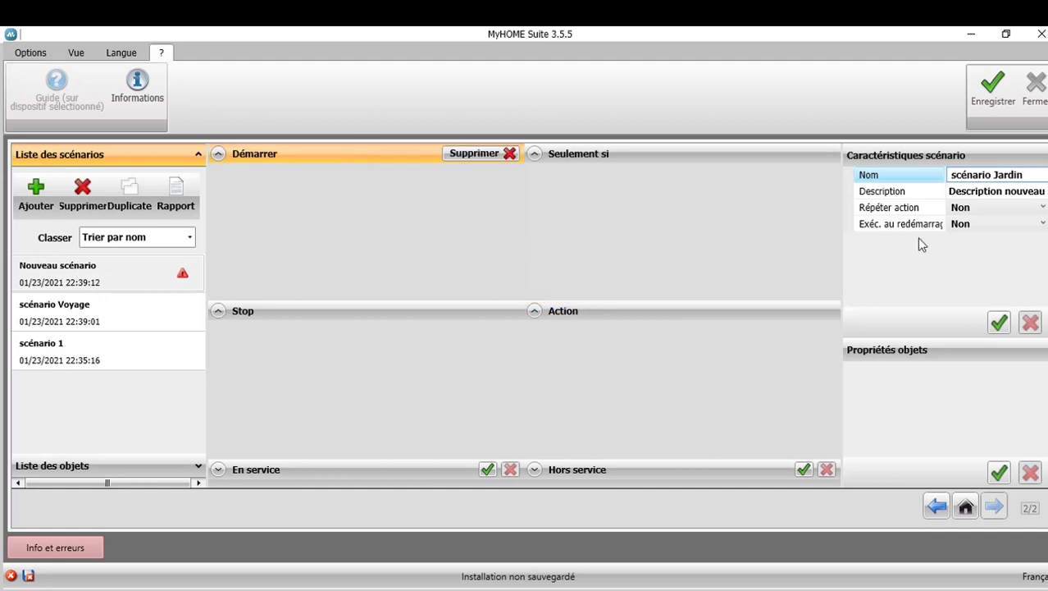
{"action": "left_click", "coordinate": [1000, 324]}
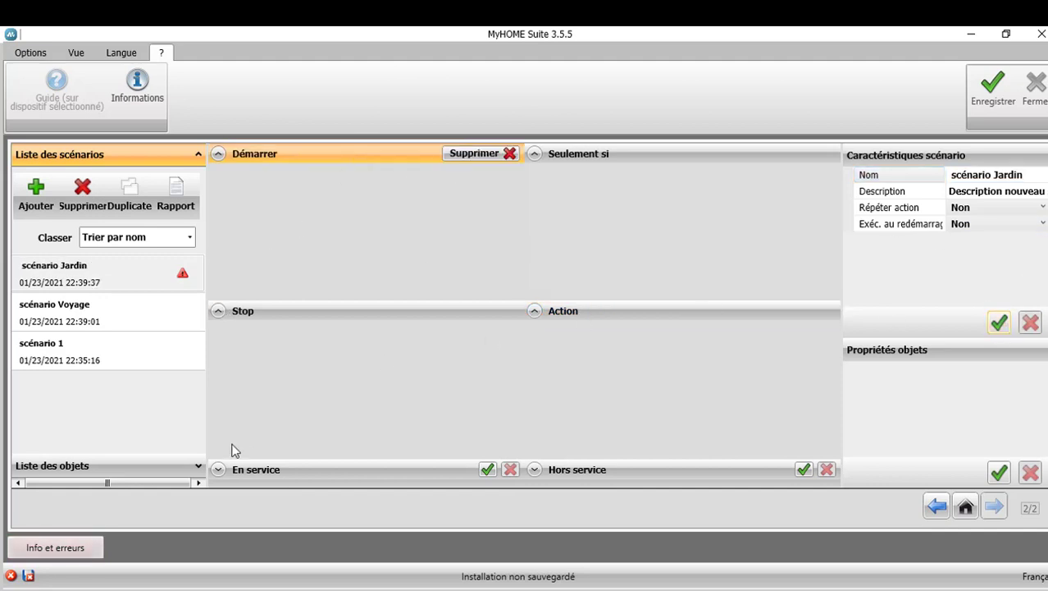
{"action": "left_click", "coordinate": [138, 470]}
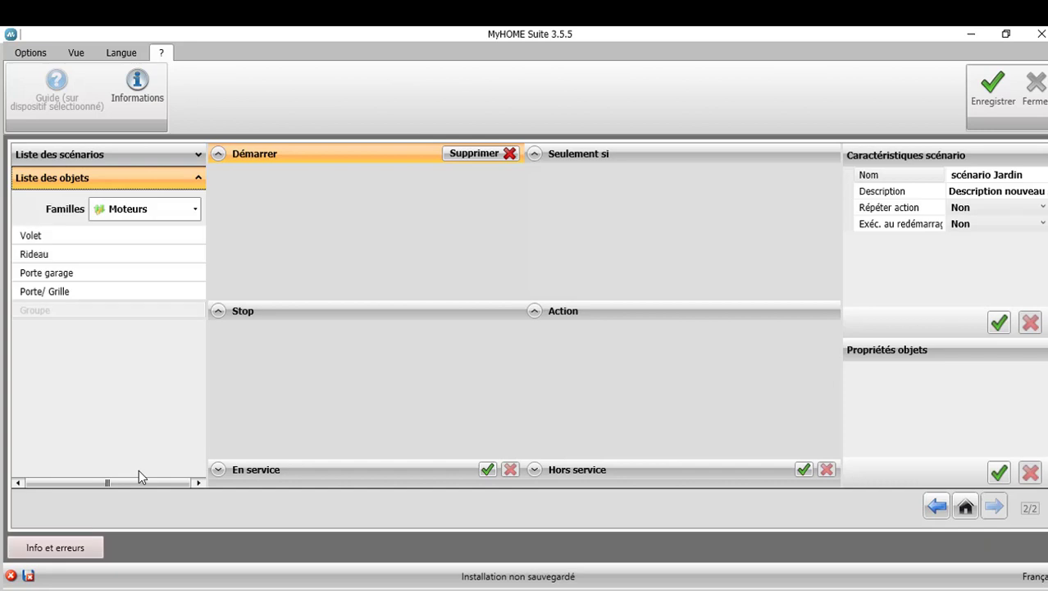
{"action": "left_click", "coordinate": [143, 215]}
{"action": "left_click", "coordinate": [141, 228]}
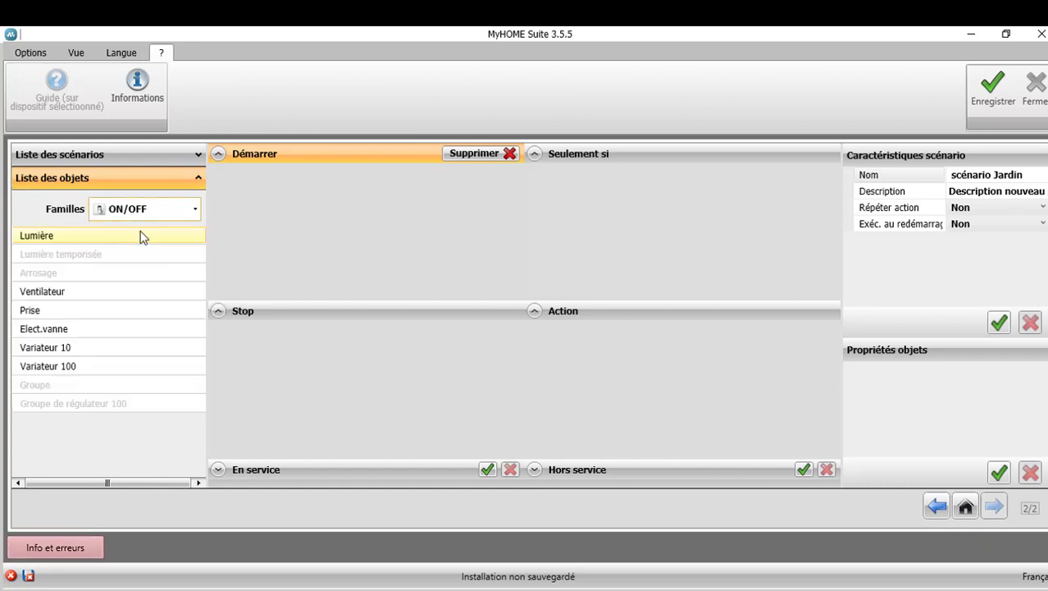
{"action": "double_click", "coordinate": [73, 232]}
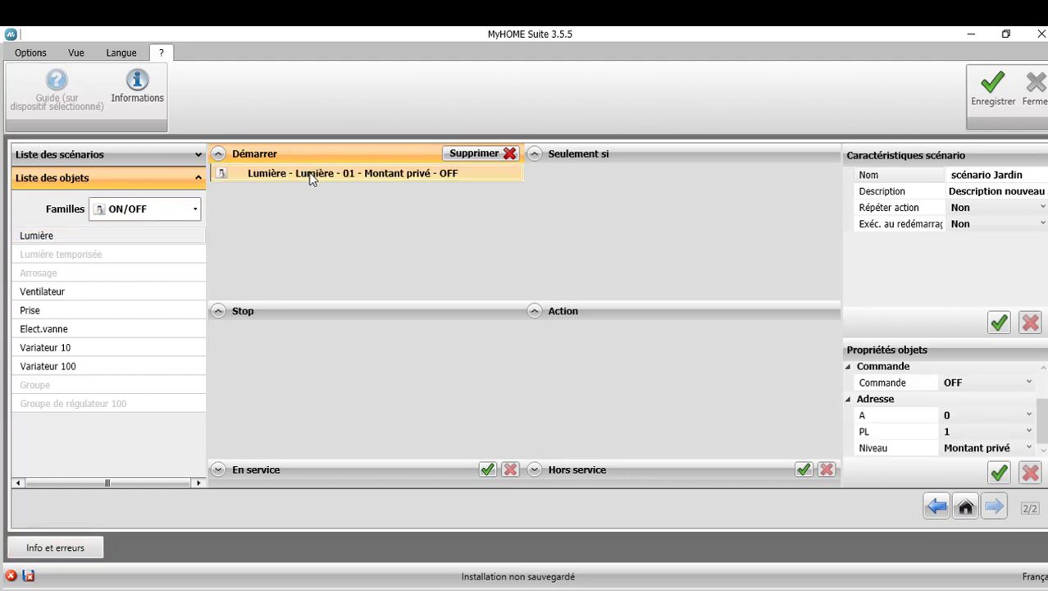
{"action": "left_click", "coordinate": [487, 155]}
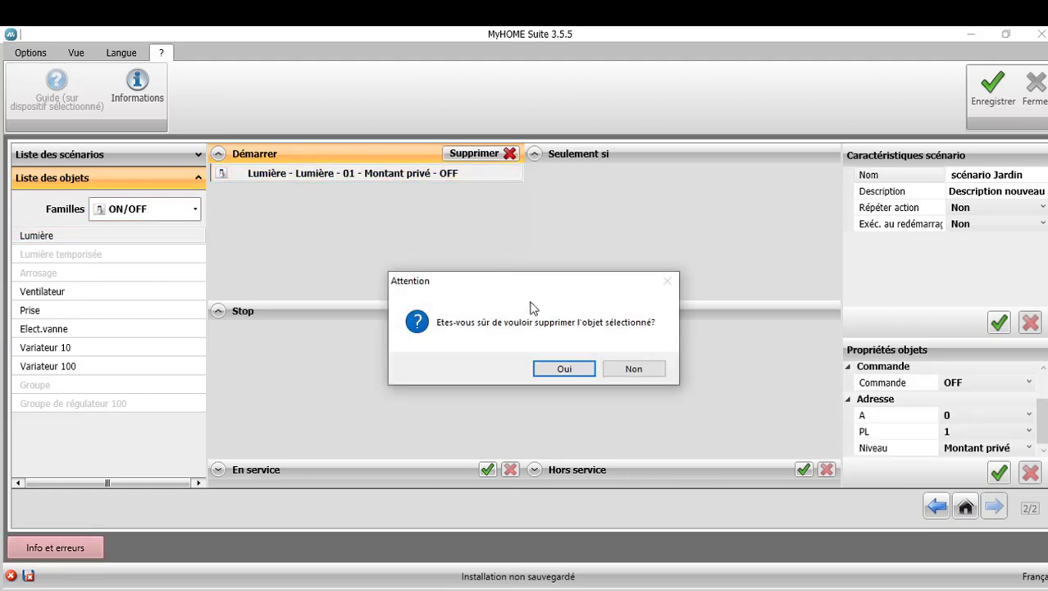
{"action": "left_click", "coordinate": [561, 370]}
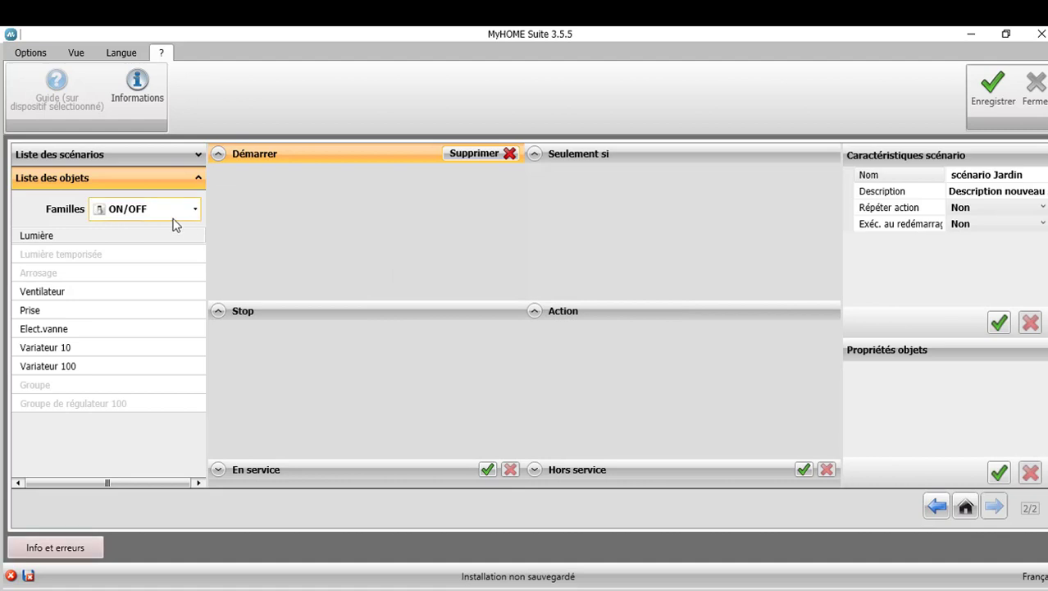
Step: Add a Scénario PLUS object from the Scénarios family to the Démarrer section of scénario Jardin
{"action": "left_click", "coordinate": [174, 215]}
{"action": "left_click", "coordinate": [152, 278]}
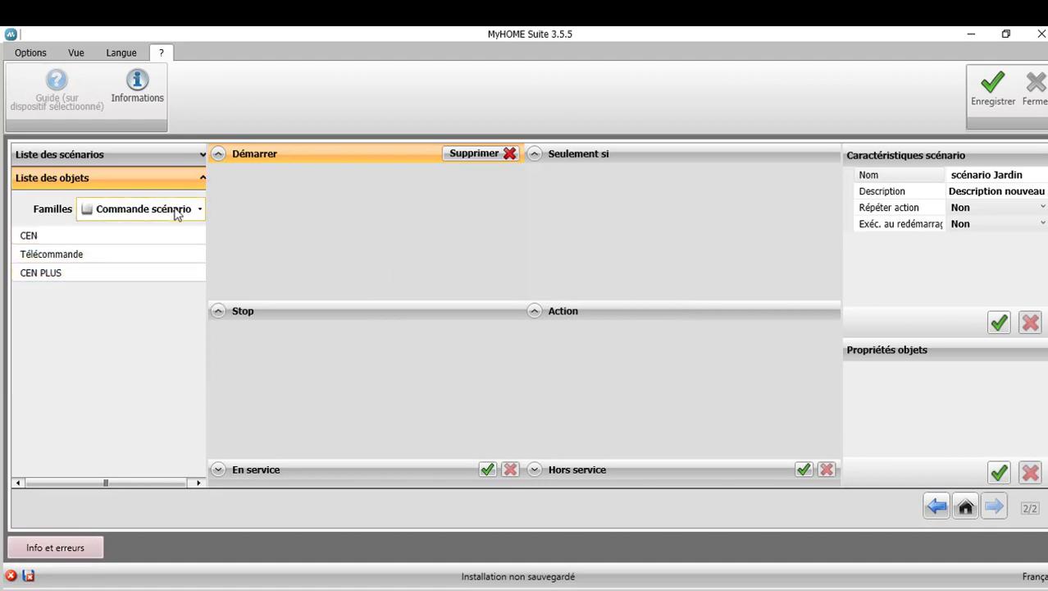
{"action": "left_click", "coordinate": [174, 215]}
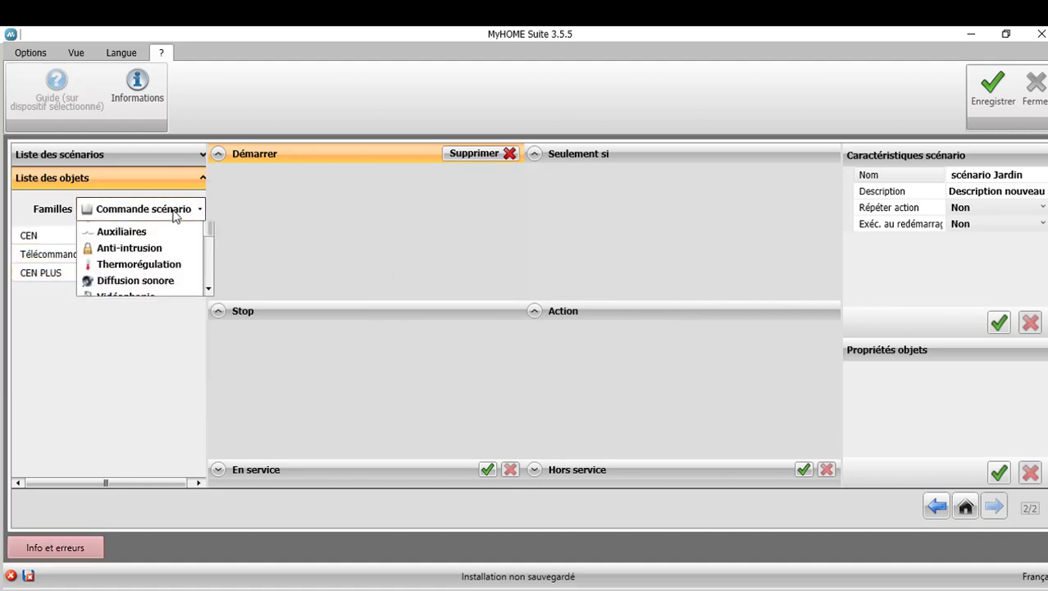
{"action": "left_click", "coordinate": [136, 262]}
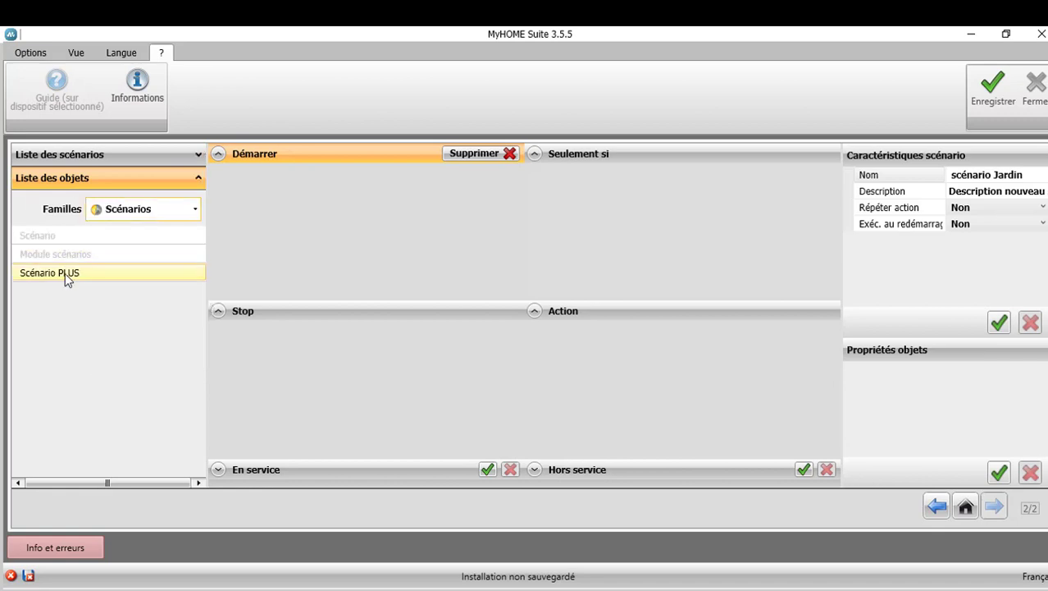
{"action": "double_click", "coordinate": [65, 272]}
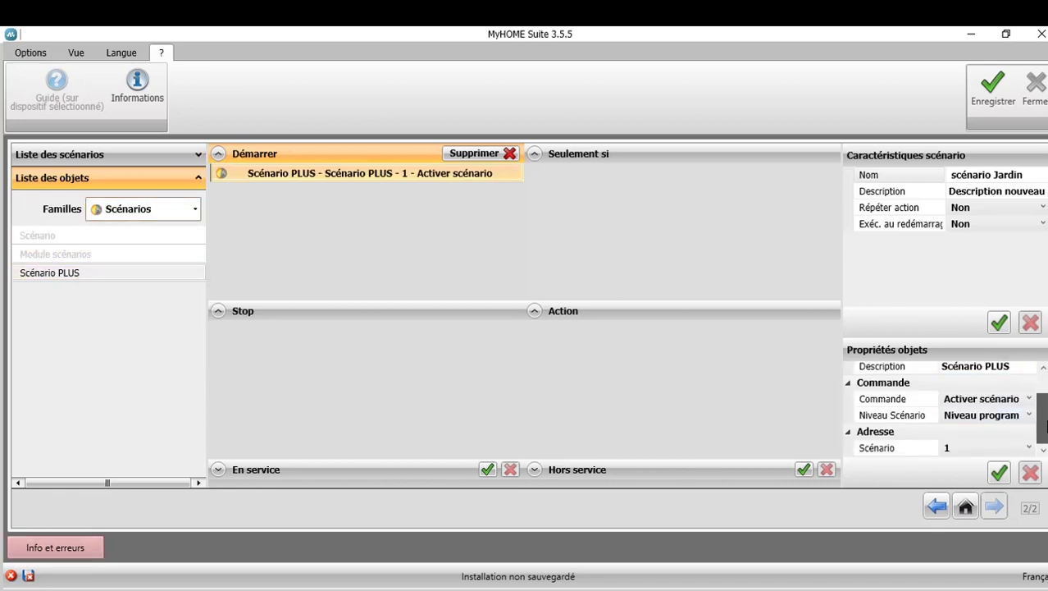
Step: Describe the Scénario PLUS trigger as "ON ECL Jardin", set its scenario number to 3, and apply the object properties
{"action": "left_click", "coordinate": [905, 371]}
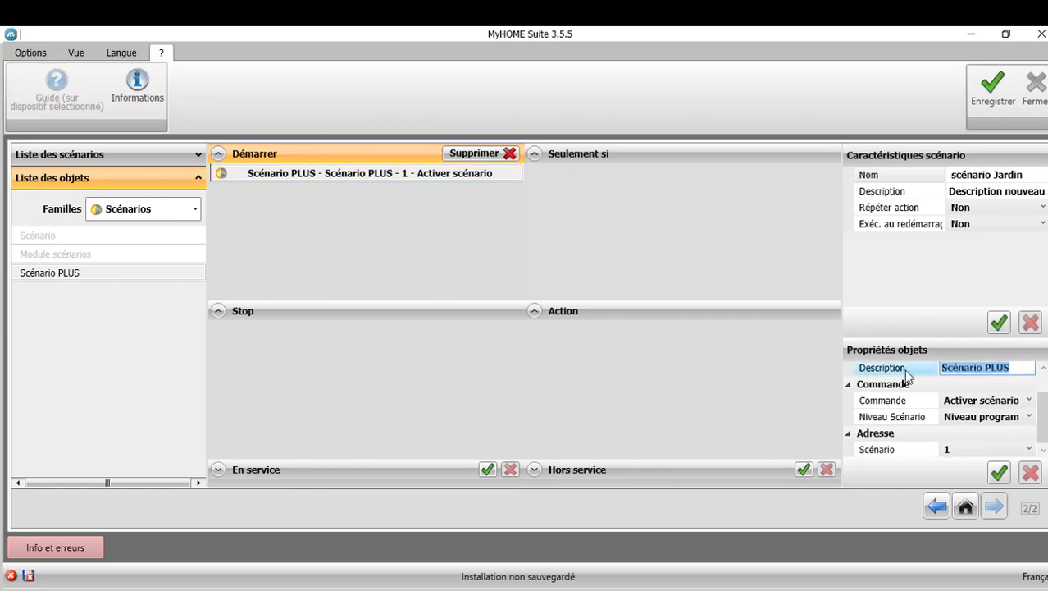
{"action": "type", "text": "ON ECL Jardin"}
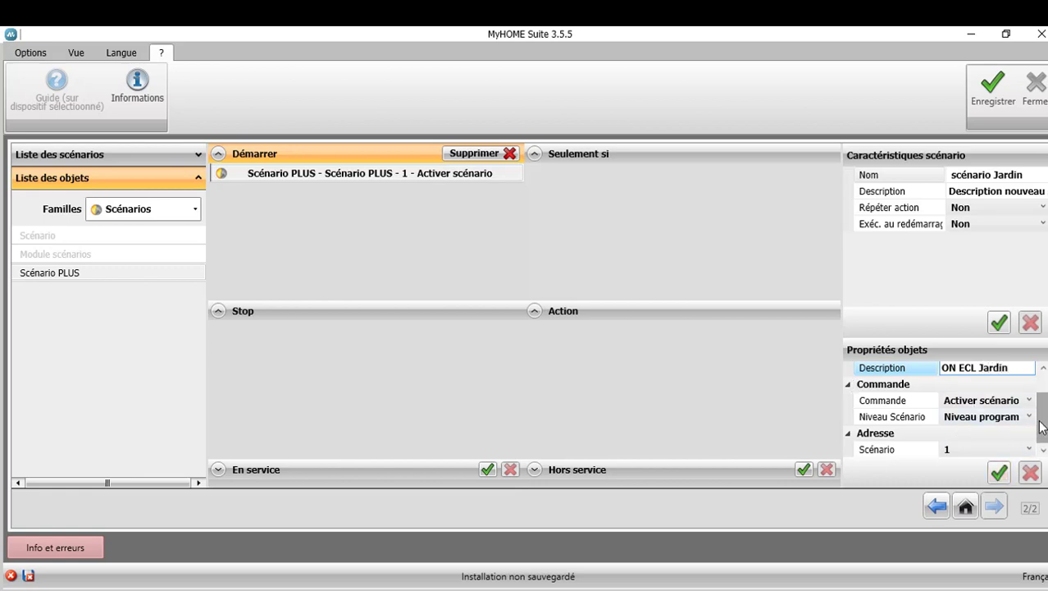
{"action": "left_click", "coordinate": [1043, 452]}
{"action": "left_click", "coordinate": [1018, 449]}
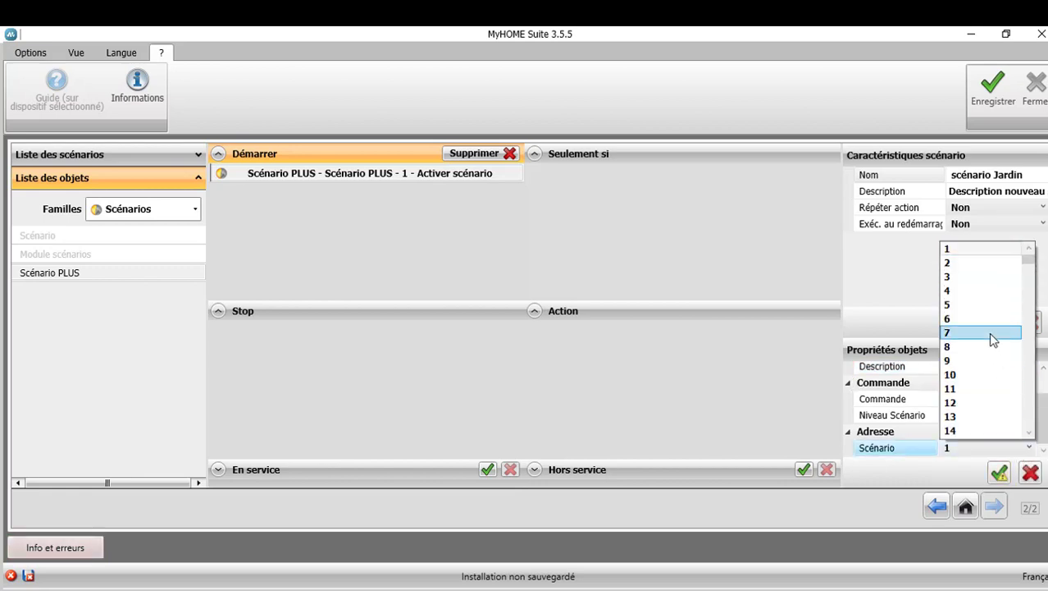
{"action": "left_click", "coordinate": [970, 279]}
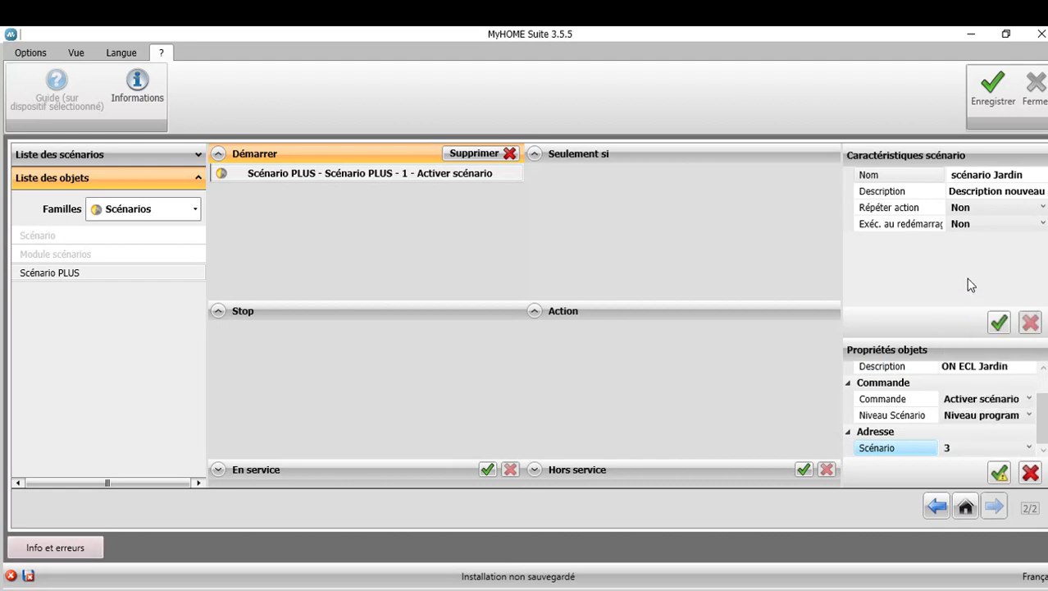
{"action": "left_click", "coordinate": [999, 475]}
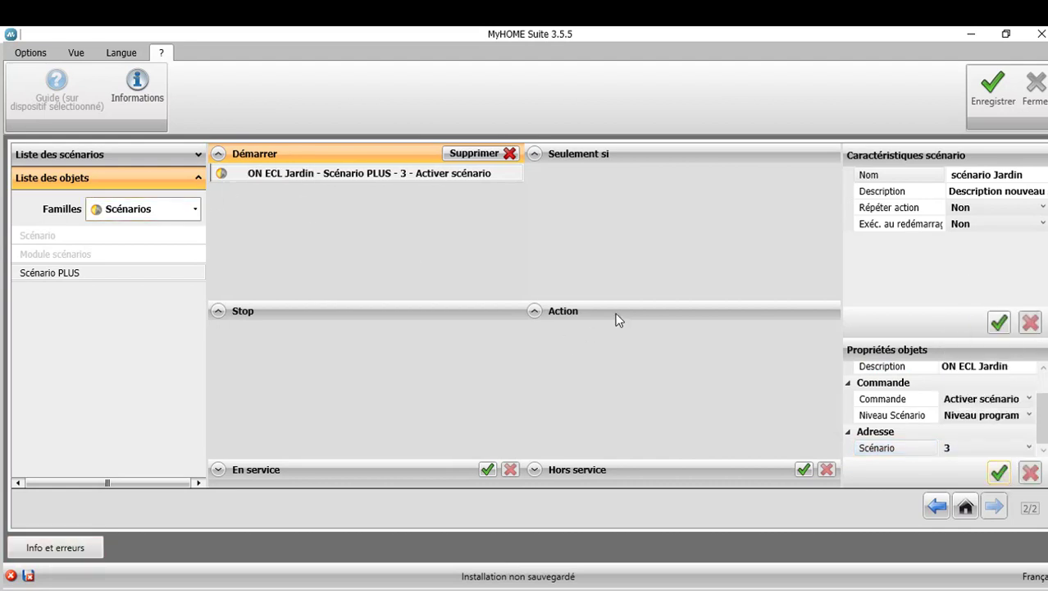
Step: Add two Lumière objects from the ON/OFF family to the Action section
{"action": "left_click", "coordinate": [617, 316]}
{"action": "left_click", "coordinate": [197, 211]}
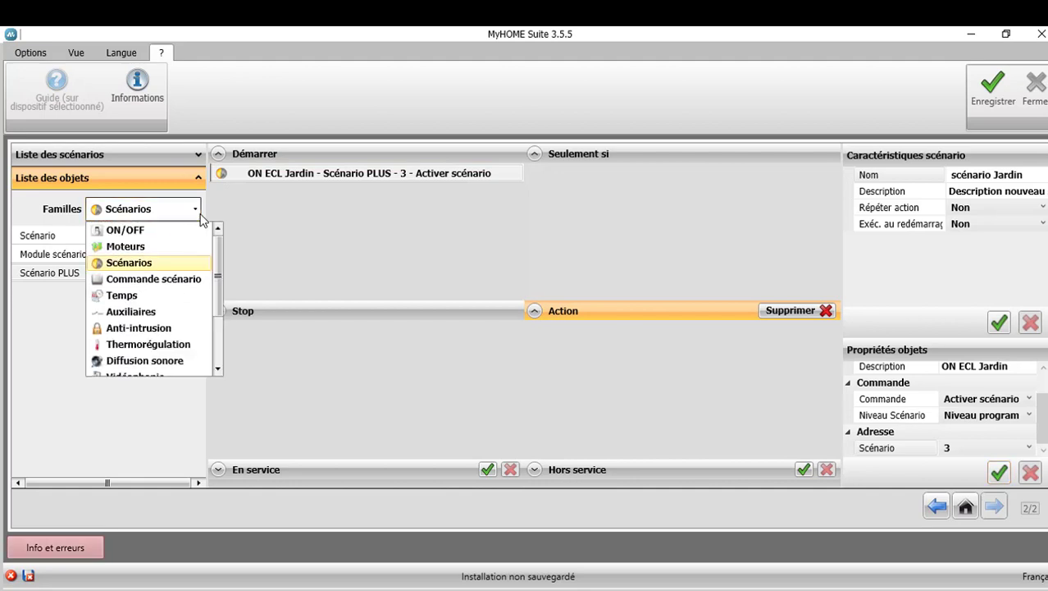
{"action": "left_click", "coordinate": [151, 231]}
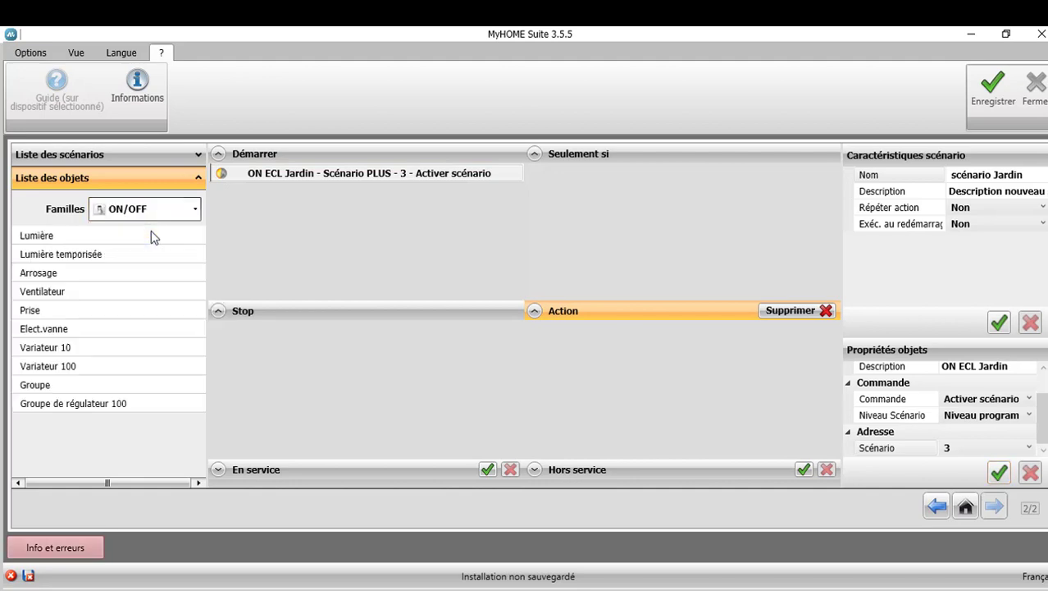
{"action": "double_click", "coordinate": [67, 240]}
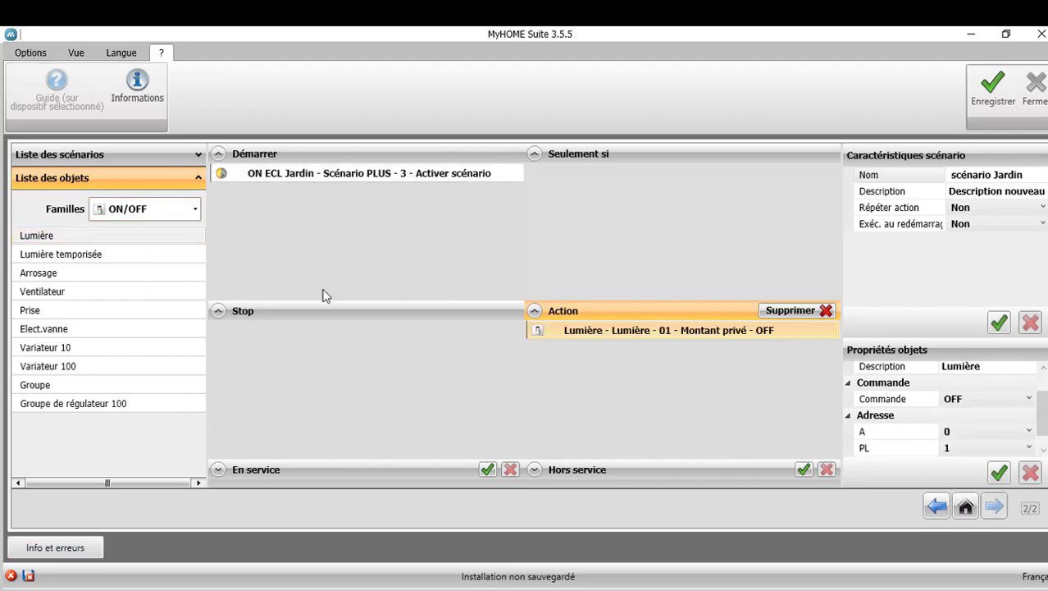
{"action": "double_click", "coordinate": [61, 238]}
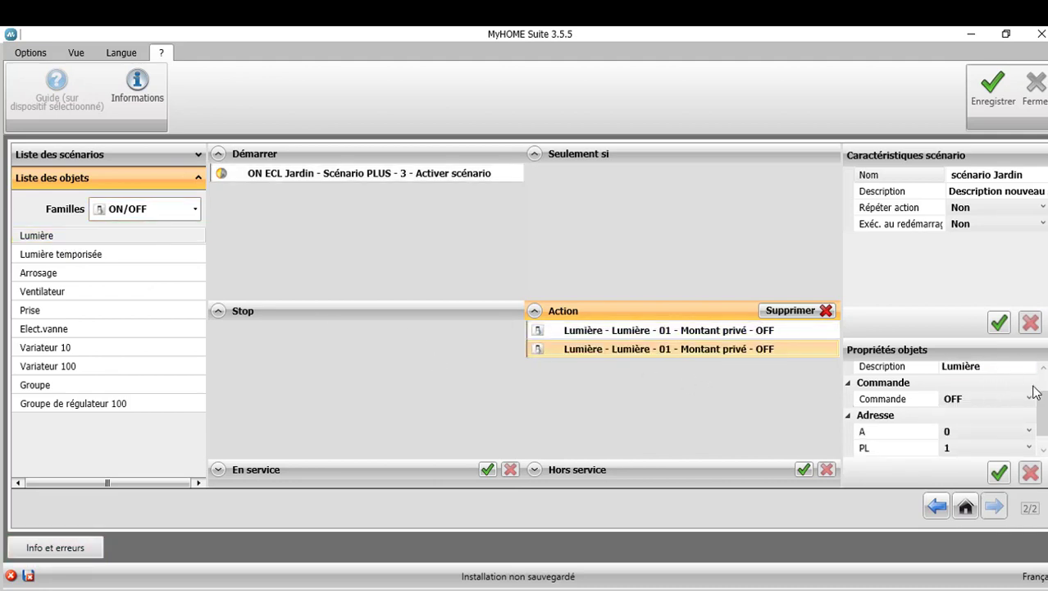
Step: Set the second light to Lum. ON with A 4, level Bus local and I4 2, and apply its properties
{"action": "left_click", "coordinate": [1008, 400]}
{"action": "left_click", "coordinate": [962, 425]}
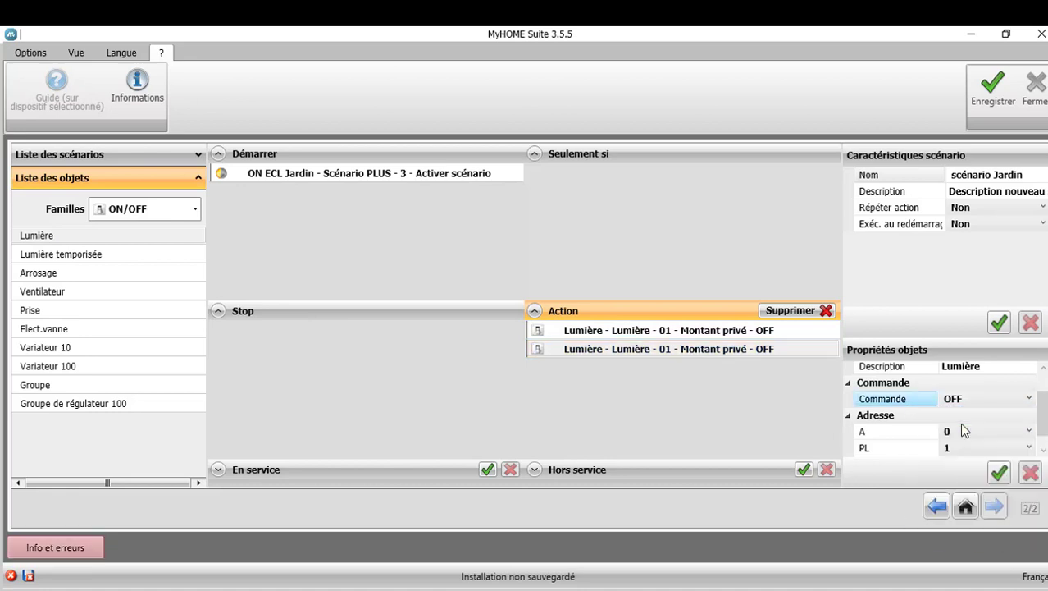
{"action": "left_click", "coordinate": [1029, 432]}
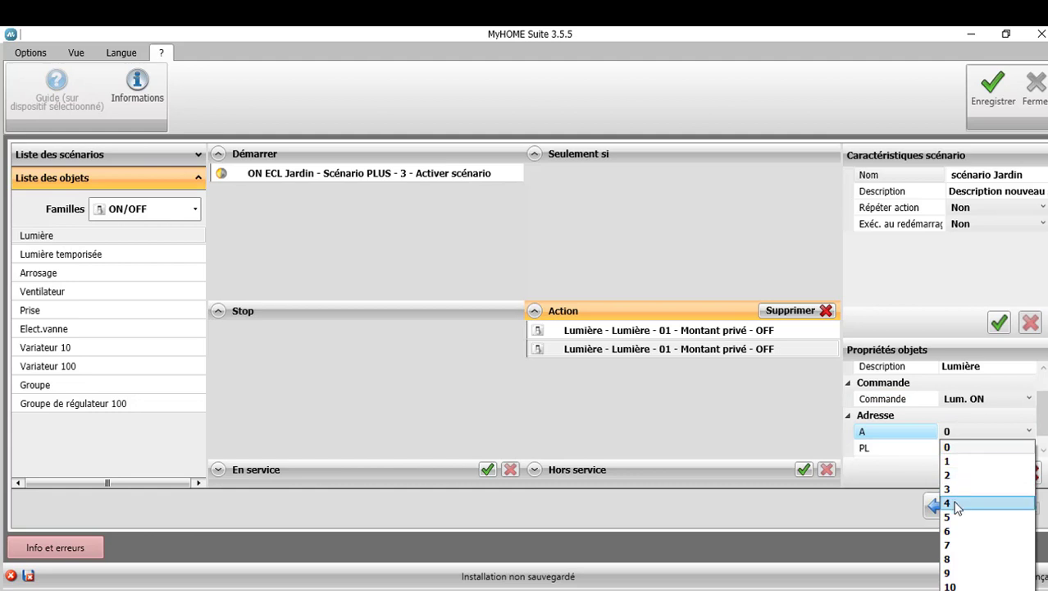
{"action": "left_click", "coordinate": [972, 502]}
{"action": "scroll", "coordinate": [1035, 435], "scroll_direction": "down", "scroll_amount": 1}
{"action": "left_click", "coordinate": [1028, 447]}
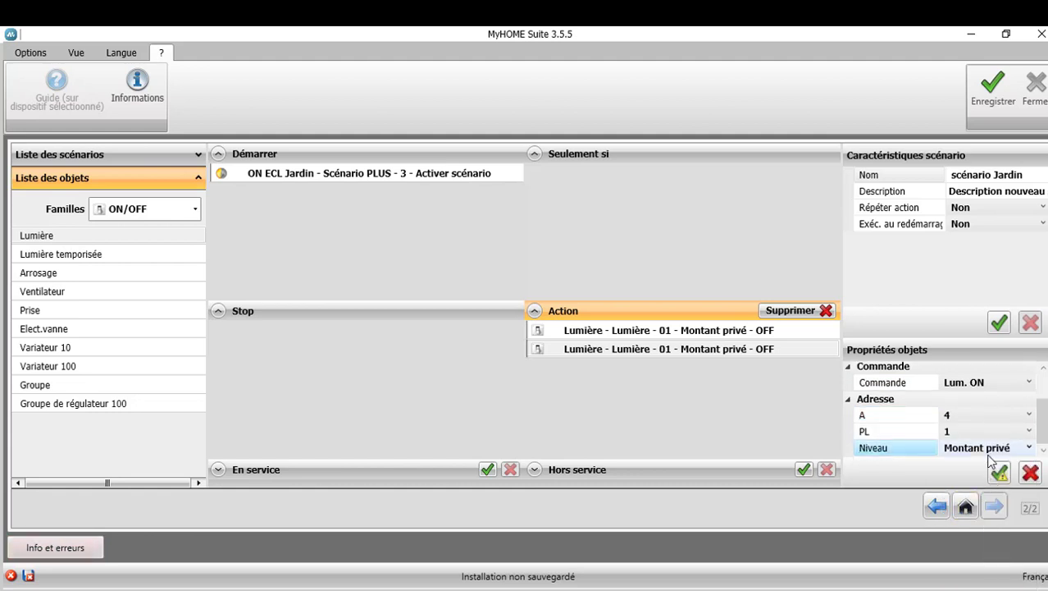
{"action": "left_click", "coordinate": [1029, 447]}
{"action": "left_click", "coordinate": [1009, 479]}
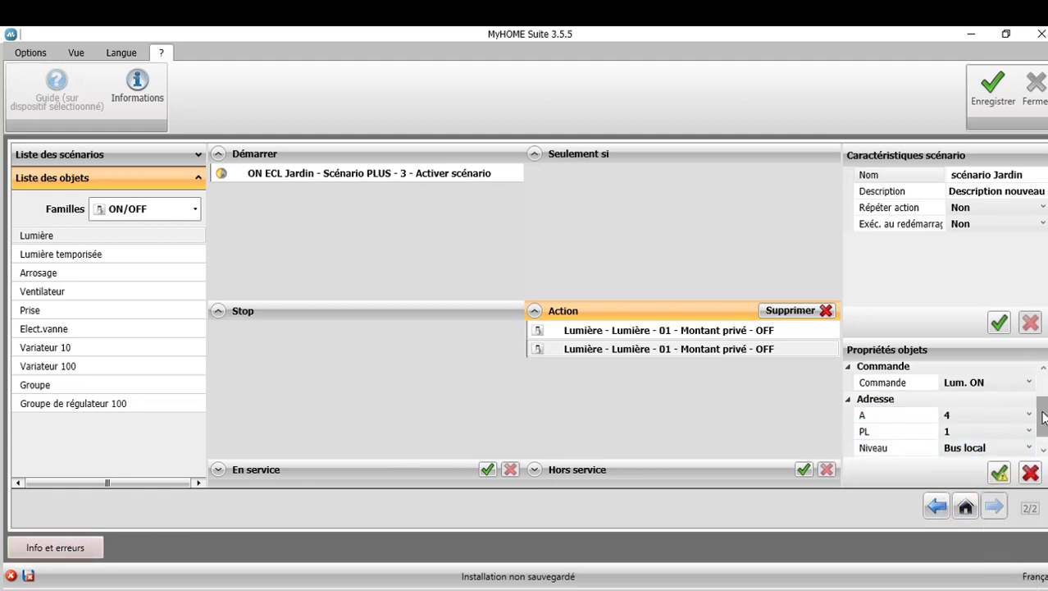
{"action": "scroll", "coordinate": [1036, 418], "scroll_direction": "down", "scroll_amount": 1}
{"action": "left_click", "coordinate": [1009, 449]}
{"action": "left_click", "coordinate": [949, 478]}
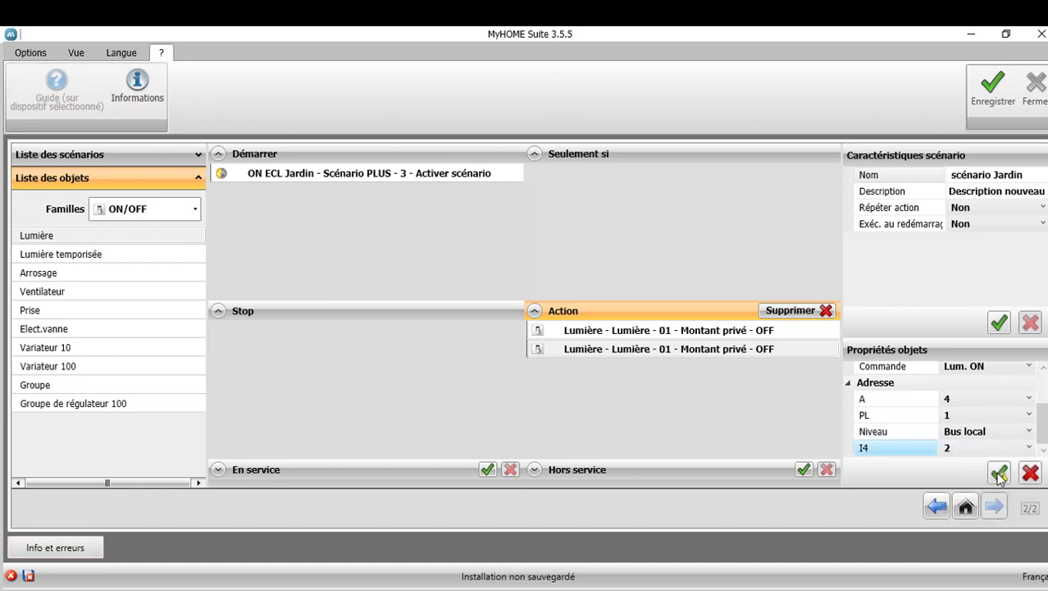
{"action": "left_click", "coordinate": [999, 472]}
Step: Set the first light to Lum. ON with A 4, PL 2 and level Bus local with I4 1, and apply its properties
{"action": "left_click", "coordinate": [702, 330]}
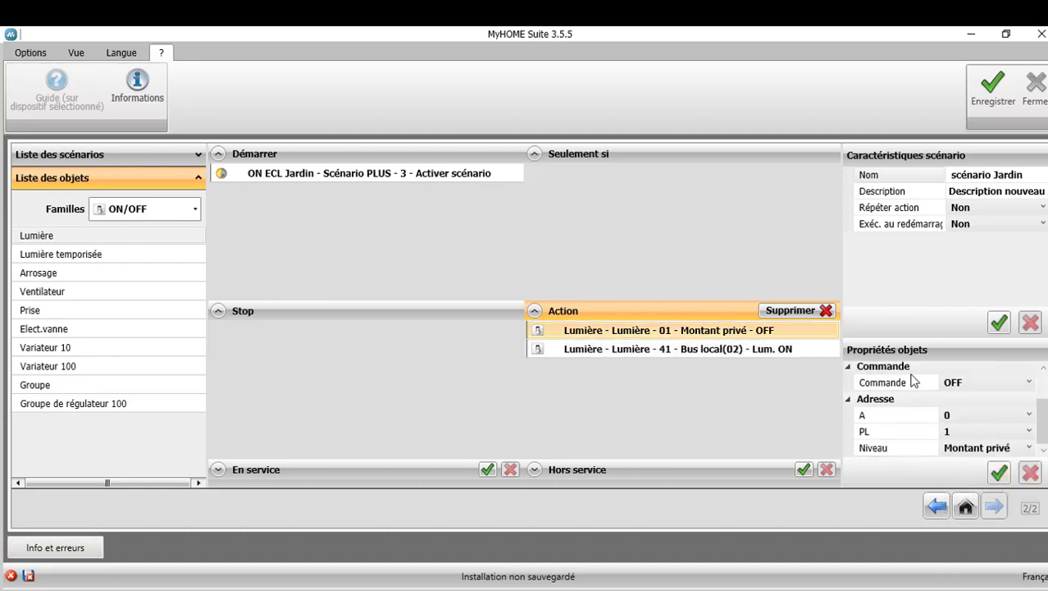
{"action": "left_click", "coordinate": [1028, 382]}
{"action": "left_click", "coordinate": [976, 412]}
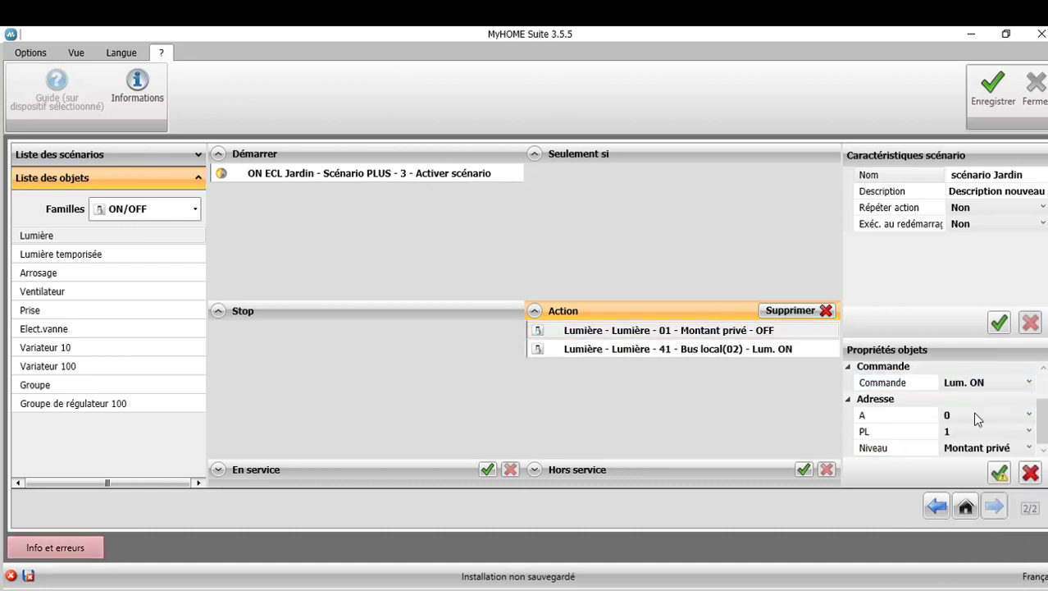
{"action": "left_click", "coordinate": [998, 418]}
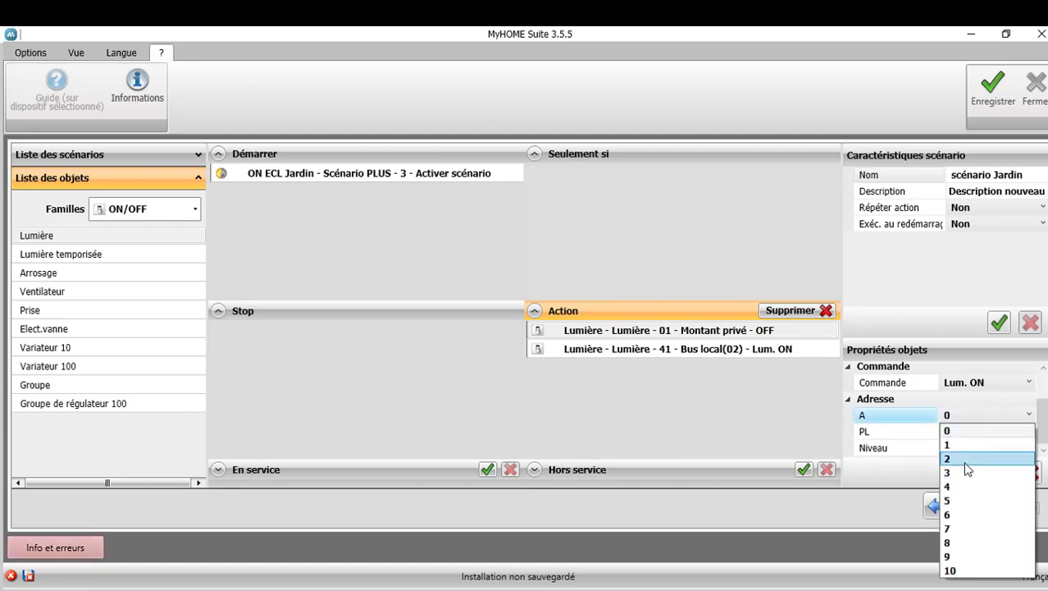
{"action": "left_click", "coordinate": [956, 486]}
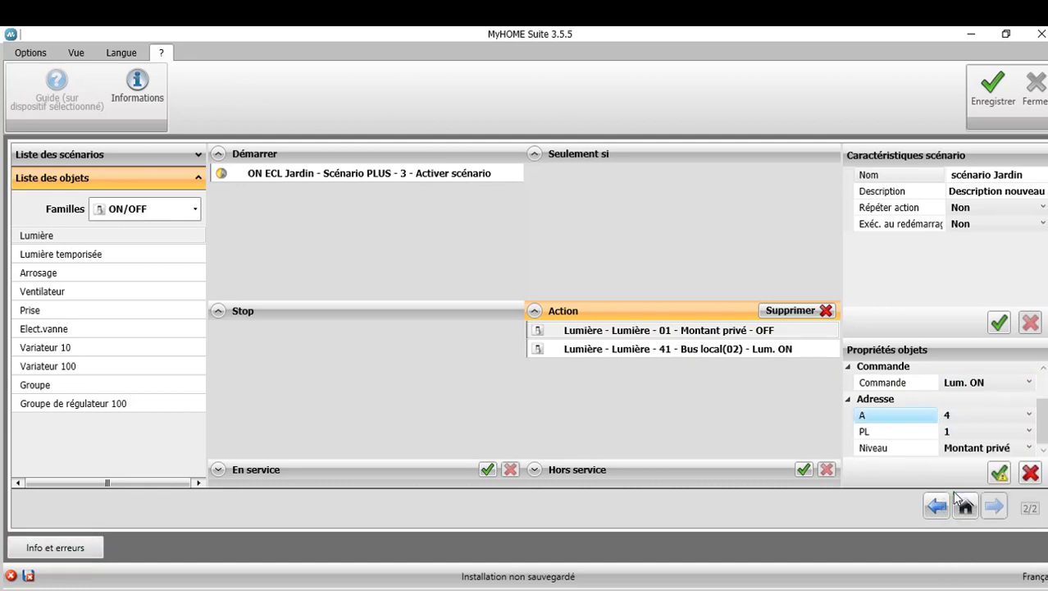
{"action": "left_click", "coordinate": [992, 430]}
{"action": "left_click", "coordinate": [980, 247]}
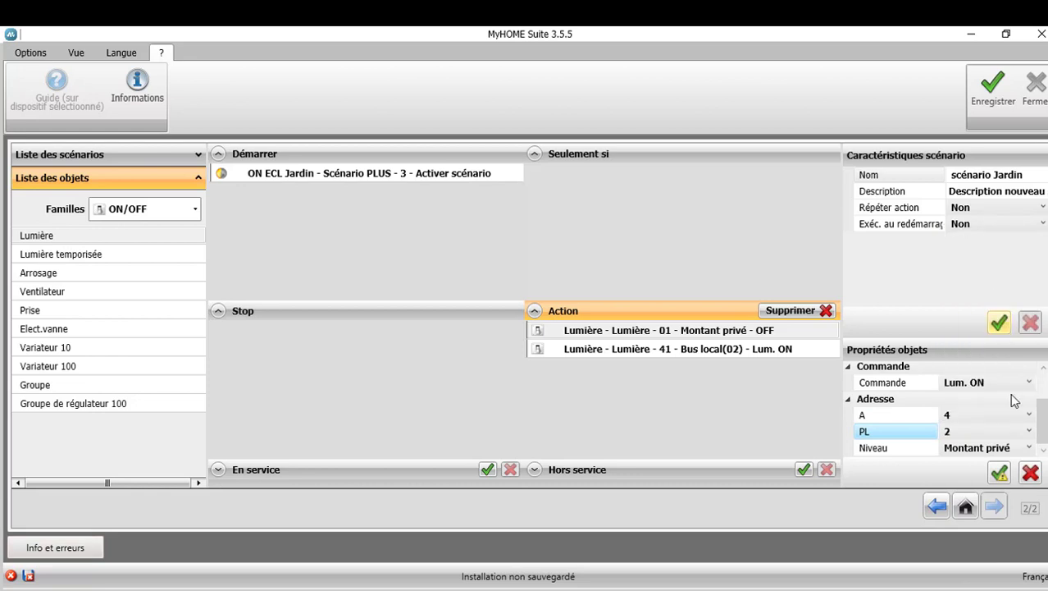
{"action": "left_click", "coordinate": [1009, 447]}
{"action": "left_click", "coordinate": [1008, 479]}
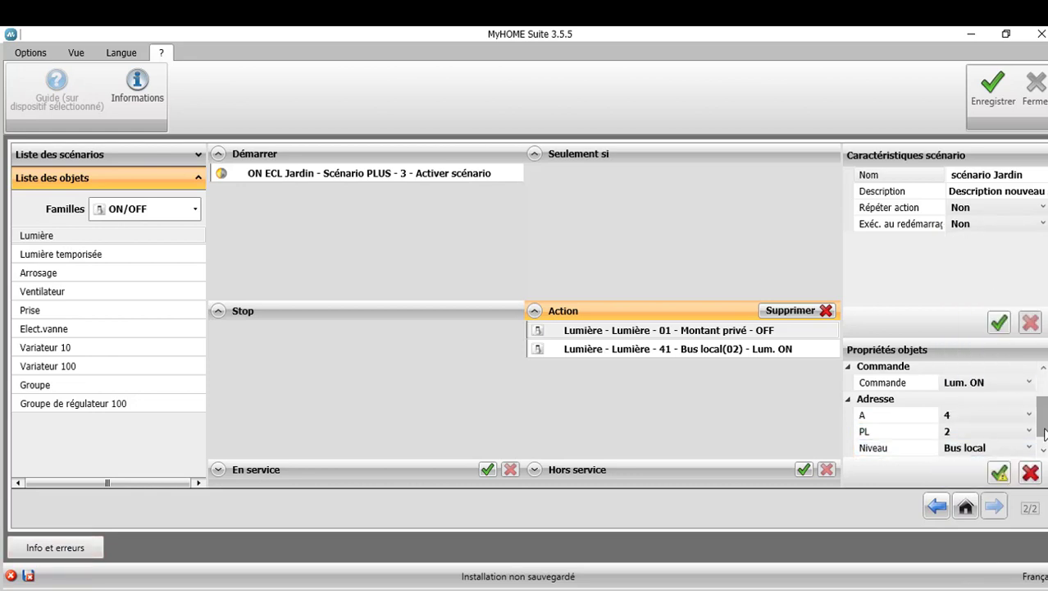
{"action": "left_click", "coordinate": [999, 474]}
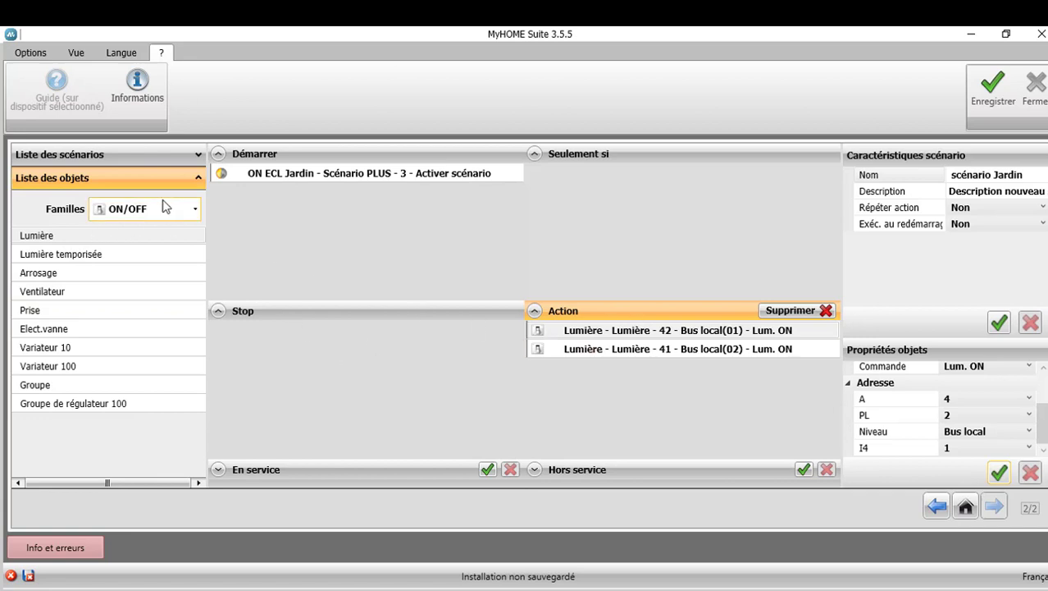
Step: Add a Volet object from the Moteurs family to the Action section
{"action": "left_click", "coordinate": [196, 210]}
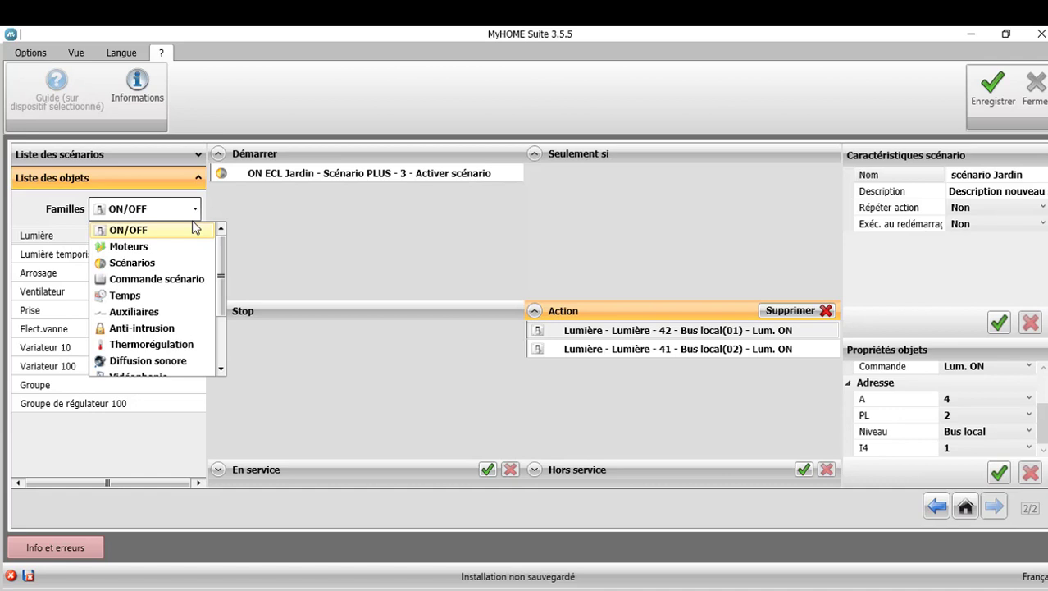
{"action": "left_click", "coordinate": [160, 247]}
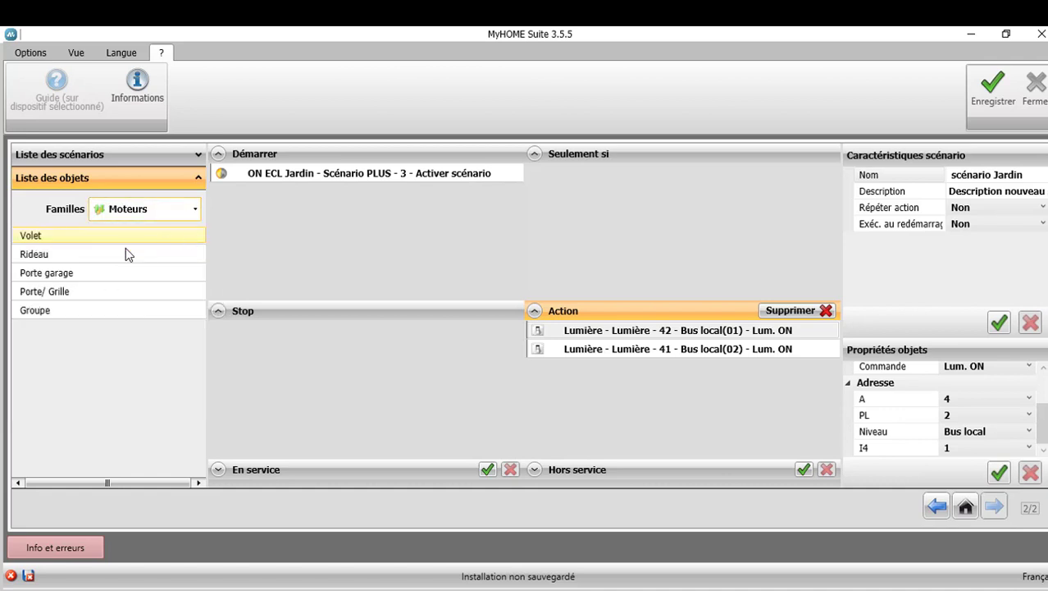
{"action": "double_click", "coordinate": [68, 238]}
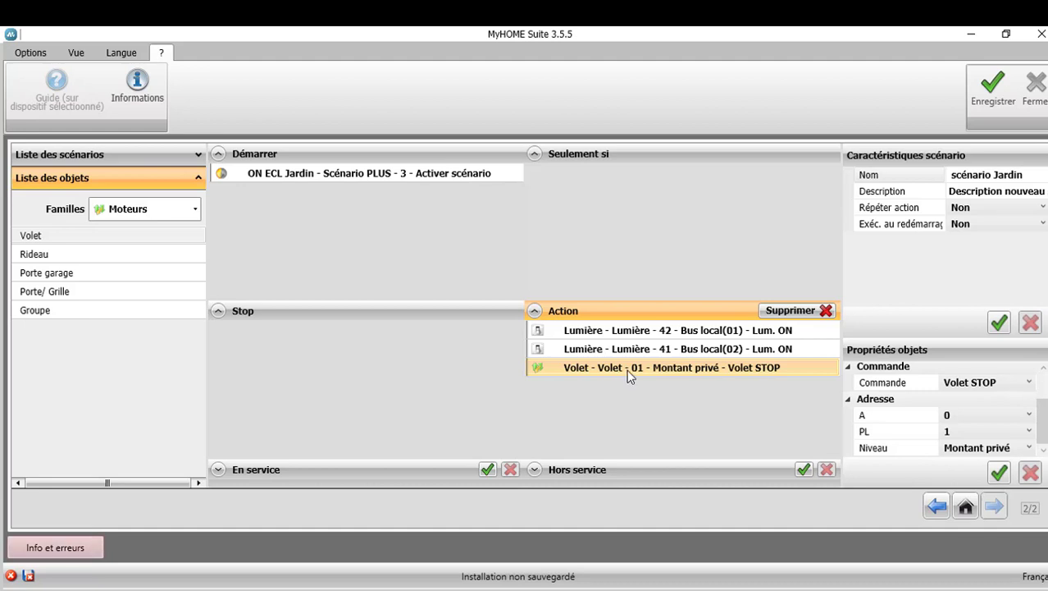
Step: Set the shutter's command to Volet MONTÉE with A 2 and level Bus local with I4 1, and apply its properties
{"action": "left_click", "coordinate": [1008, 383]}
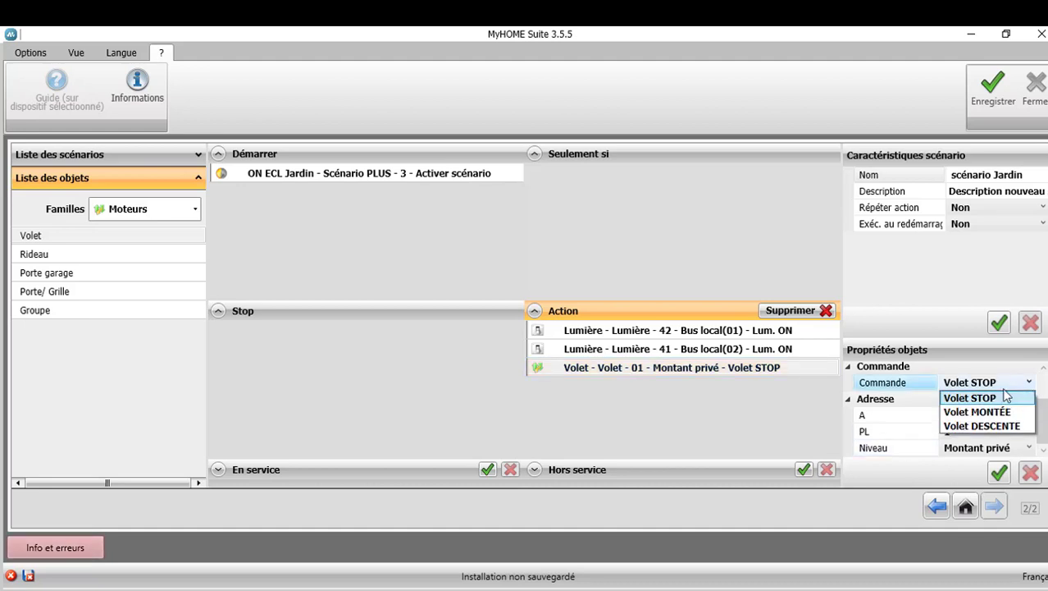
{"action": "left_click", "coordinate": [992, 411]}
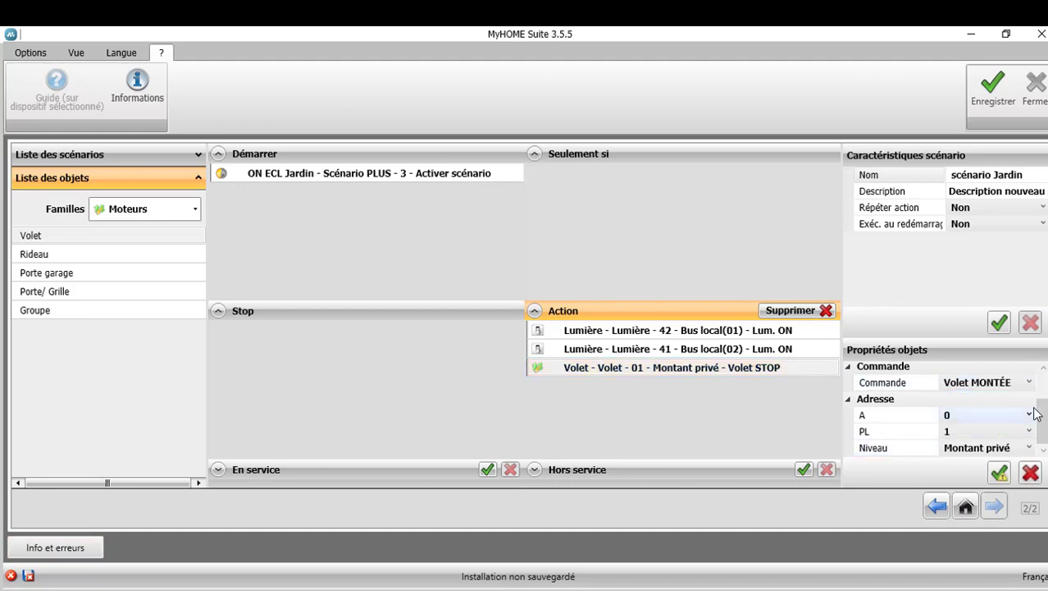
{"action": "left_click", "coordinate": [1027, 416]}
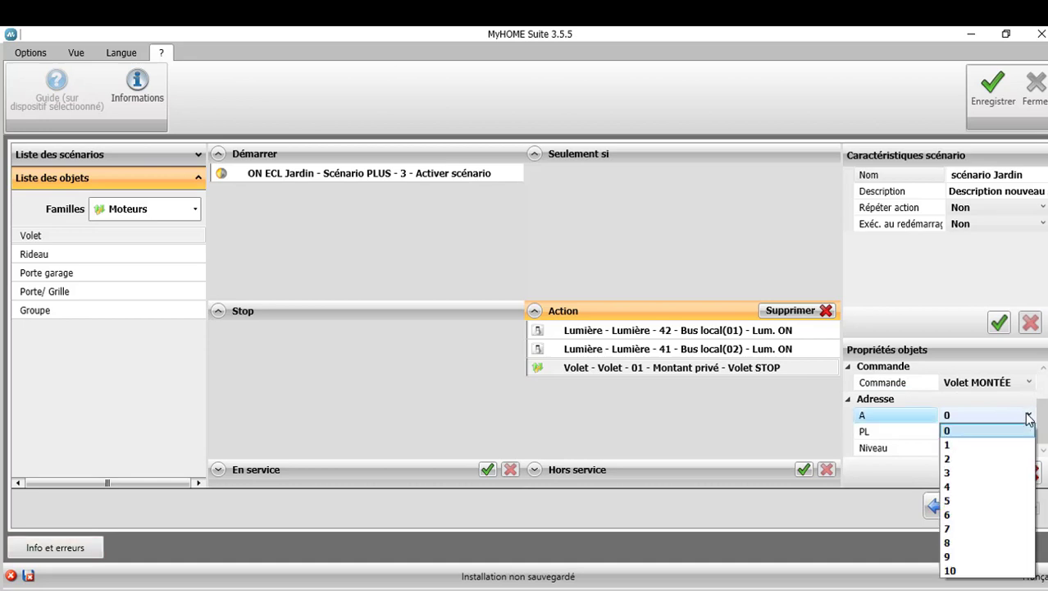
{"action": "left_click", "coordinate": [960, 458]}
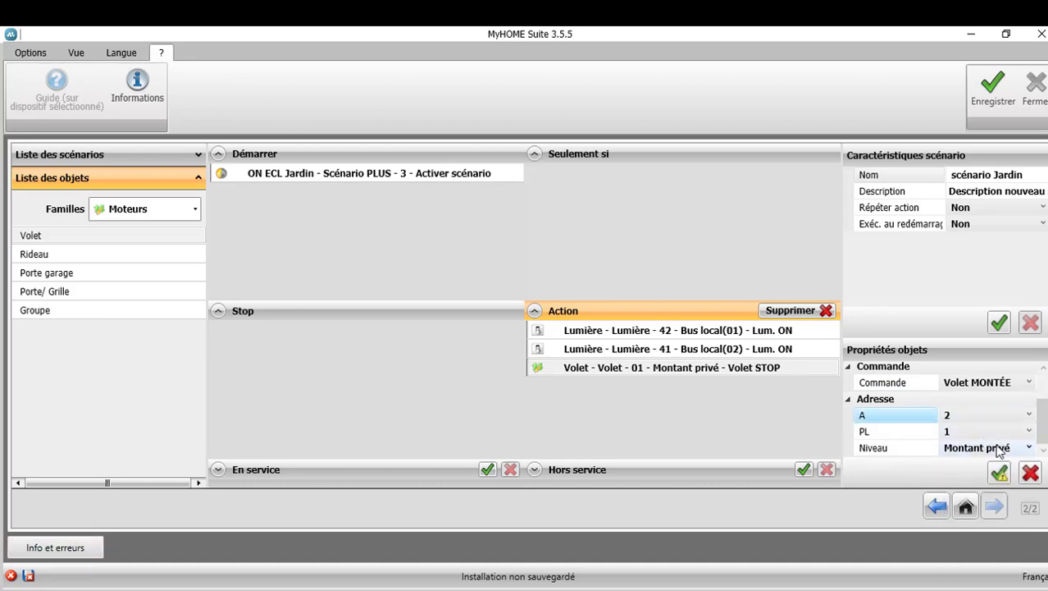
{"action": "left_click", "coordinate": [1005, 447]}
{"action": "left_click", "coordinate": [989, 462]}
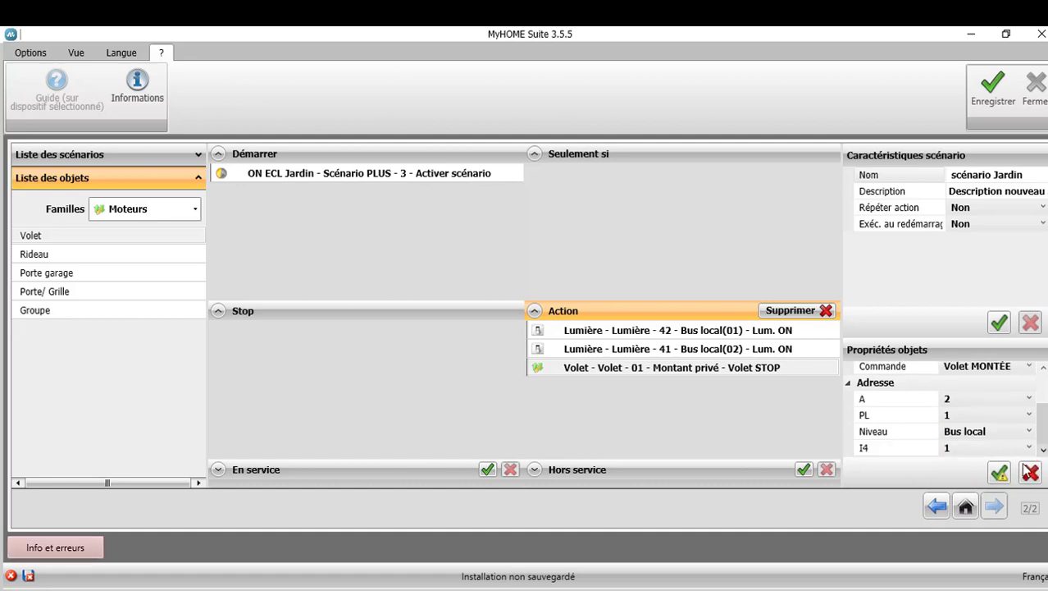
{"action": "left_click", "coordinate": [999, 473]}
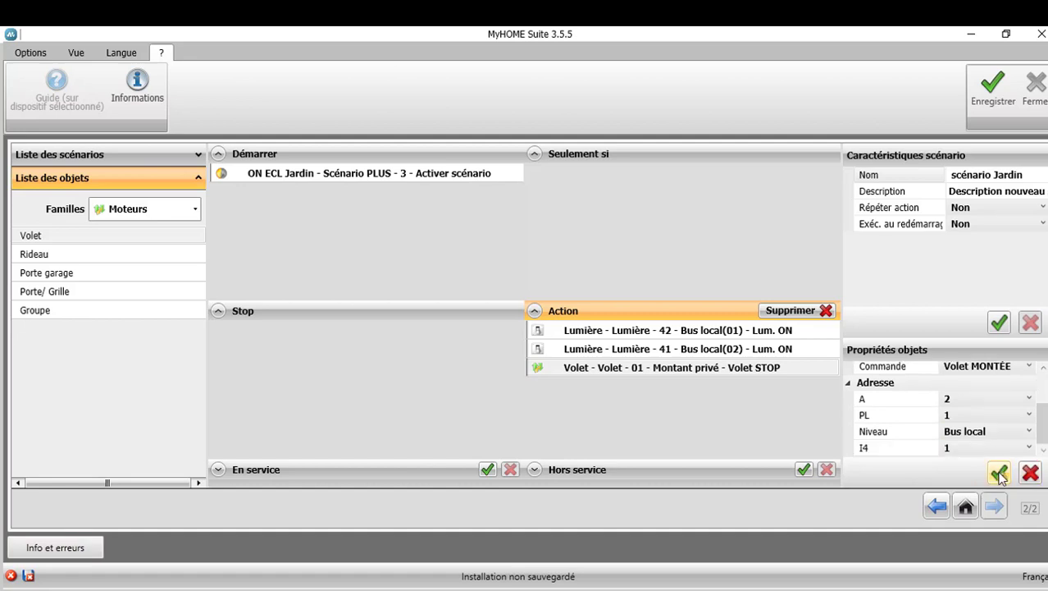
Step: Add a second Volet object to the Action section with command Volet MONTÉE, A 2, PL 2 and level Bus local, and apply its properties
{"action": "double_click", "coordinate": [30, 238]}
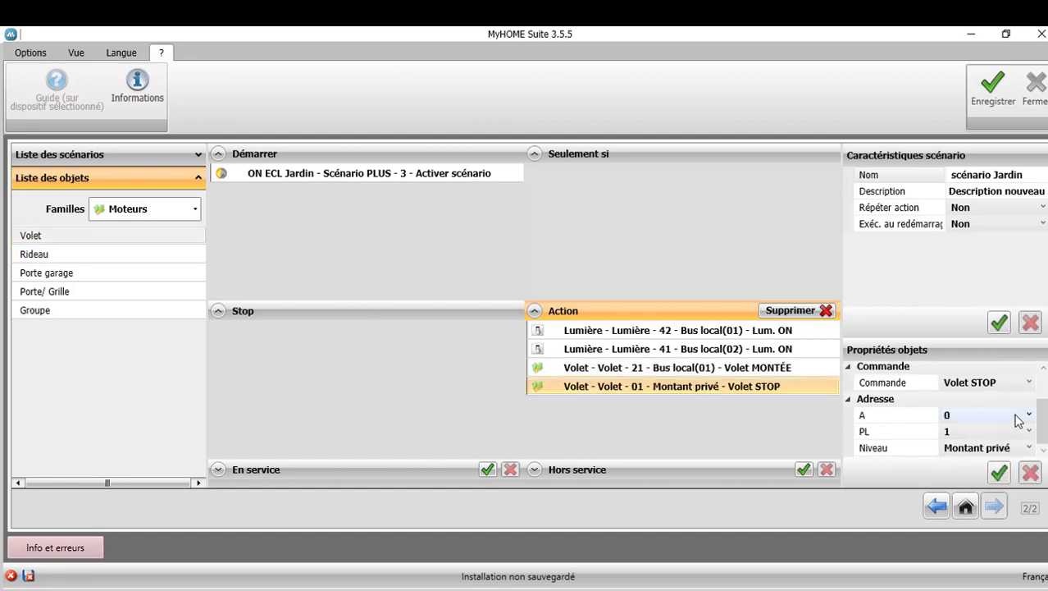
{"action": "left_click", "coordinate": [1017, 383]}
{"action": "left_click", "coordinate": [982, 412]}
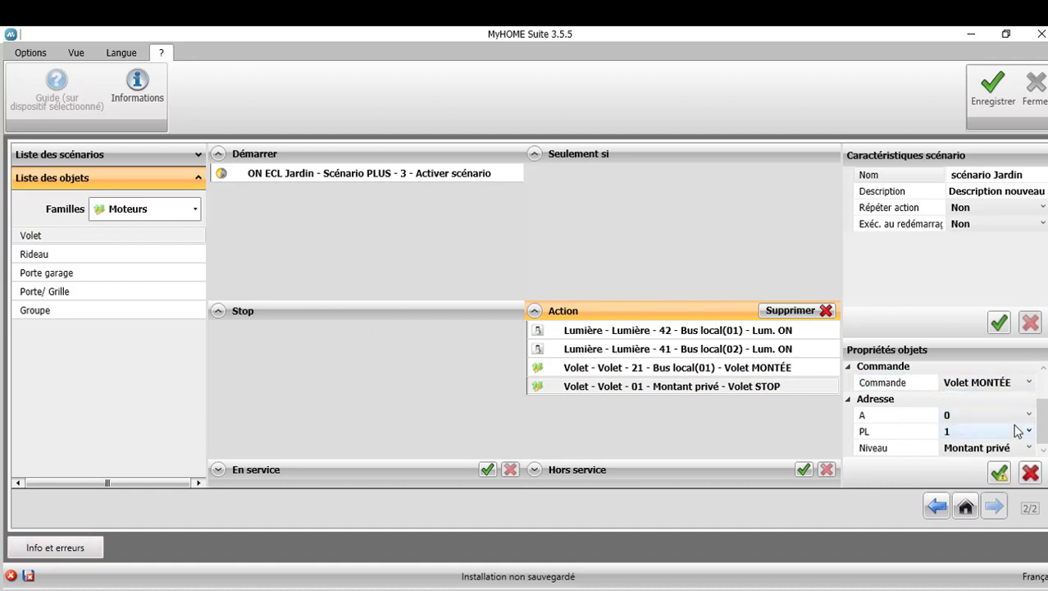
{"action": "left_click", "coordinate": [992, 415]}
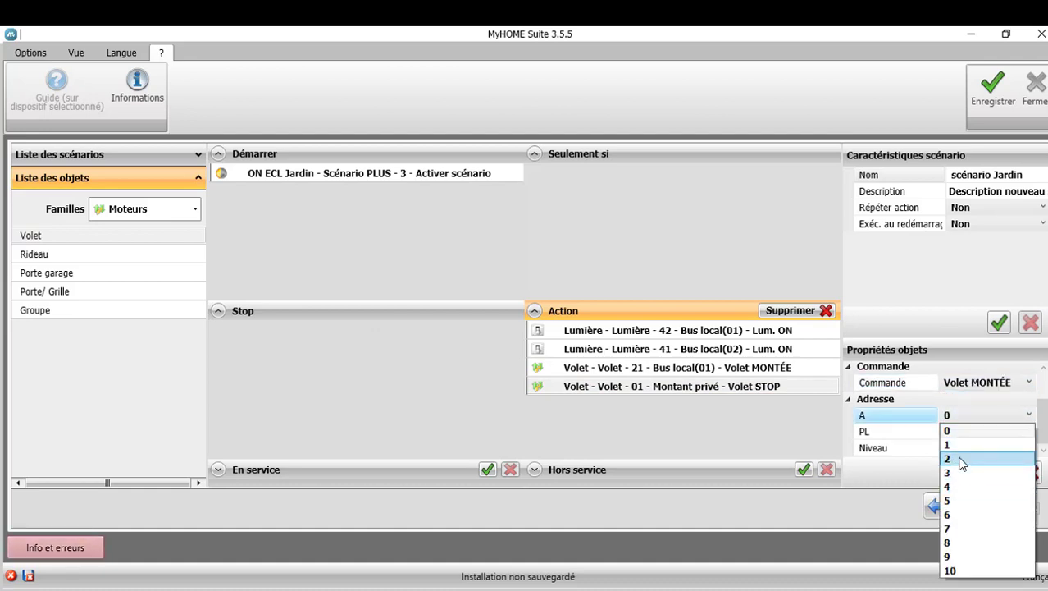
{"action": "left_click", "coordinate": [952, 458]}
{"action": "left_click", "coordinate": [980, 431]}
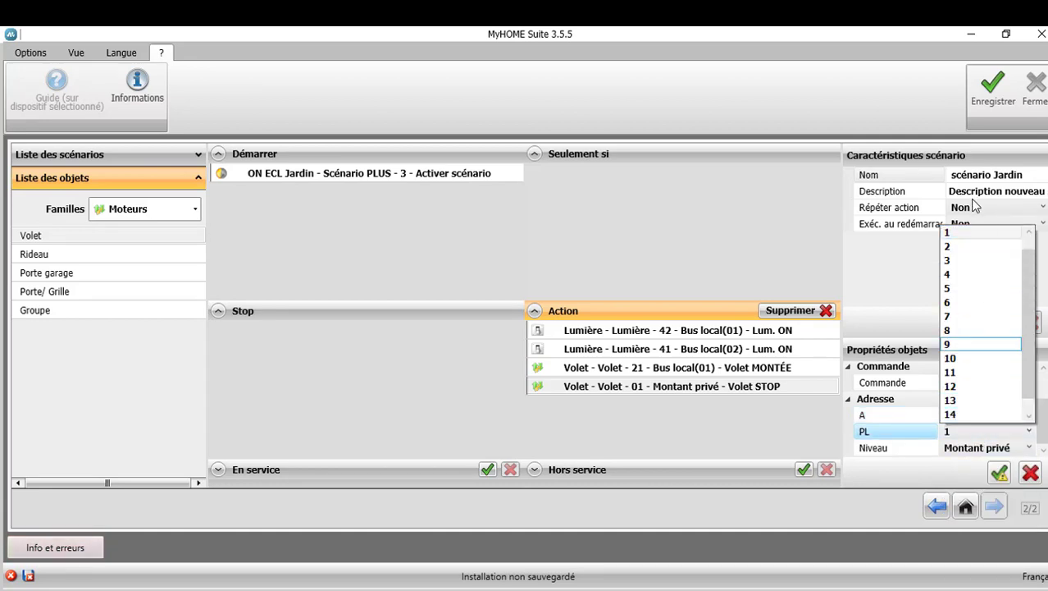
{"action": "left_click", "coordinate": [954, 247]}
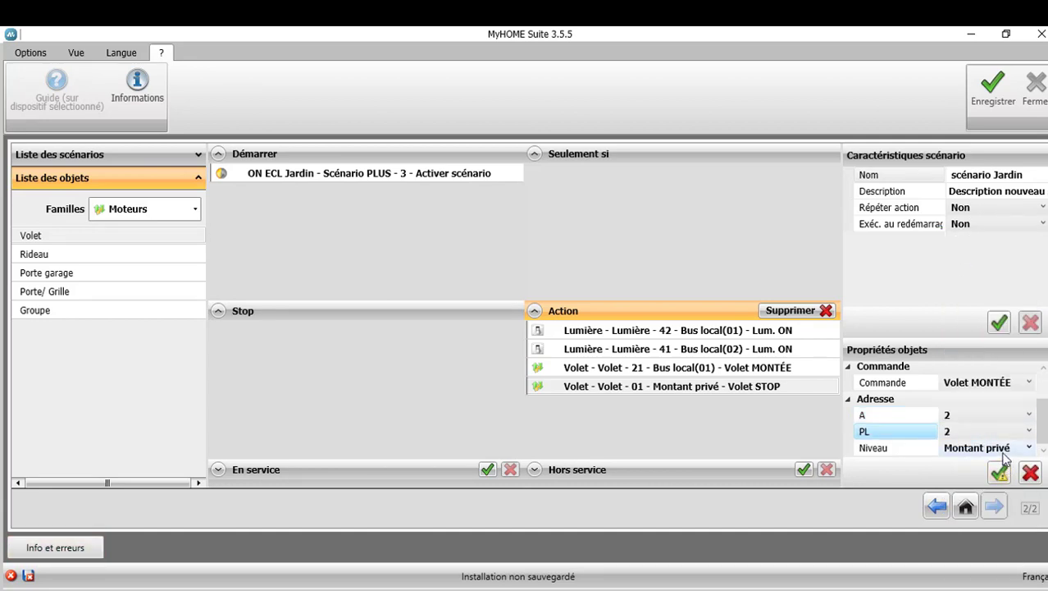
{"action": "left_click", "coordinate": [993, 448]}
{"action": "left_click", "coordinate": [1001, 479]}
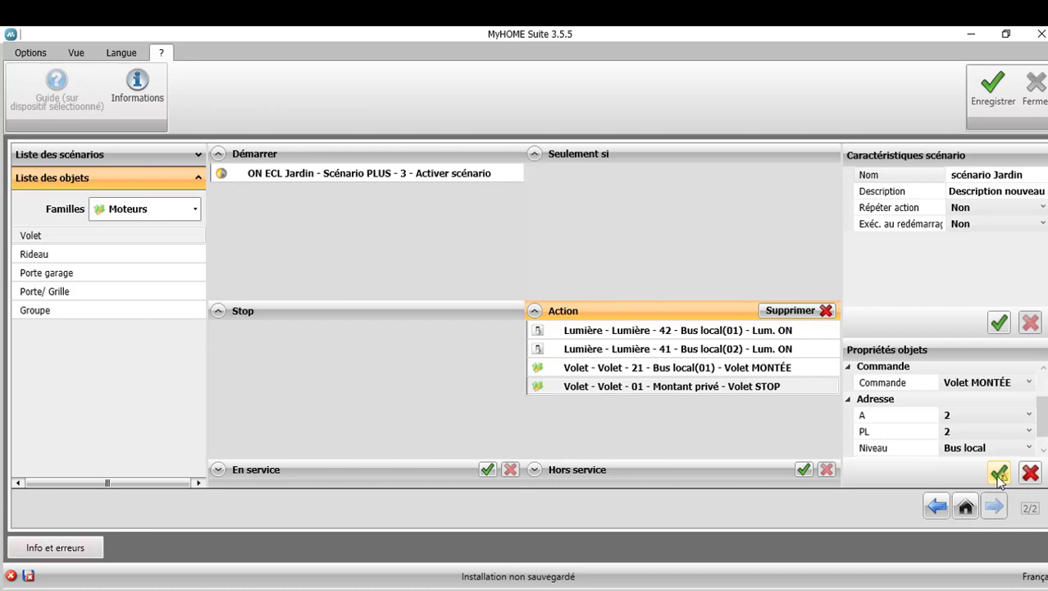
{"action": "left_click", "coordinate": [999, 474]}
Step: Set the second shutter's I4 to 2, apply its properties, and save the scenario configuration
{"action": "scroll", "coordinate": [1043, 390], "scroll_direction": "up", "scroll_amount": 3}
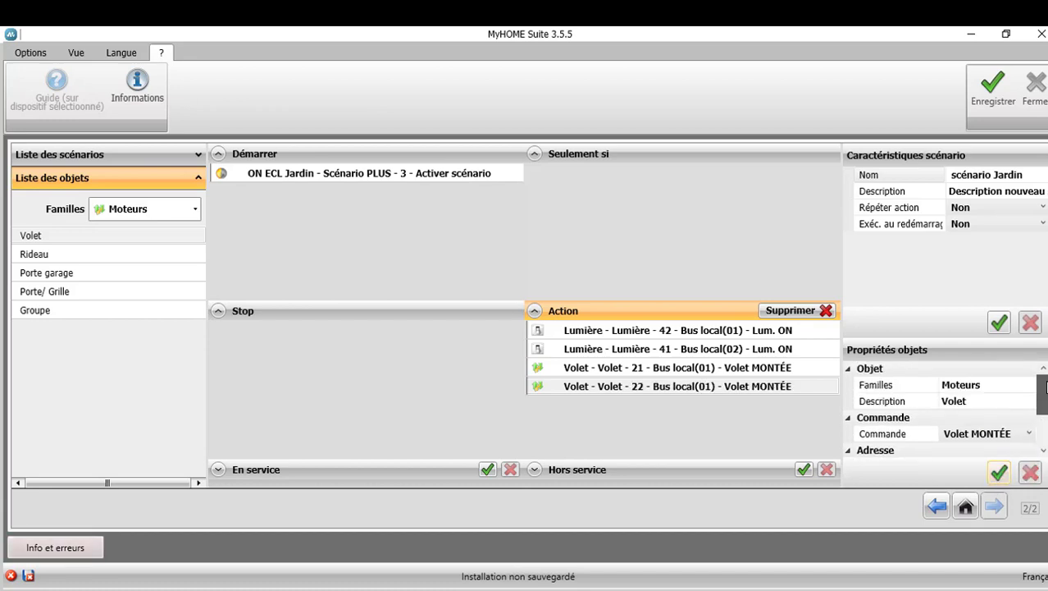
{"action": "scroll", "coordinate": [1043, 389], "scroll_direction": "down", "scroll_amount": 3}
{"action": "left_click", "coordinate": [1027, 447]}
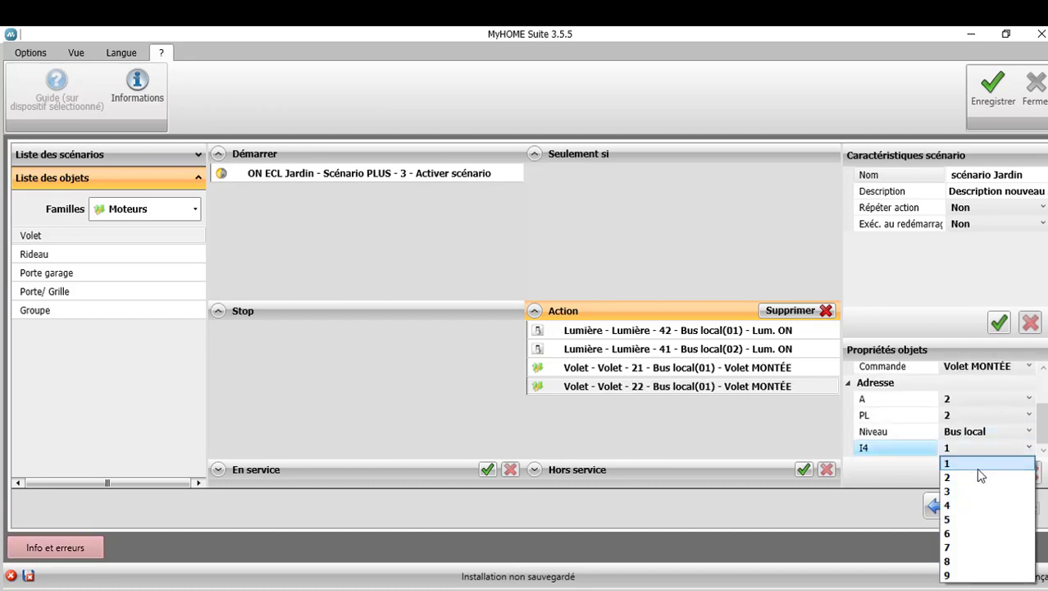
{"action": "left_click", "coordinate": [980, 476]}
{"action": "left_click", "coordinate": [999, 473]}
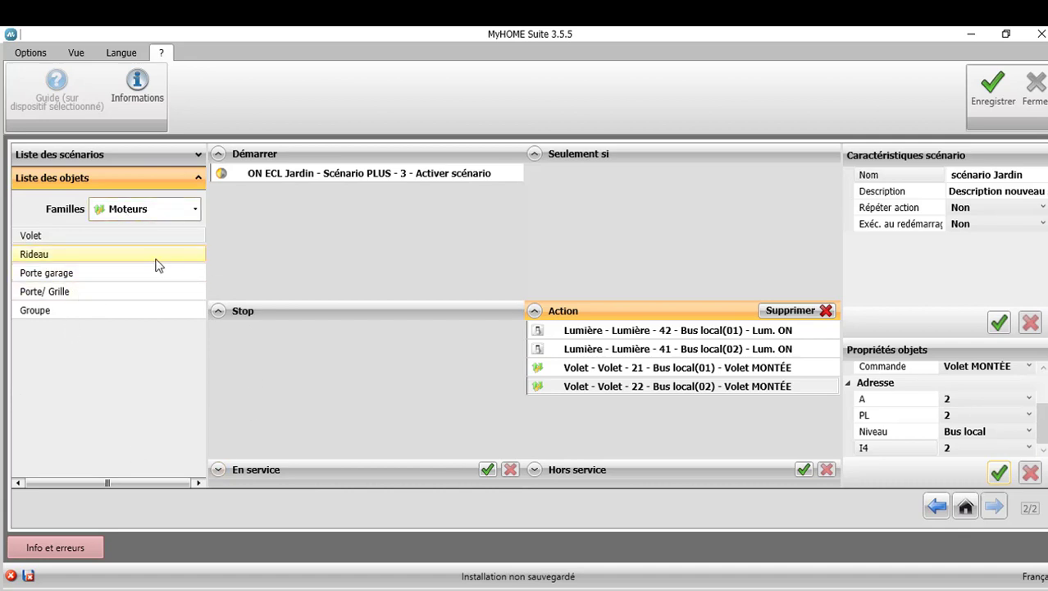
{"action": "left_click", "coordinate": [999, 94]}
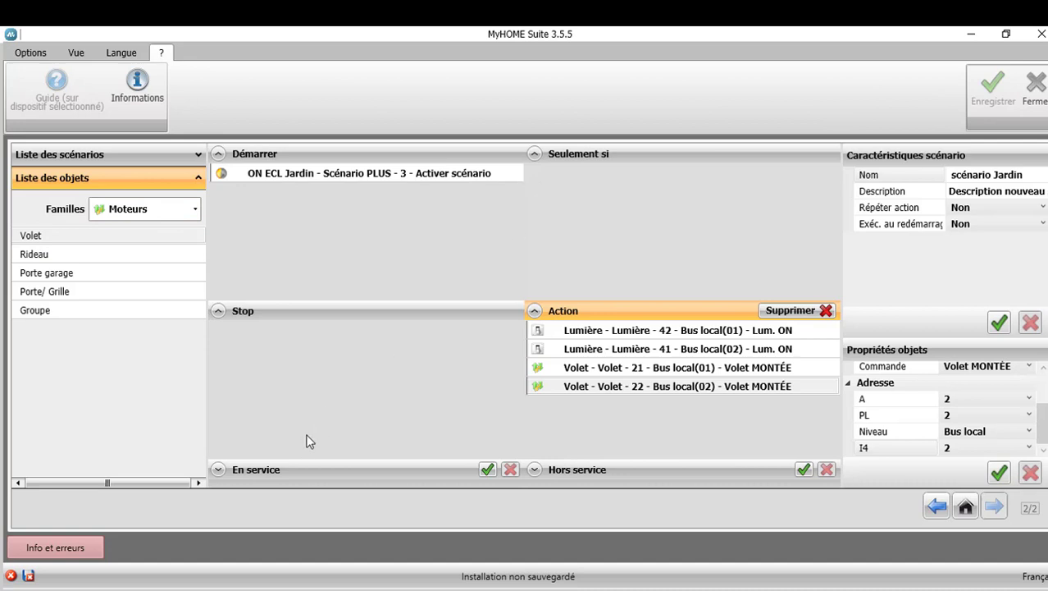
Step: Open the Login Utilisateur error from the project error list and set the user login to user10
{"action": "left_click", "coordinate": [69, 556]}
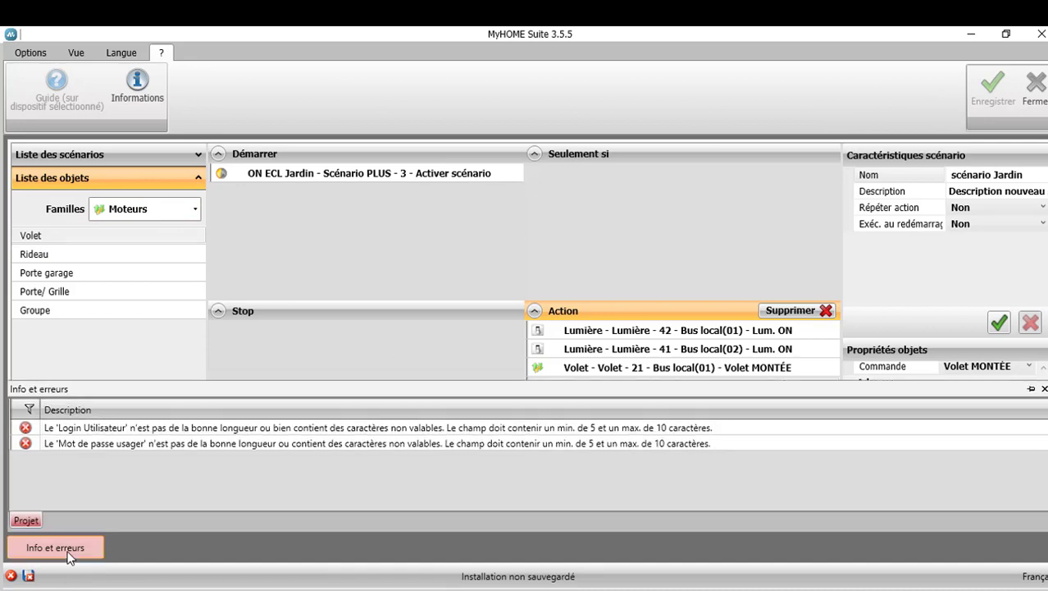
{"action": "double_click", "coordinate": [144, 430]}
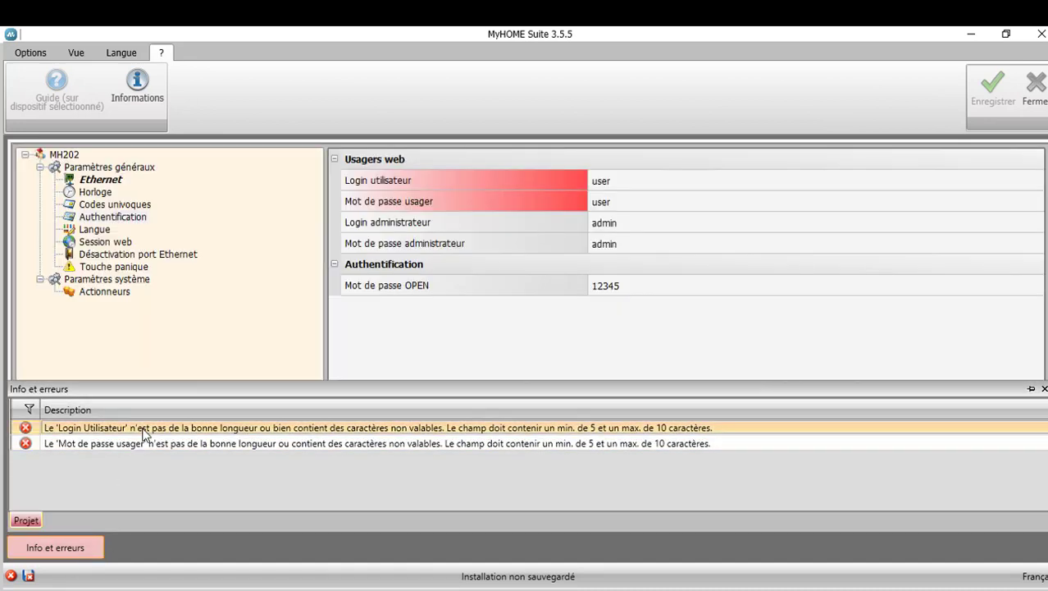
{"action": "left_click", "coordinate": [615, 182]}
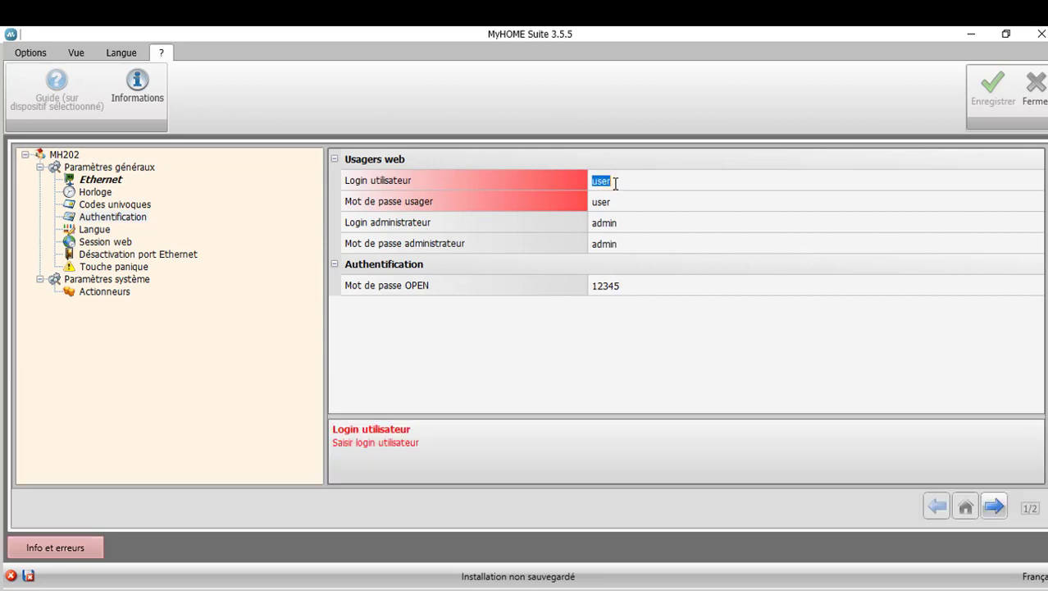
{"action": "left_click", "coordinate": [617, 183]}
{"action": "key", "text": "Return"}
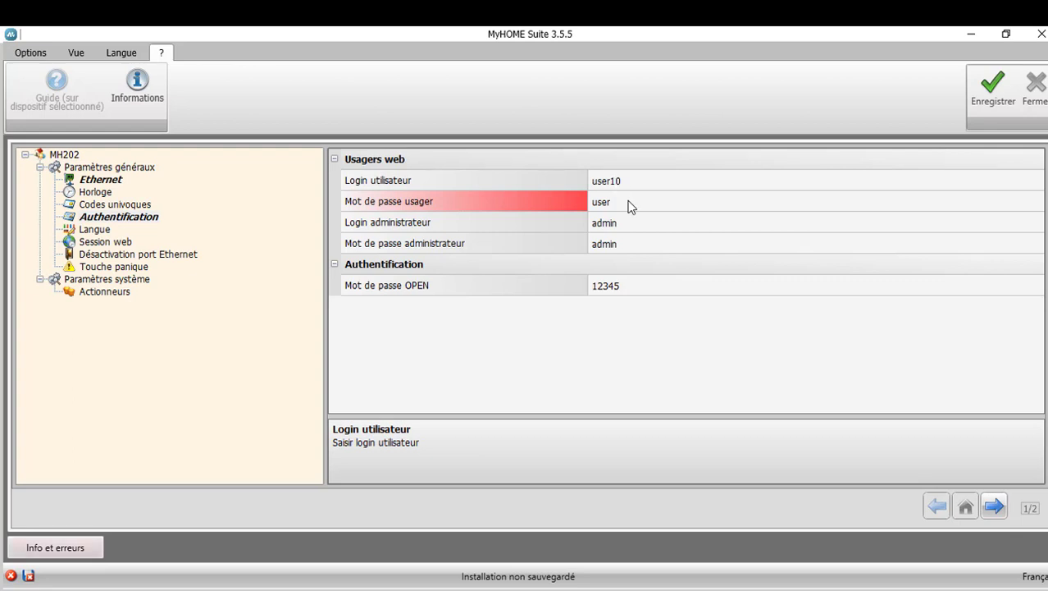
Step: Enter a valid user password in Mot de passe usager, then save and close the MH202 configuration
{"action": "left_click", "coordinate": [630, 205]}
{"action": "left_click", "coordinate": [629, 204]}
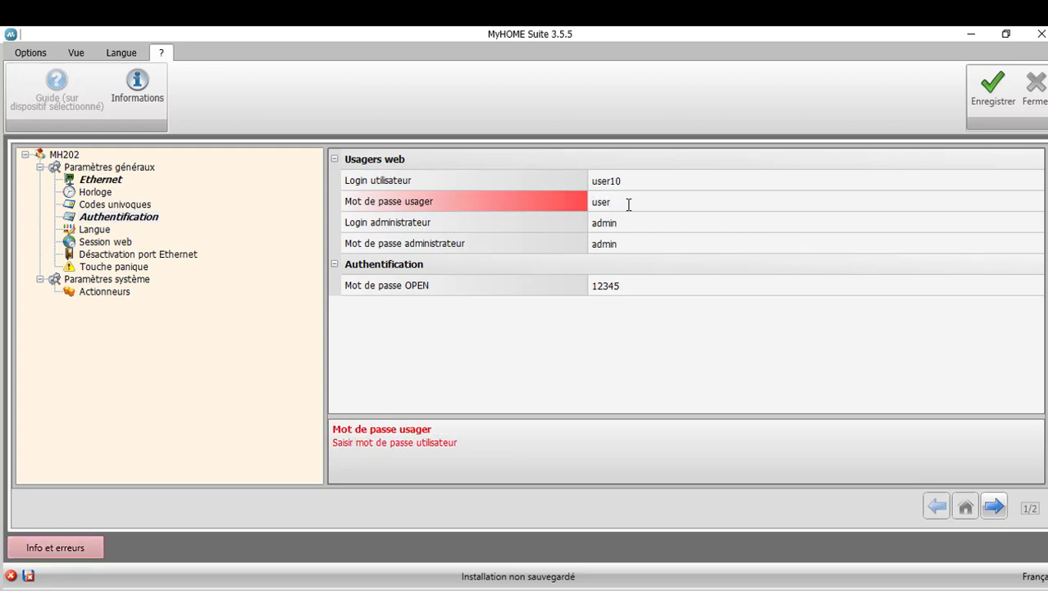
{"action": "left_click", "coordinate": [991, 110]}
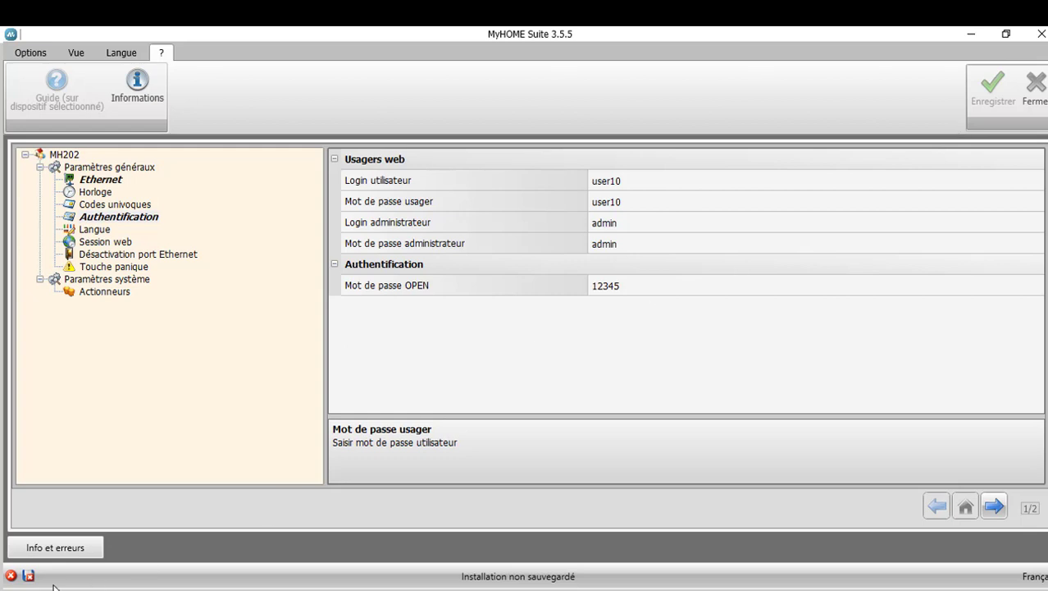
{"action": "left_click", "coordinate": [82, 552]}
{"action": "left_click", "coordinate": [1043, 96]}
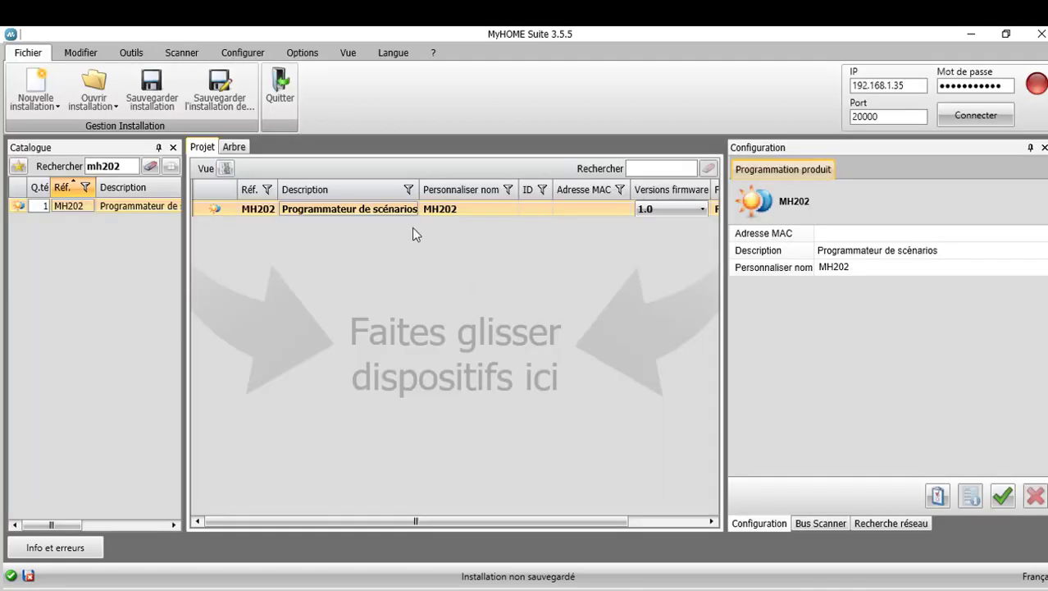
Step: Start sending the configuration to the MH202 without saving the installation
{"action": "right_click", "coordinate": [385, 214]}
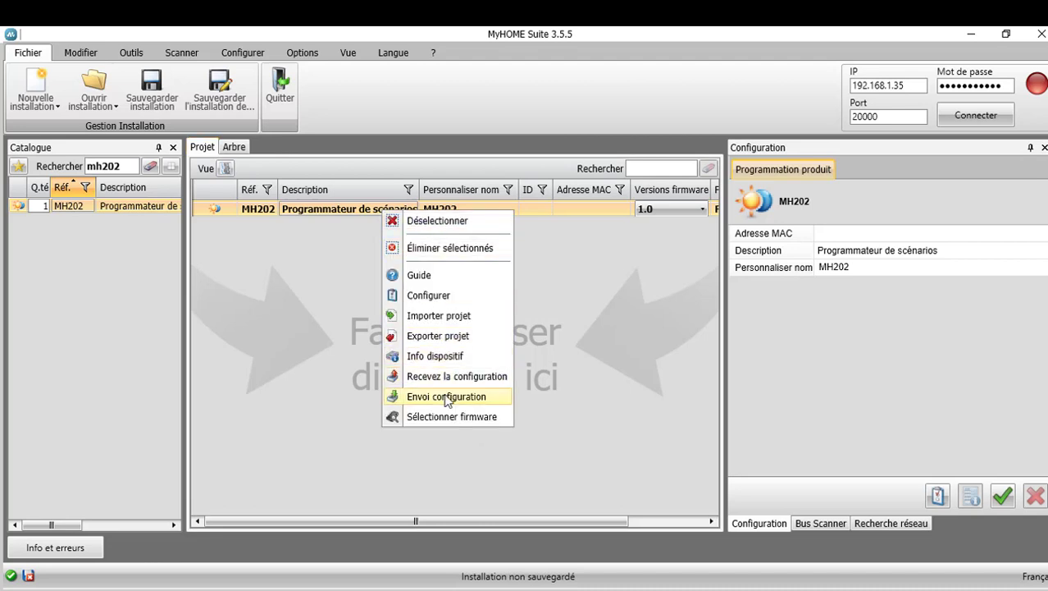
{"action": "left_click", "coordinate": [472, 398]}
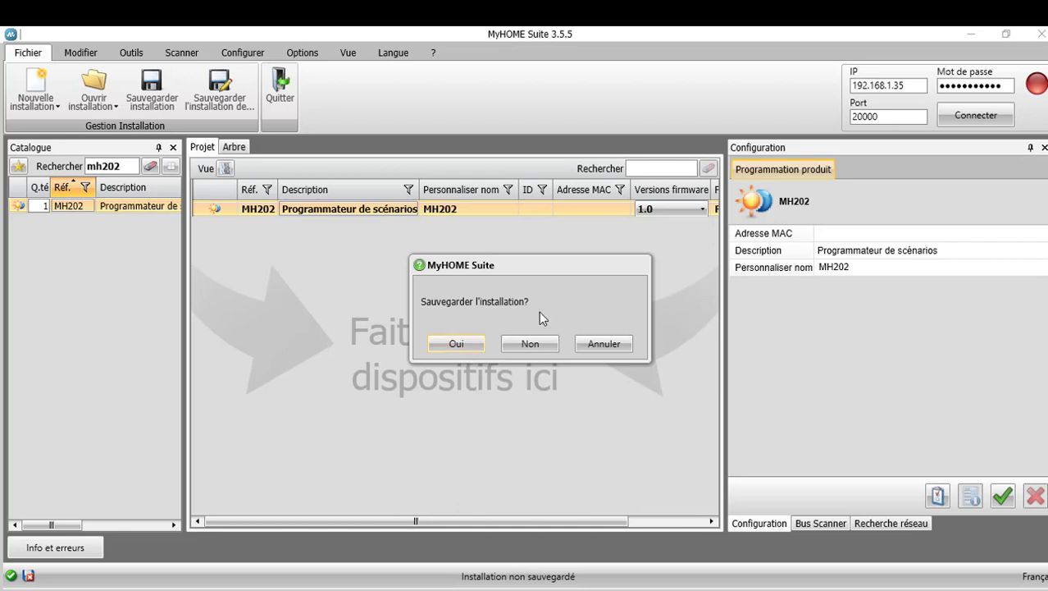
{"action": "left_click", "coordinate": [529, 343]}
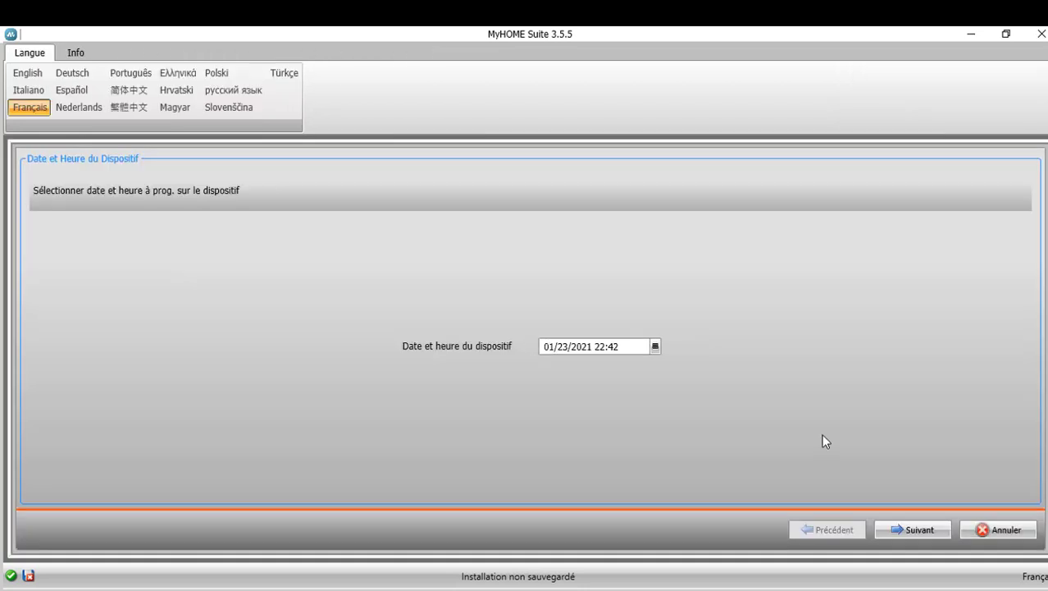
Step: Accept the proposed device date and time, and start an automatic network search for the device over Ethernet
{"action": "left_click", "coordinate": [918, 531]}
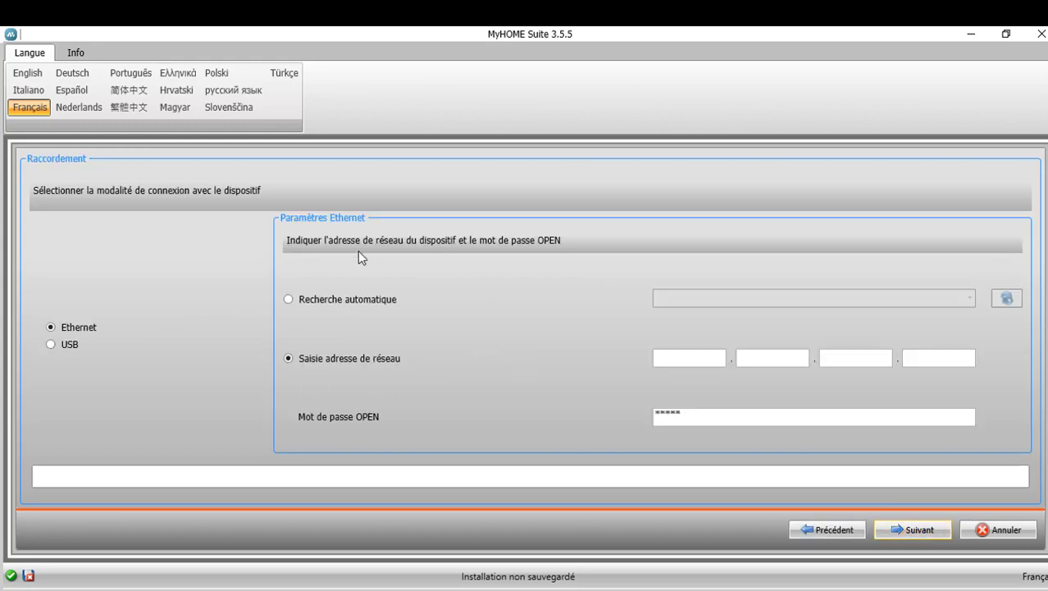
{"action": "left_click", "coordinate": [378, 302]}
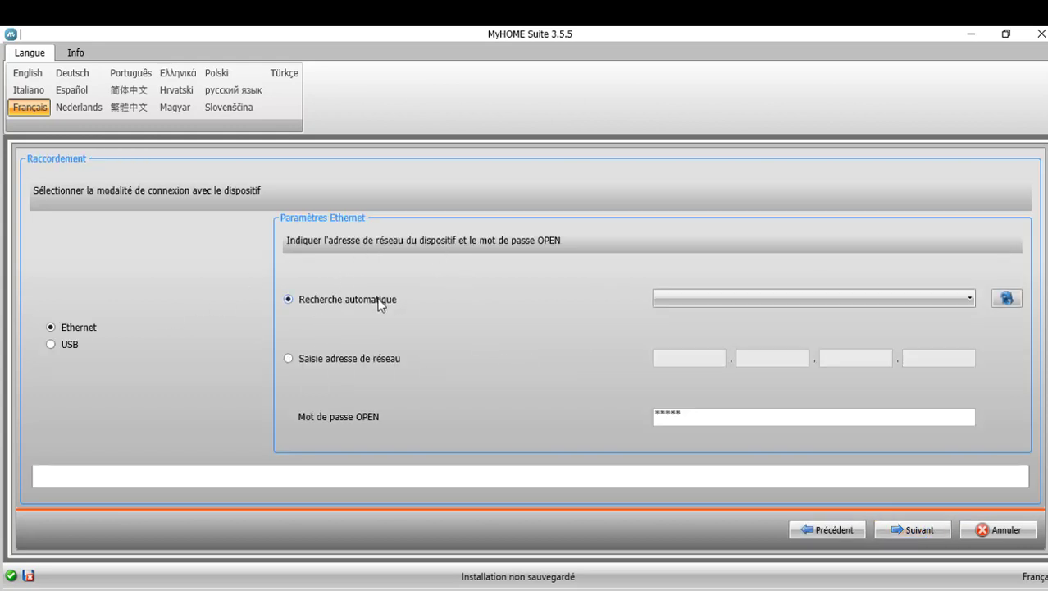
{"action": "left_click", "coordinate": [1005, 300]}
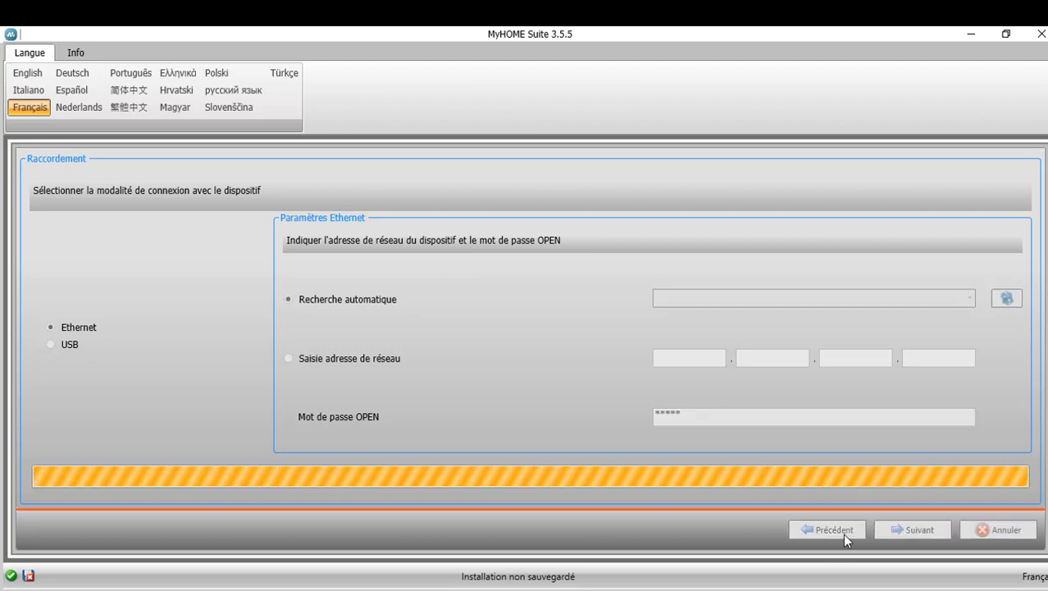